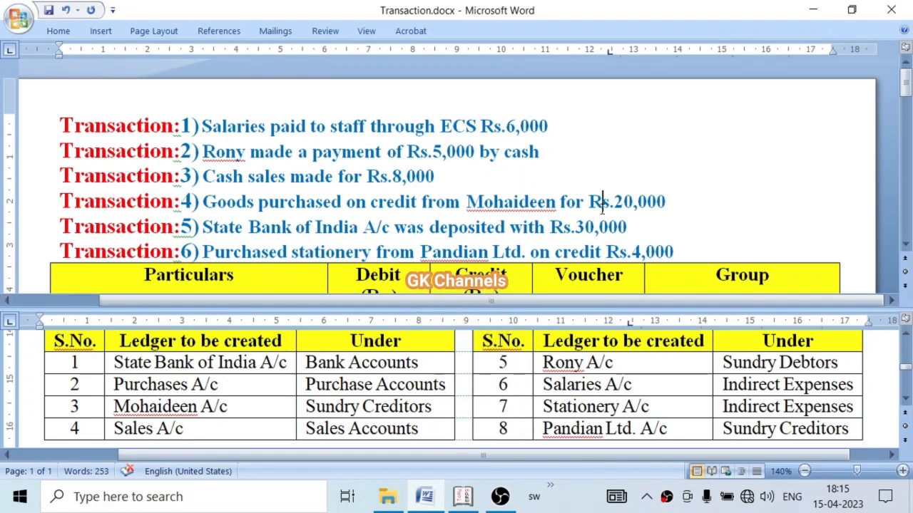
Review the journal entry table through all six transactions, checking the voucher type assigned to each.
{"action": "scroll", "coordinate": [601, 210], "scroll_direction": "down", "scroll_amount": 3}
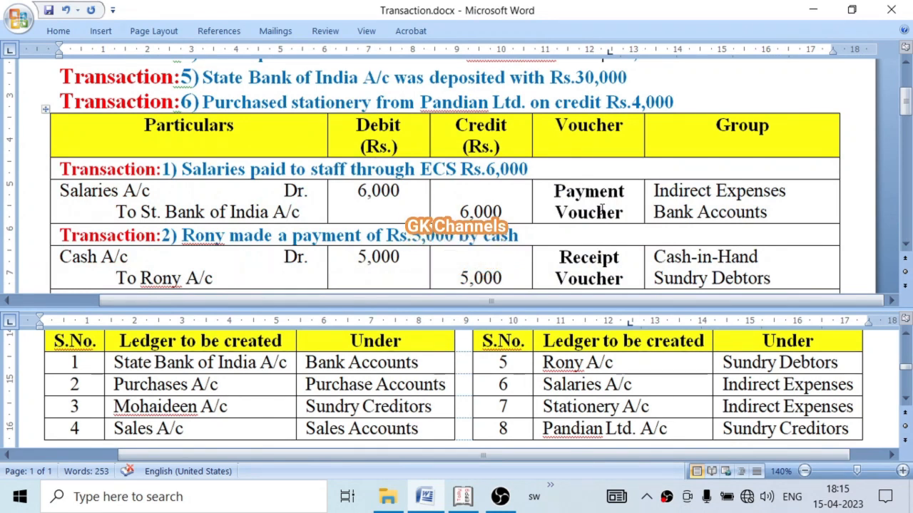
{"action": "left_click", "coordinate": [601, 210]}
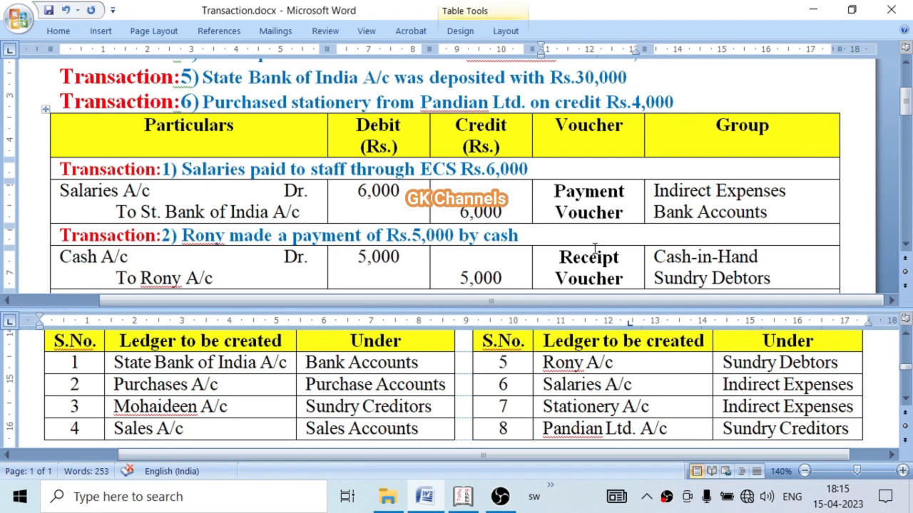
{"action": "scroll", "coordinate": [595, 251], "scroll_direction": "down", "scroll_amount": 3}
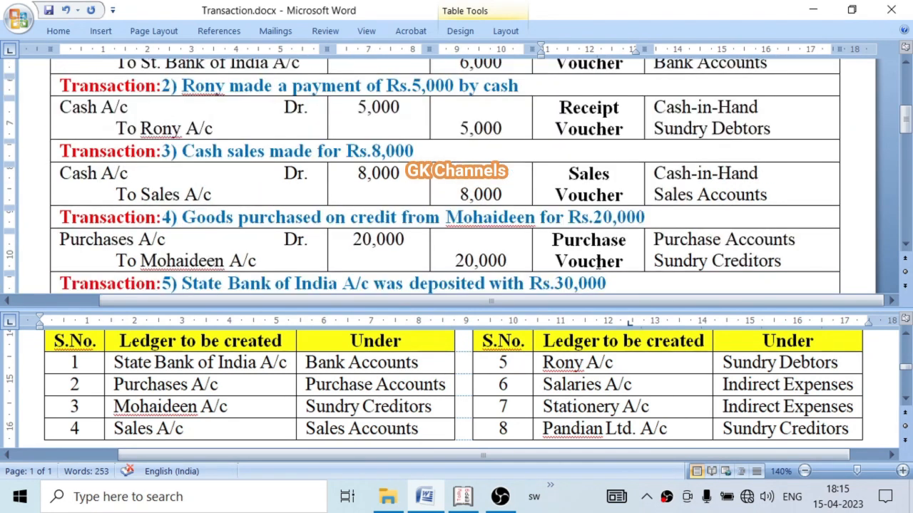
{"action": "left_click_drag", "start_coordinate": [570, 175], "coordinate": [619, 197]}
{"action": "left_click_drag", "start_coordinate": [558, 240], "coordinate": [612, 262]}
{"action": "scroll", "coordinate": [612, 263], "scroll_direction": "down", "scroll_amount": 3}
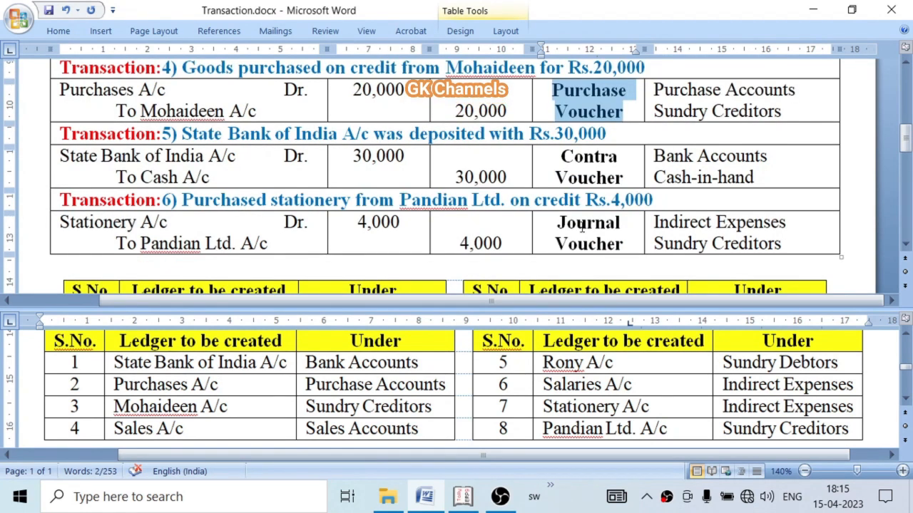
{"action": "left_click_drag", "start_coordinate": [579, 150], "coordinate": [622, 183]}
{"action": "left_click_drag", "start_coordinate": [591, 227], "coordinate": [622, 246]}
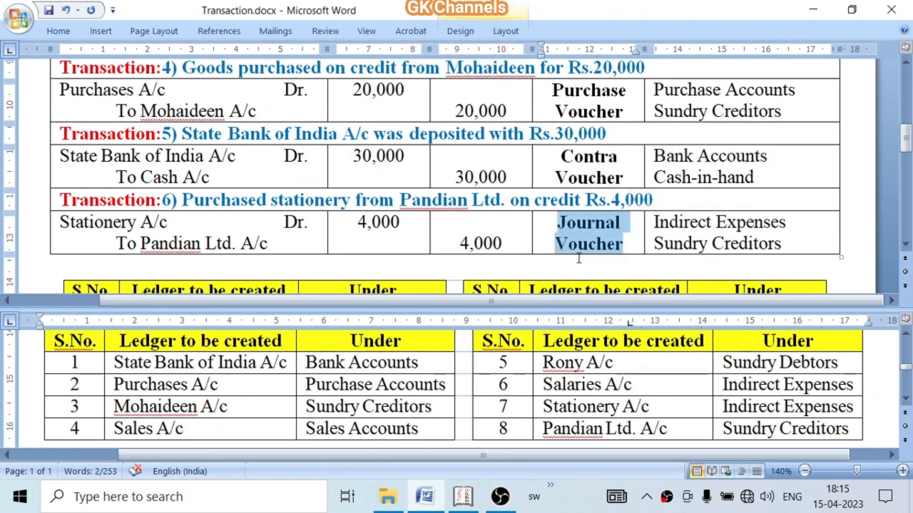
{"action": "scroll", "coordinate": [577, 251], "scroll_direction": "up", "scroll_amount": 6}
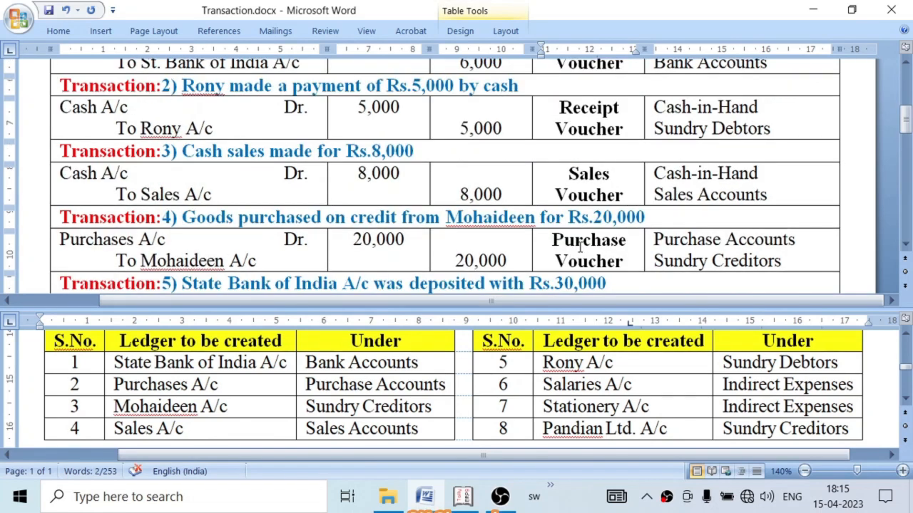
Examine the Payment, Receipt, Sales, Purchase, Contra and Journal voucher cells one by one against their transactions.
{"action": "scroll", "coordinate": [580, 247], "scroll_direction": "down", "scroll_amount": 3}
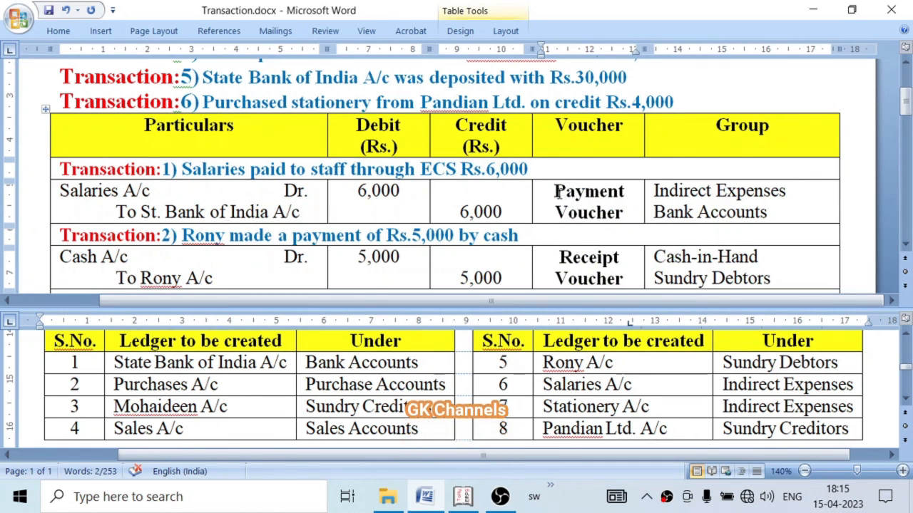
{"action": "left_click_drag", "start_coordinate": [567, 195], "coordinate": [604, 203]}
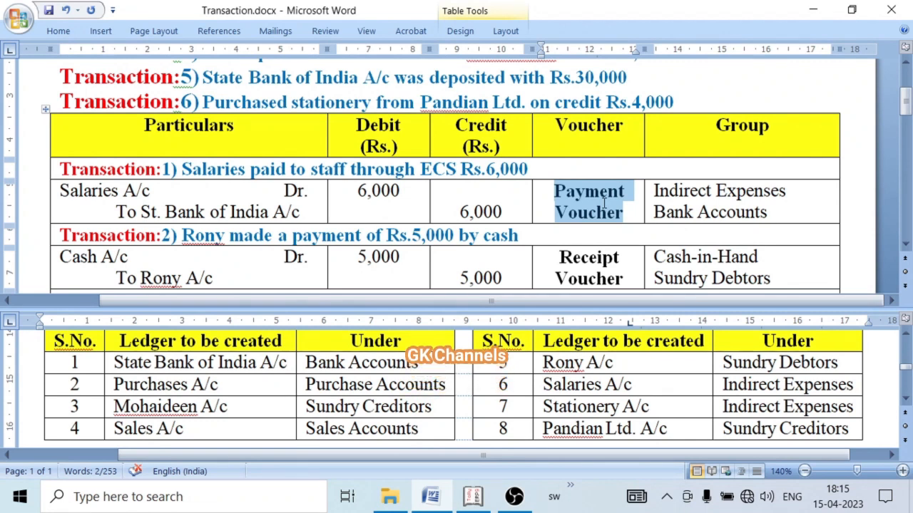
{"action": "left_click_drag", "start_coordinate": [591, 258], "coordinate": [614, 272]}
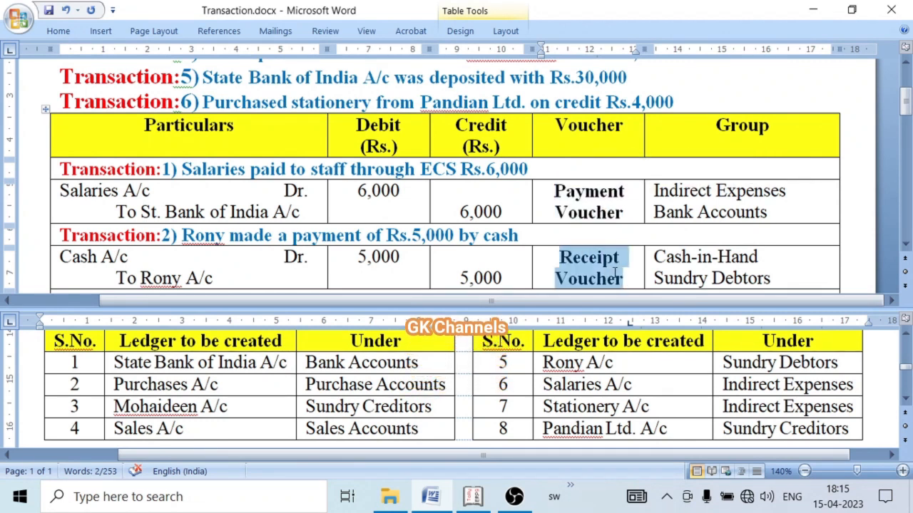
{"action": "scroll", "coordinate": [599, 235], "scroll_direction": "down", "scroll_amount": 3}
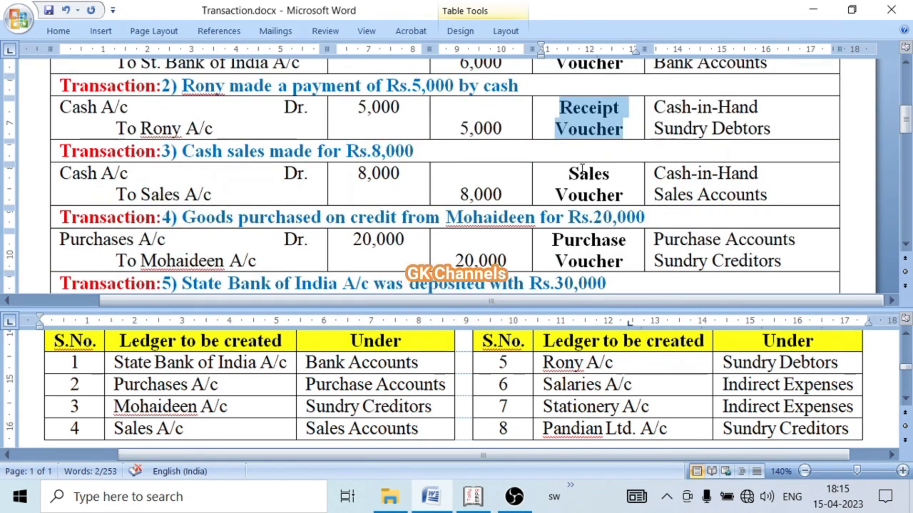
{"action": "left_click_drag", "start_coordinate": [583, 174], "coordinate": [610, 191]}
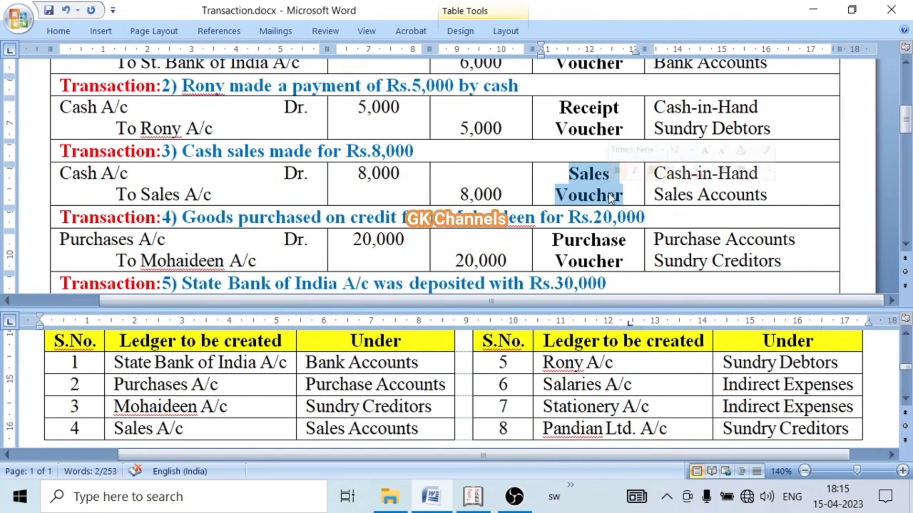
{"action": "left_click_drag", "start_coordinate": [577, 240], "coordinate": [612, 262]}
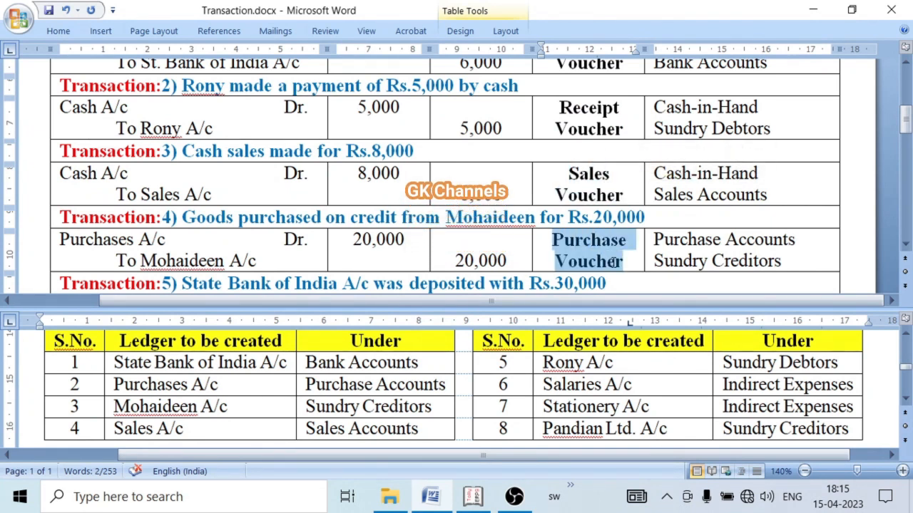
{"action": "scroll", "coordinate": [544, 241], "scroll_direction": "down", "scroll_amount": 3}
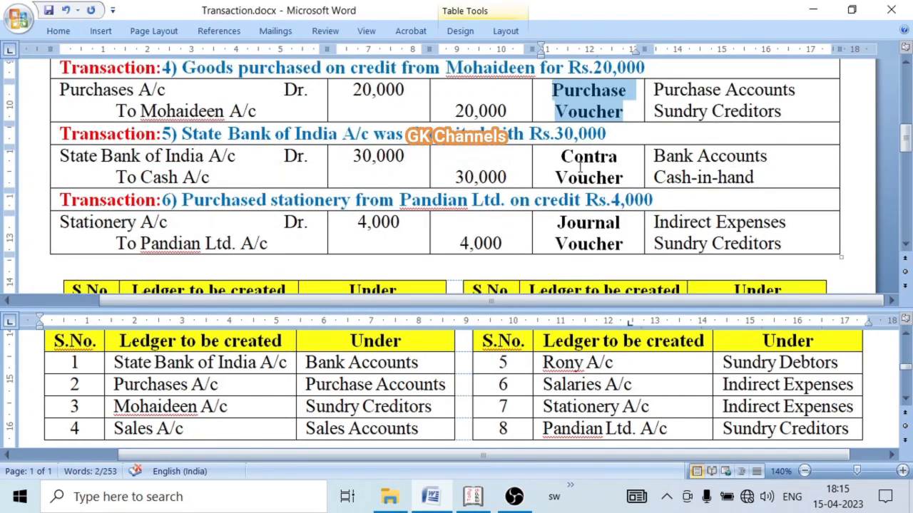
{"action": "left_click_drag", "start_coordinate": [580, 163], "coordinate": [611, 176]}
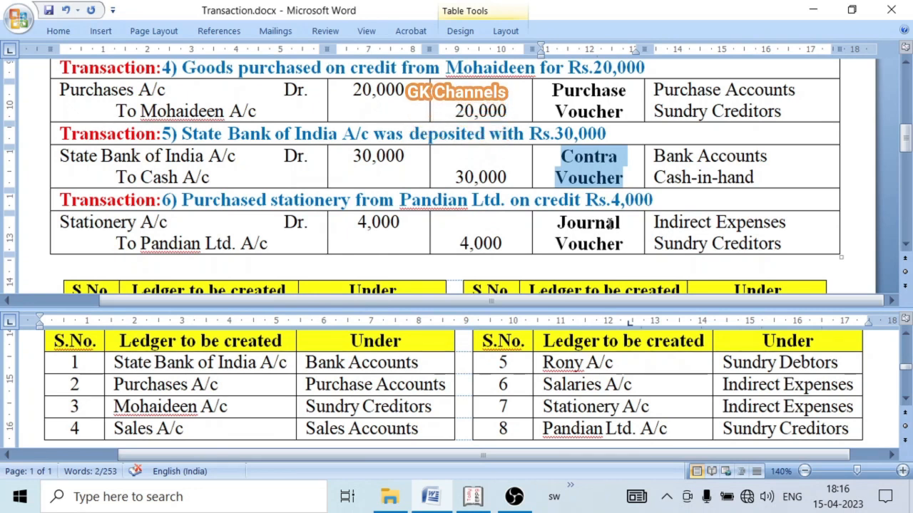
{"action": "left_click_drag", "start_coordinate": [590, 224], "coordinate": [621, 240]}
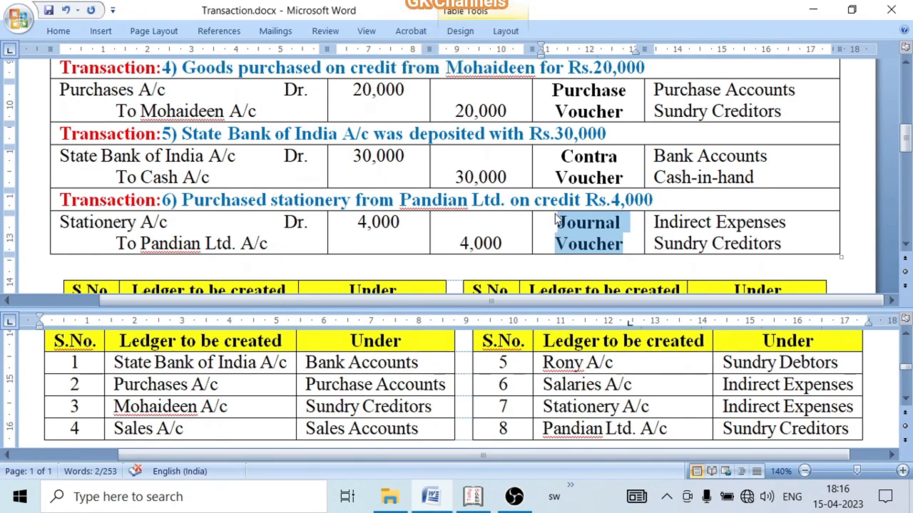
Examine transaction 1, salaries paid through ECS, checking its debit and credit accounts, amounts, voucher type and ledger groups.
{"action": "scroll", "coordinate": [557, 221], "scroll_direction": "up", "scroll_amount": 10}
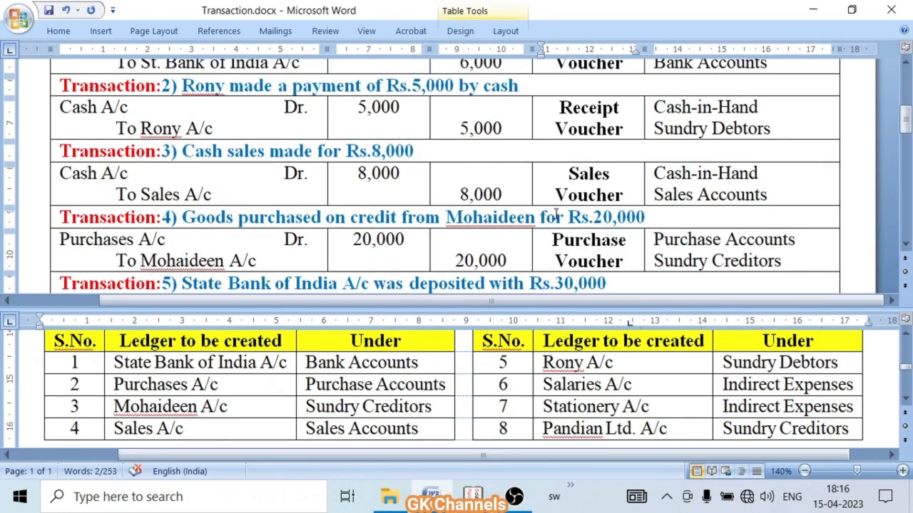
{"action": "scroll", "coordinate": [557, 214], "scroll_direction": "down", "scroll_amount": 4}
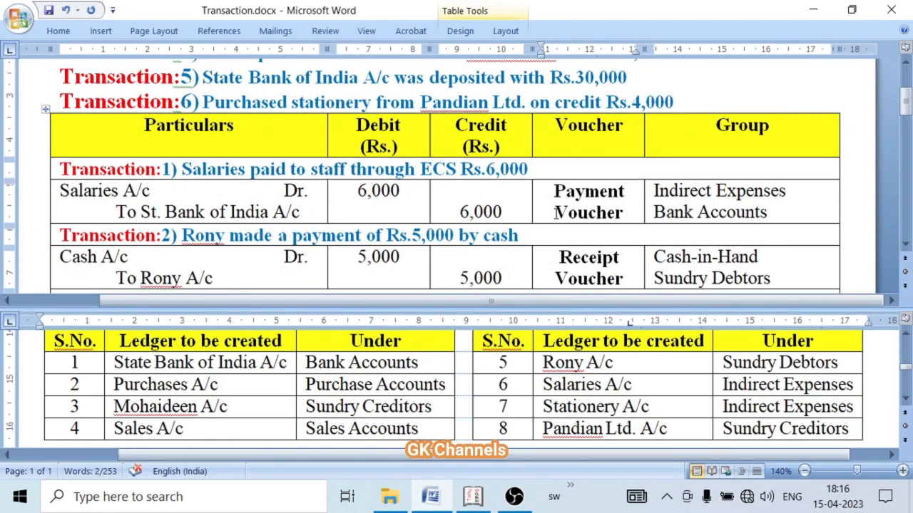
{"action": "scroll", "coordinate": [544, 203], "scroll_direction": "up", "scroll_amount": 4}
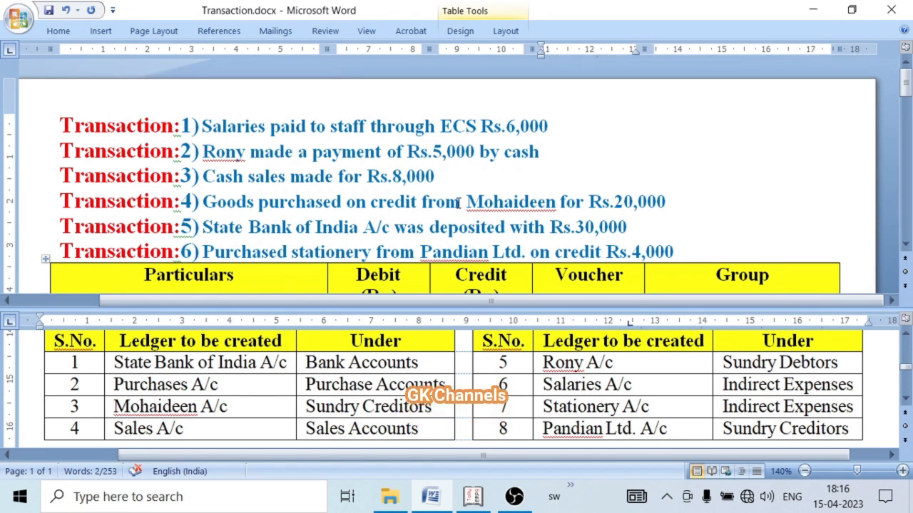
{"action": "scroll", "coordinate": [458, 203], "scroll_direction": "down", "scroll_amount": 4}
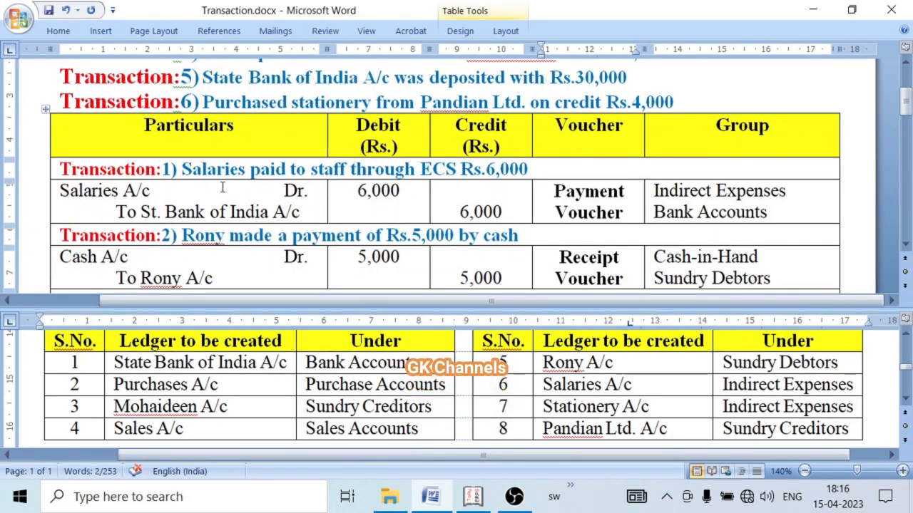
{"action": "left_click", "coordinate": [231, 212]}
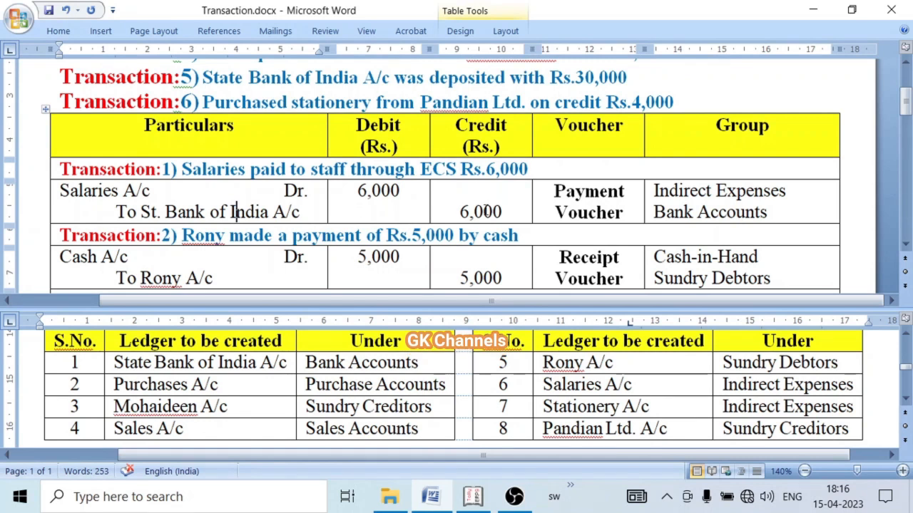
{"action": "left_click", "coordinate": [556, 206]}
{"action": "left_click", "coordinate": [698, 210]}
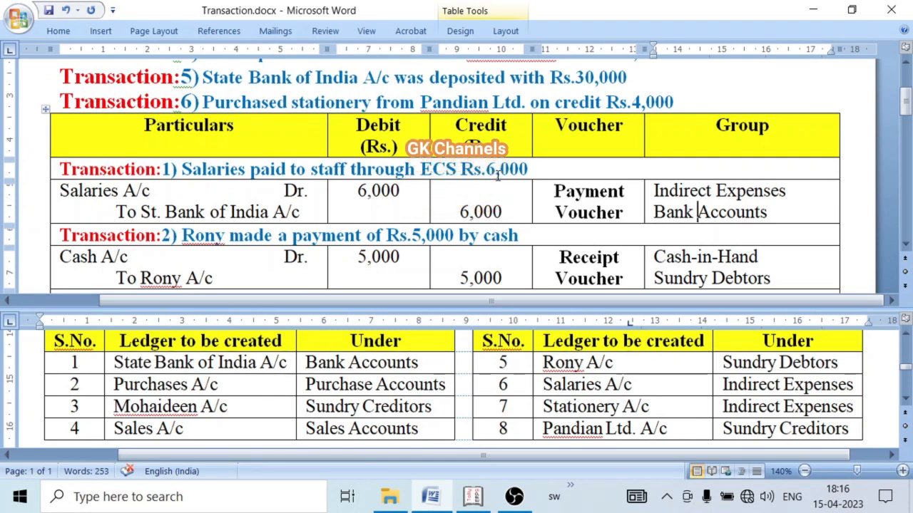
{"action": "left_click", "coordinate": [104, 191]}
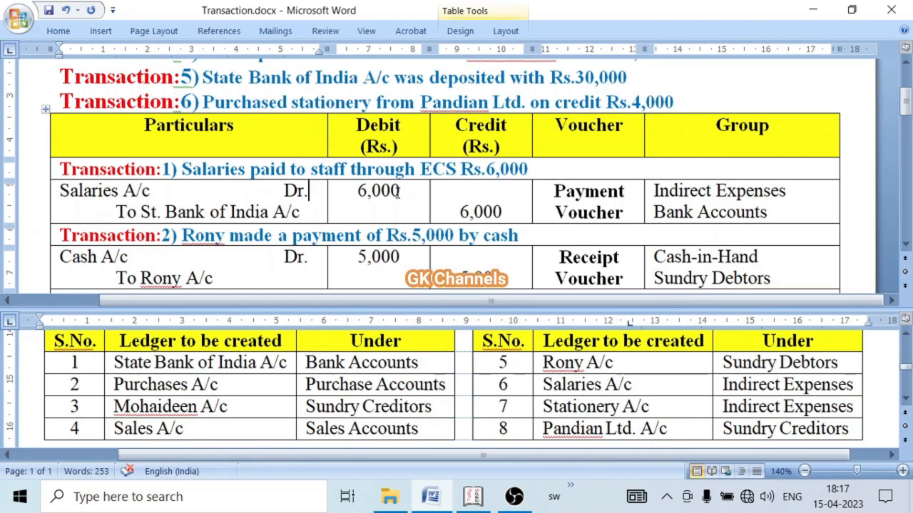
{"action": "left_click", "coordinate": [484, 212]}
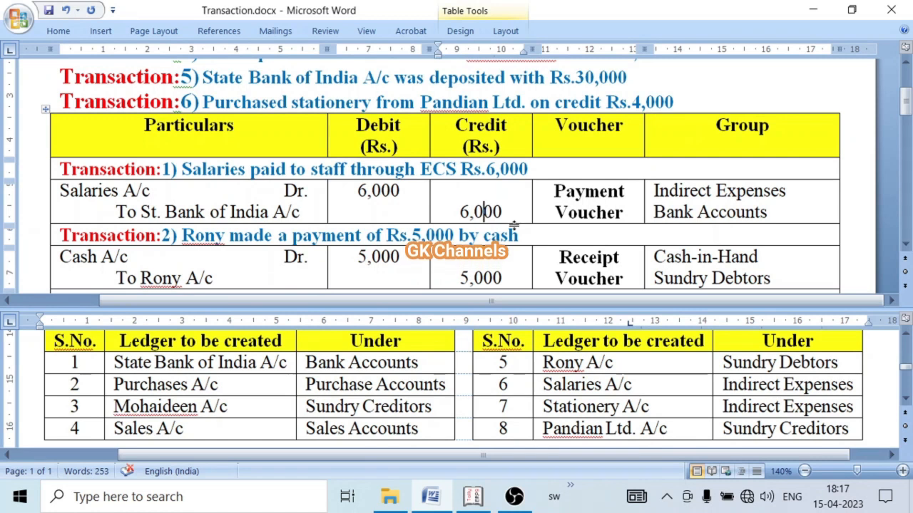
{"action": "left_click", "coordinate": [619, 212]}
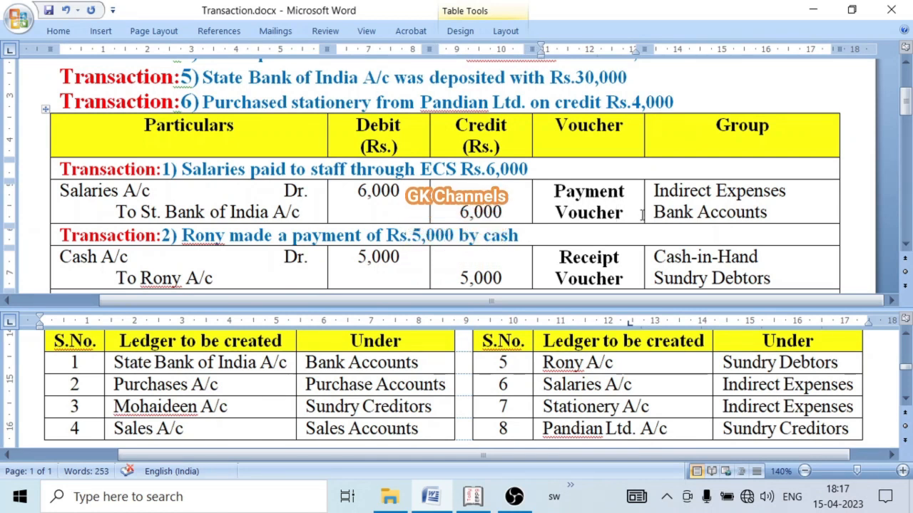
{"action": "left_click", "coordinate": [136, 190]}
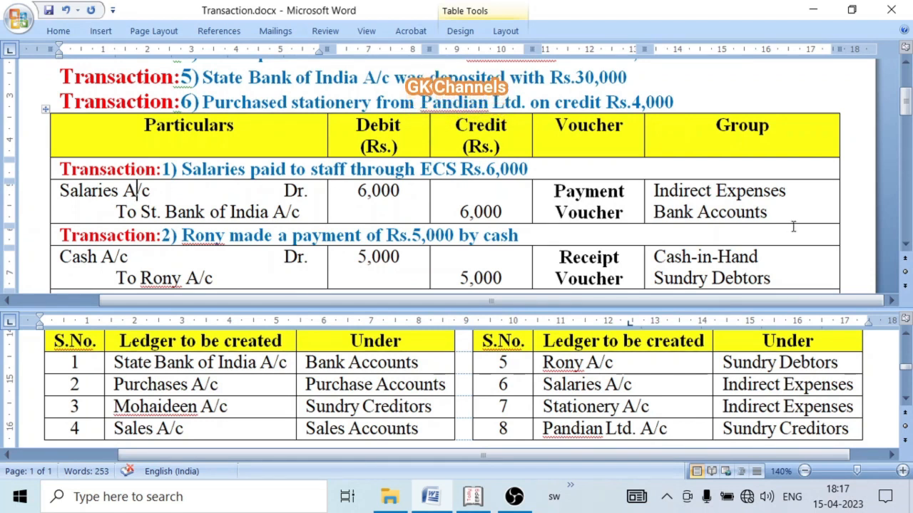
{"action": "left_click", "coordinate": [747, 191]}
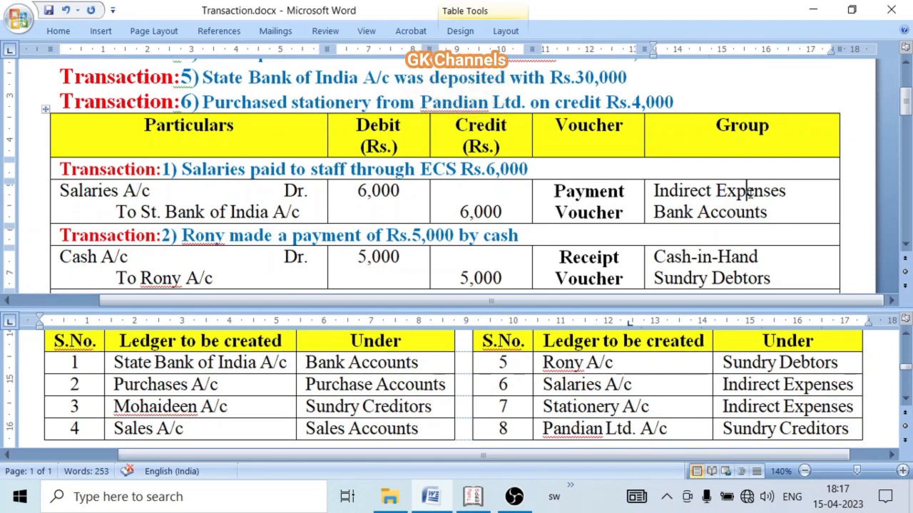
Find the Salaries A/c and State Bank of India A/c rows and their groups in the list of ledgers to create.
{"action": "left_click", "coordinate": [578, 384]}
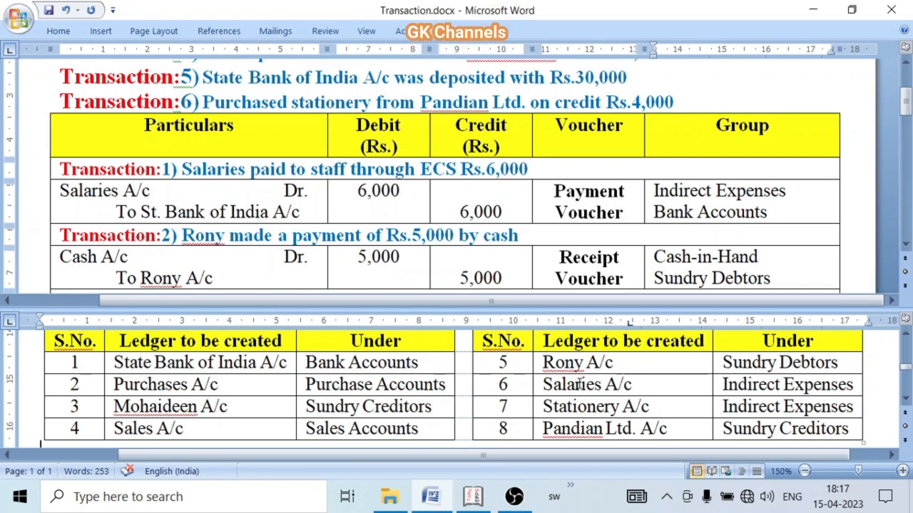
{"action": "left_click_drag", "start_coordinate": [561, 385], "coordinate": [741, 391]}
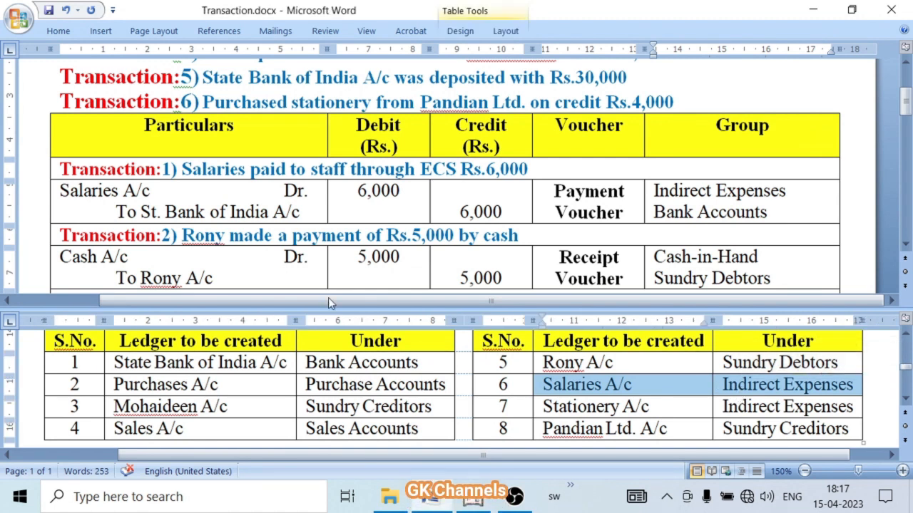
{"action": "left_click", "coordinate": [191, 211]}
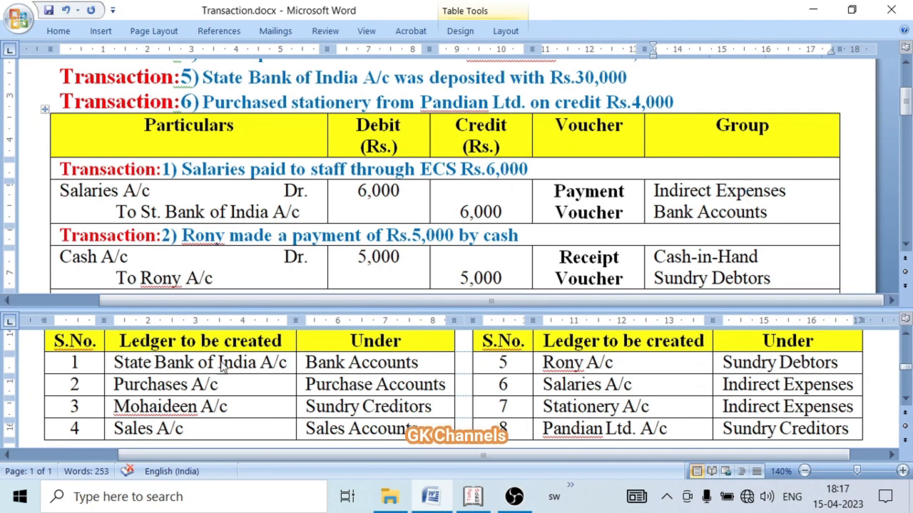
{"action": "key", "text": "F6"}
{"action": "left_click_drag", "start_coordinate": [155, 362], "coordinate": [365, 366]}
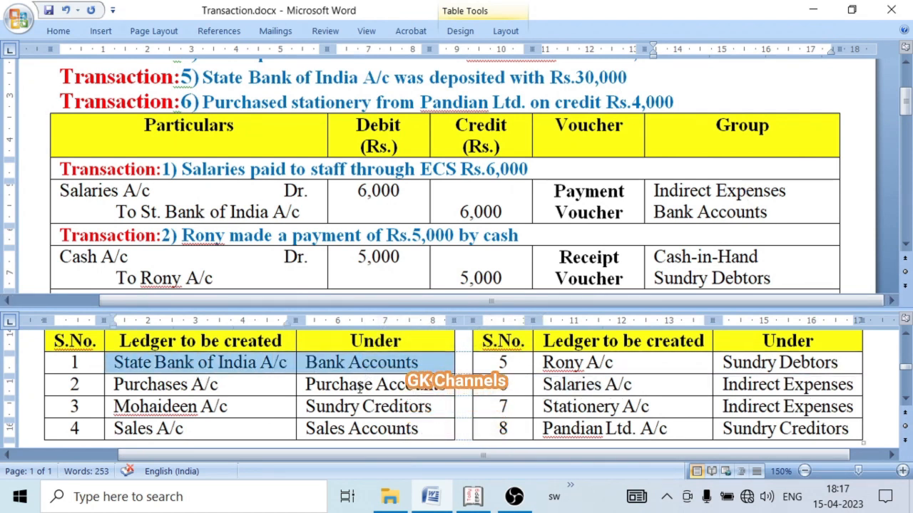
{"action": "left_click", "coordinate": [324, 209]}
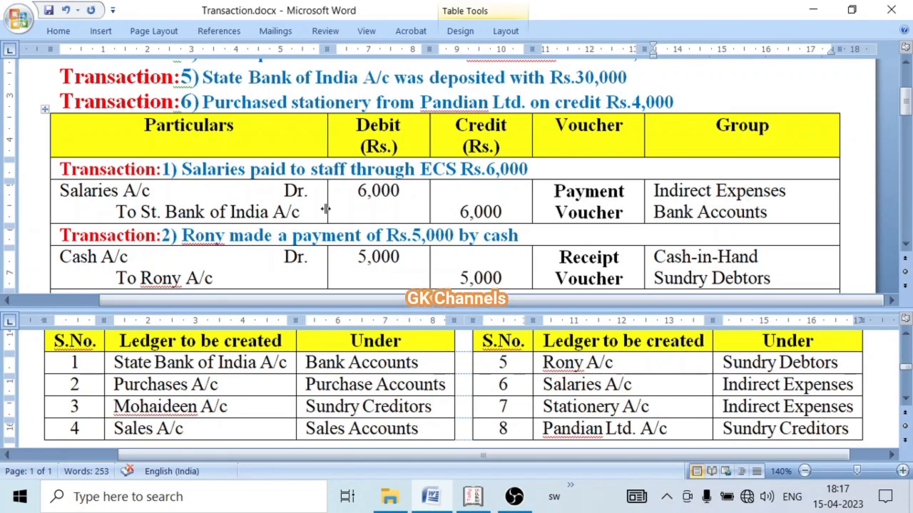
Examine transaction 2, the cash payment received, checking its accounts and Receipt voucher and finding the customer's ledger under Sundry Debtors.
{"action": "scroll", "coordinate": [324, 209], "scroll_direction": "down", "scroll_amount": 3}
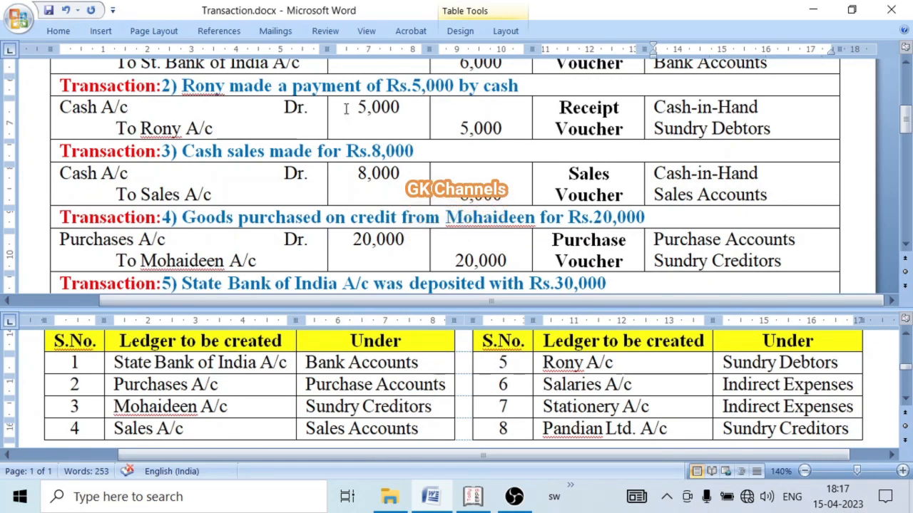
{"action": "left_click", "coordinate": [90, 115]}
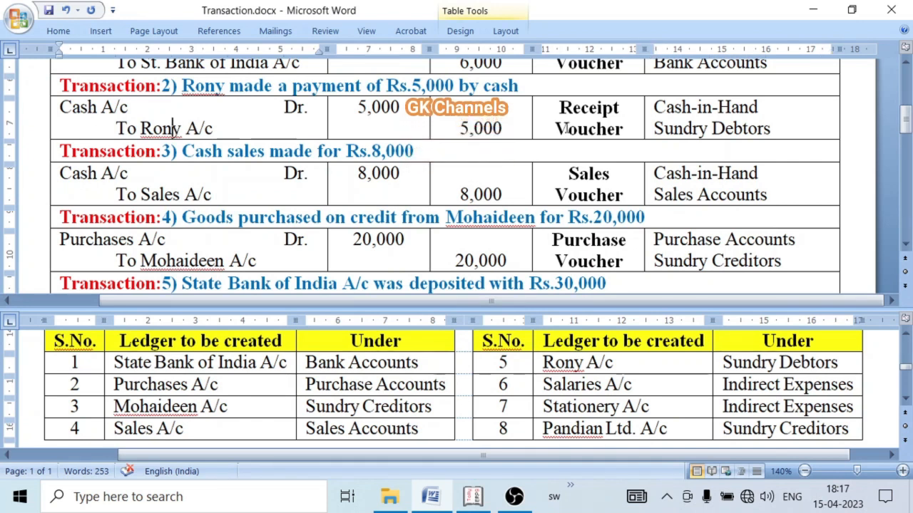
{"action": "left_click_drag", "start_coordinate": [586, 108], "coordinate": [608, 127]}
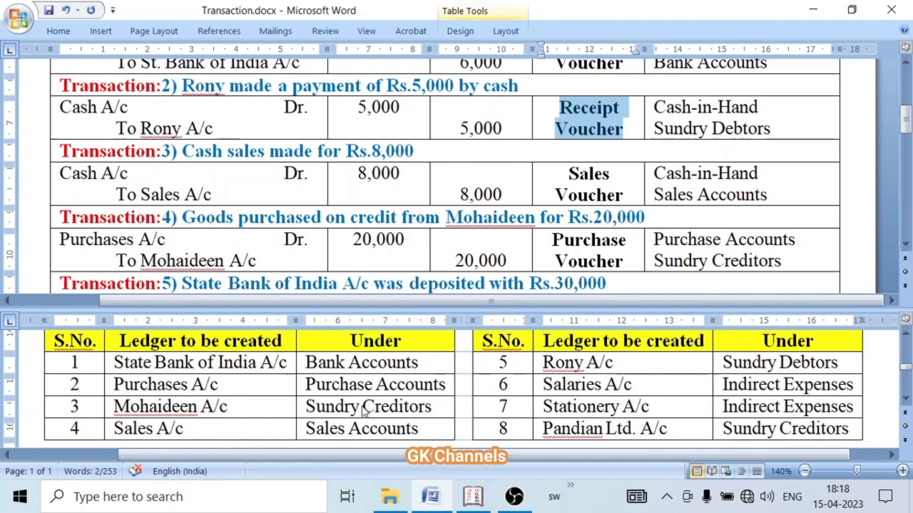
{"action": "left_click_drag", "start_coordinate": [543, 363], "coordinate": [613, 363]}
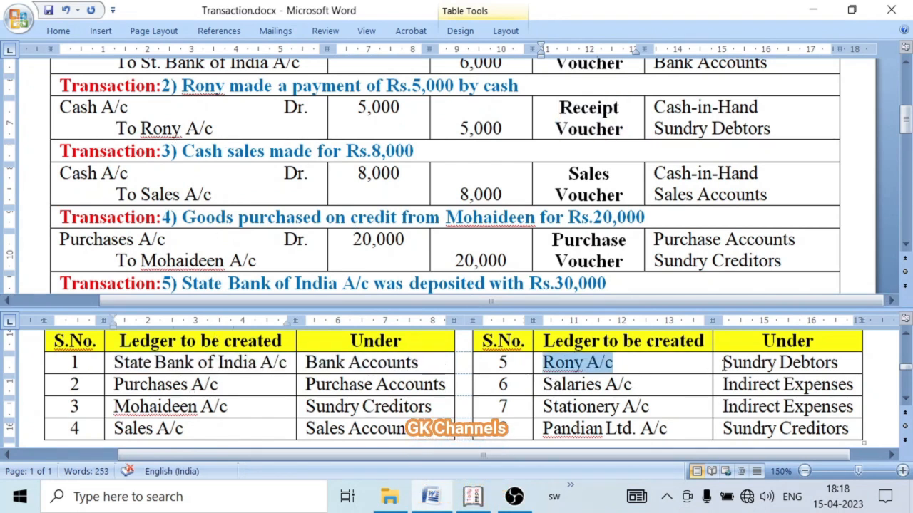
{"action": "left_click_drag", "start_coordinate": [724, 364], "coordinate": [727, 364]}
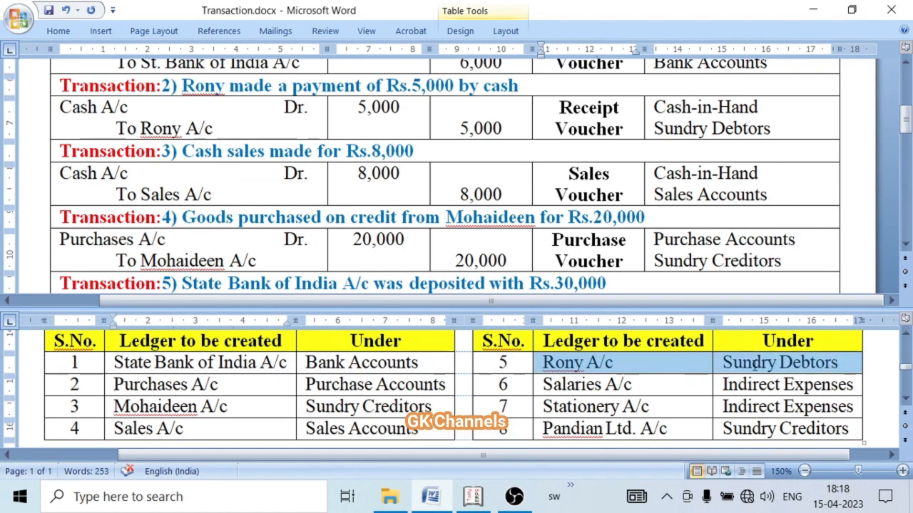
{"action": "left_click", "coordinate": [164, 129]}
{"action": "left_click", "coordinate": [80, 107]}
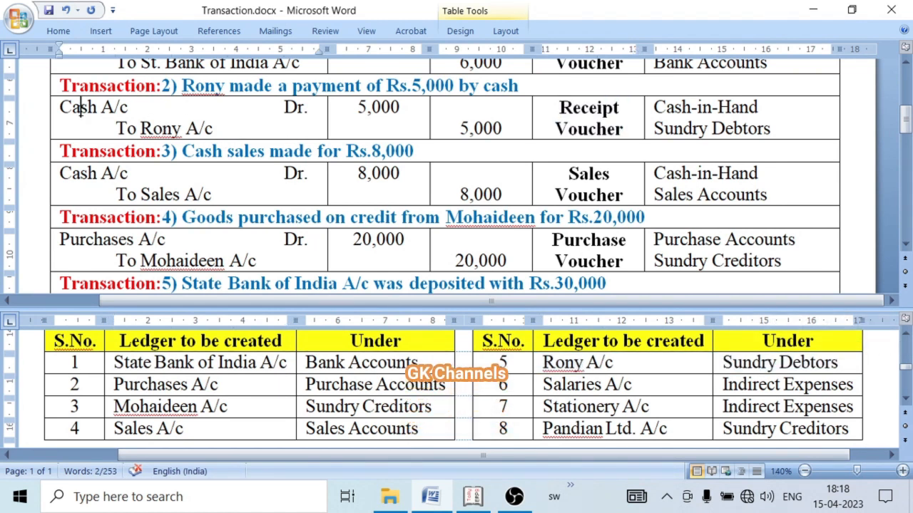
{"action": "double_click", "coordinate": [80, 107]}
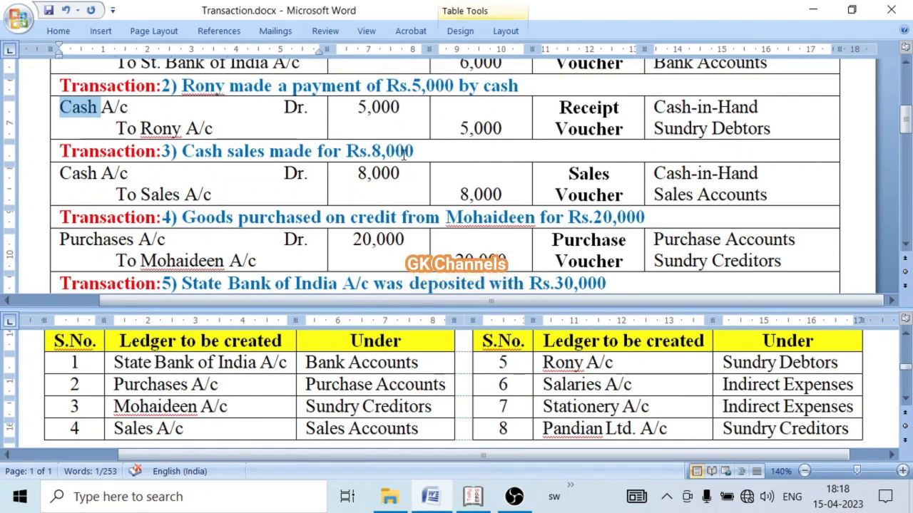
Examine transaction 3, the cash sales, checking its Sales voucher and accounts and matching Sales A/c with its row in the ledger list.
{"action": "left_click", "coordinate": [589, 192]}
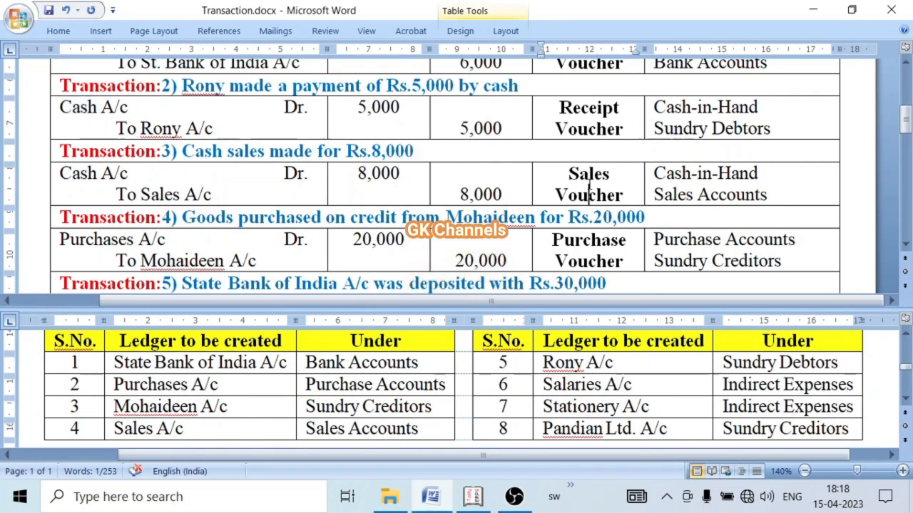
{"action": "left_click", "coordinate": [91, 178]}
{"action": "left_click_drag", "start_coordinate": [142, 194], "coordinate": [220, 196]}
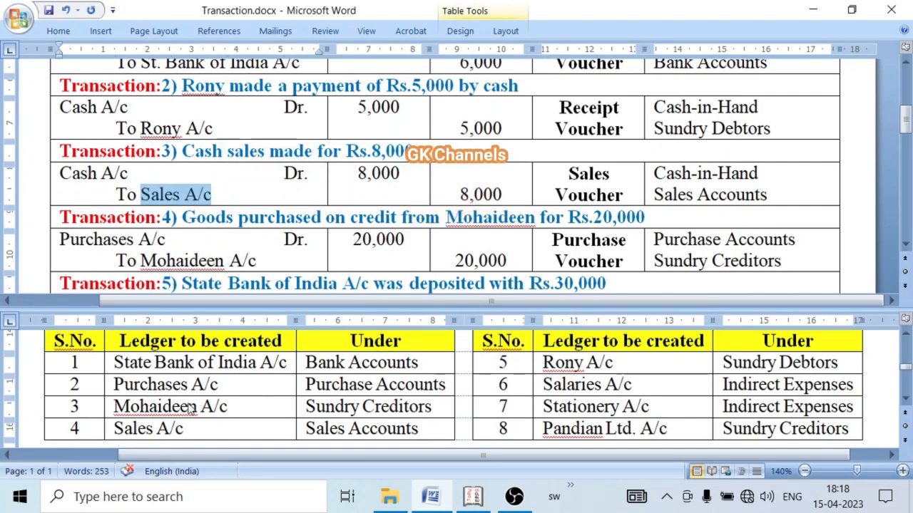
{"action": "left_click_drag", "start_coordinate": [114, 428], "coordinate": [322, 426]}
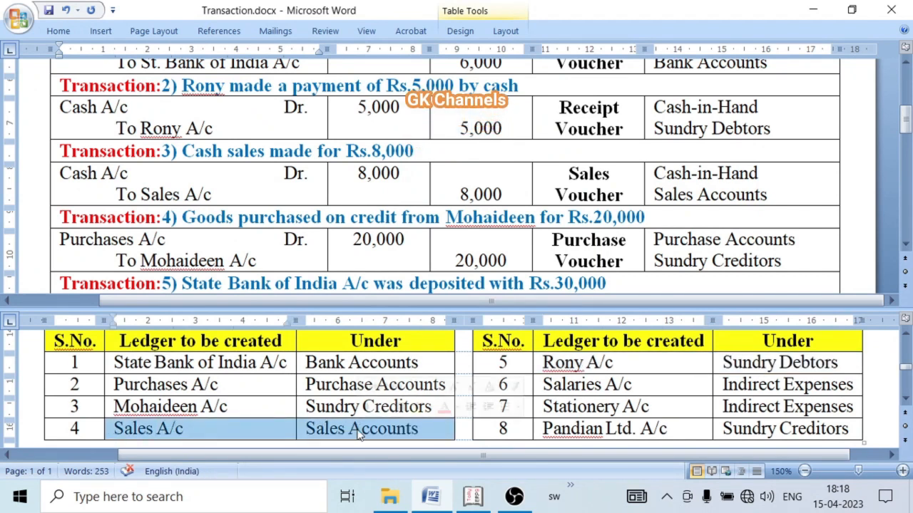
{"action": "left_click_drag", "start_coordinate": [222, 198], "coordinate": [141, 195]}
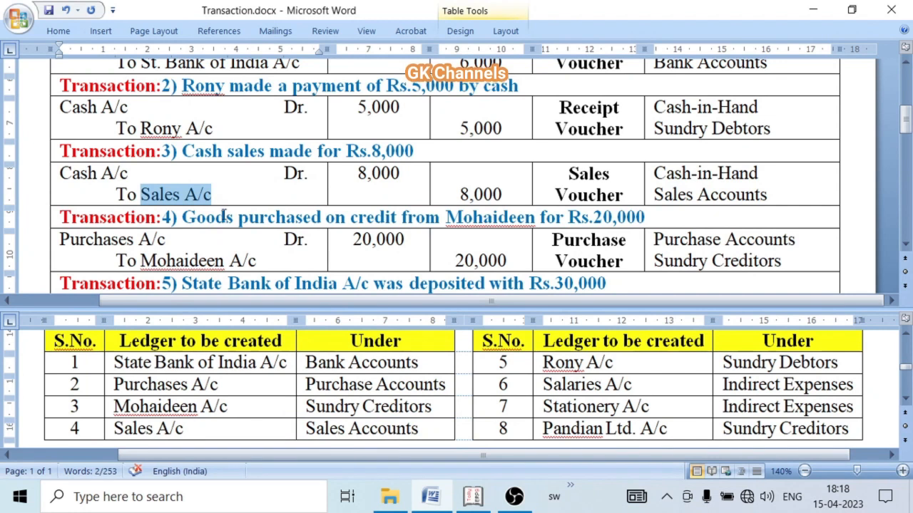
Examine transaction 4, goods purchased on credit, checking its Purchase voucher and locating Purchases A/c and the supplier's ledger in the ledger list.
{"action": "left_click_drag", "start_coordinate": [221, 221], "coordinate": [634, 233]}
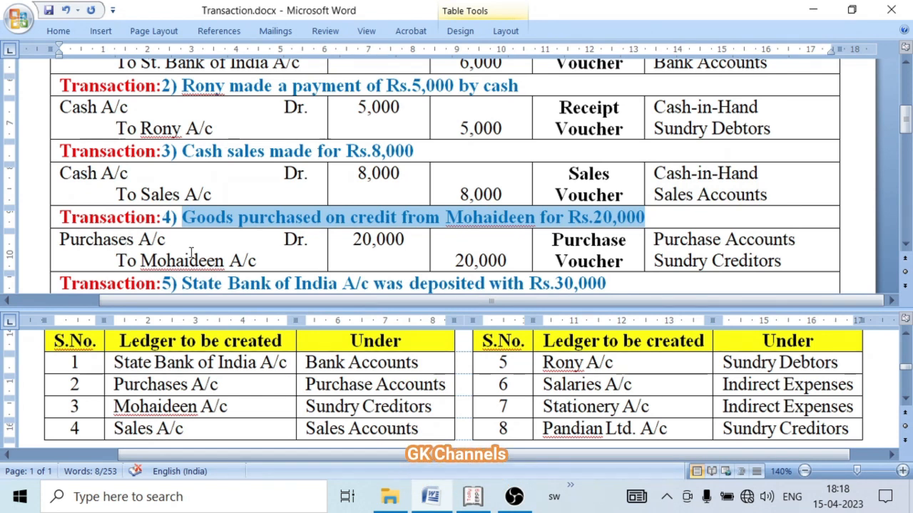
{"action": "left_click_drag", "start_coordinate": [574, 246], "coordinate": [596, 258]}
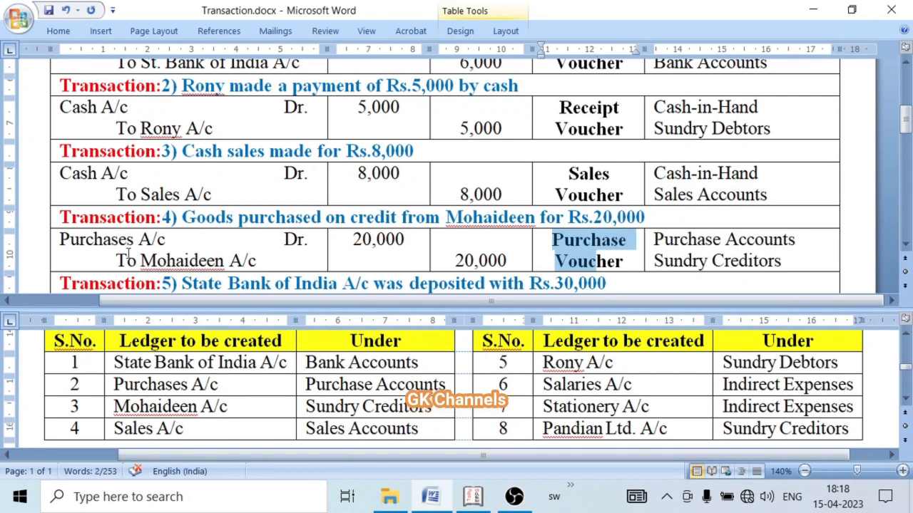
{"action": "left_click", "coordinate": [118, 246]}
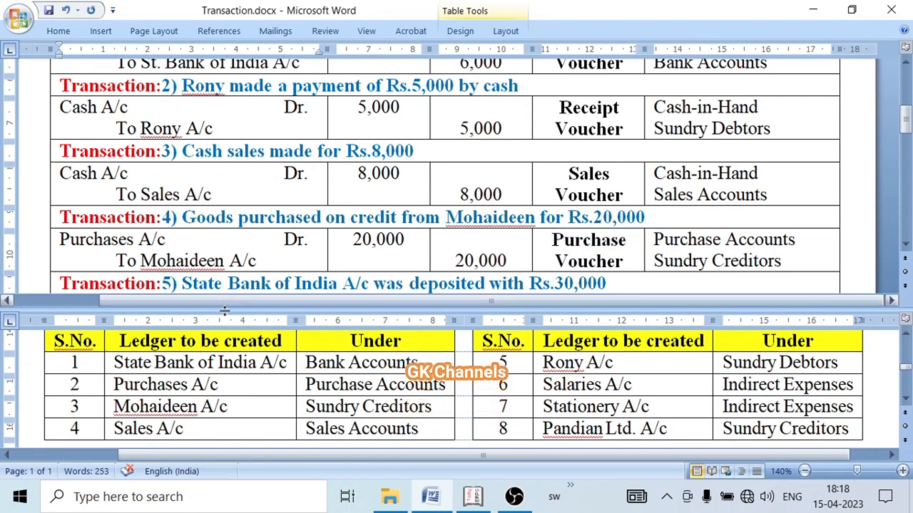
{"action": "left_click_drag", "start_coordinate": [114, 384], "coordinate": [330, 385]}
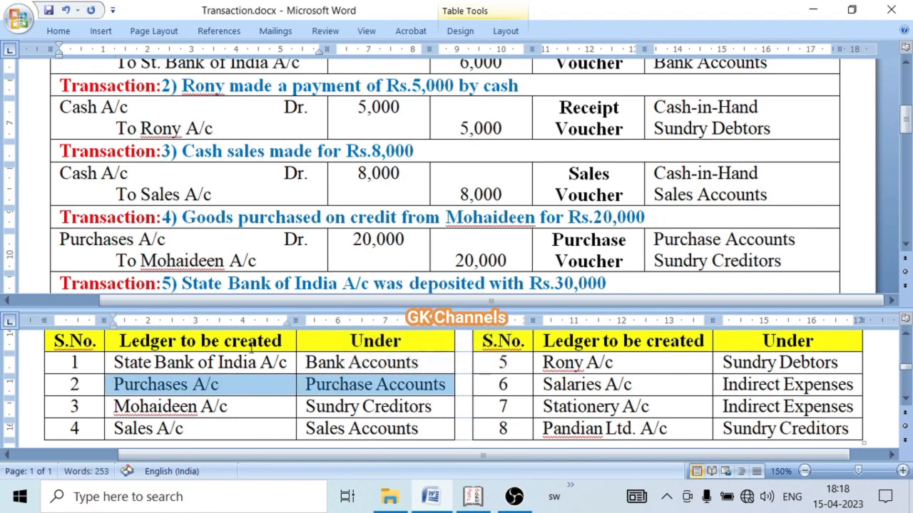
{"action": "left_click", "coordinate": [178, 261]}
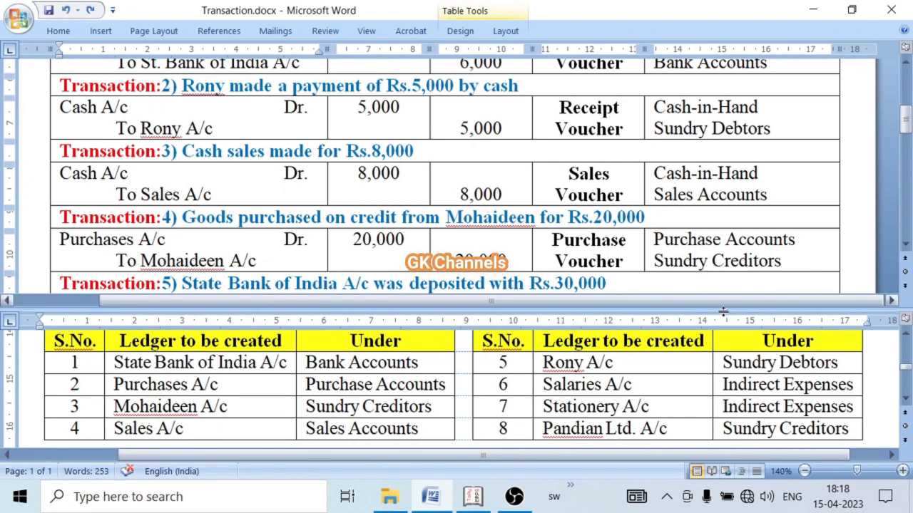
{"action": "left_click", "coordinate": [253, 391]}
{"action": "left_click_drag", "start_coordinate": [171, 401], "coordinate": [357, 407]}
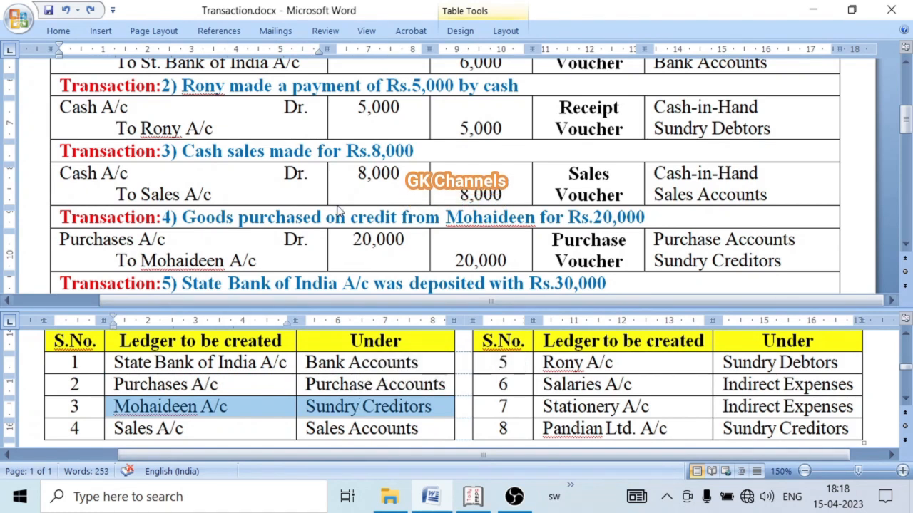
{"action": "key", "text": "F6"}
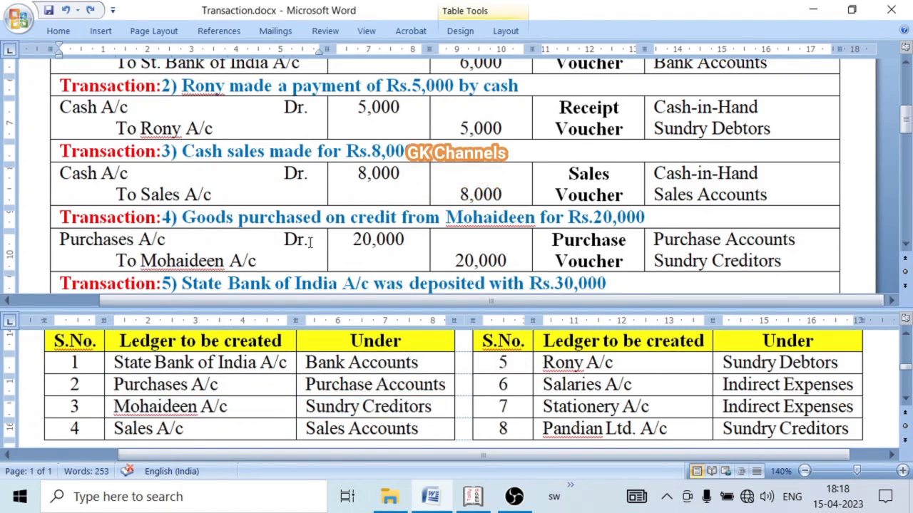
Examine the State Bank of India A/c and Cash A/c entries of transaction 5, the bank deposit.
{"action": "scroll", "coordinate": [310, 242], "scroll_direction": "down", "scroll_amount": 3}
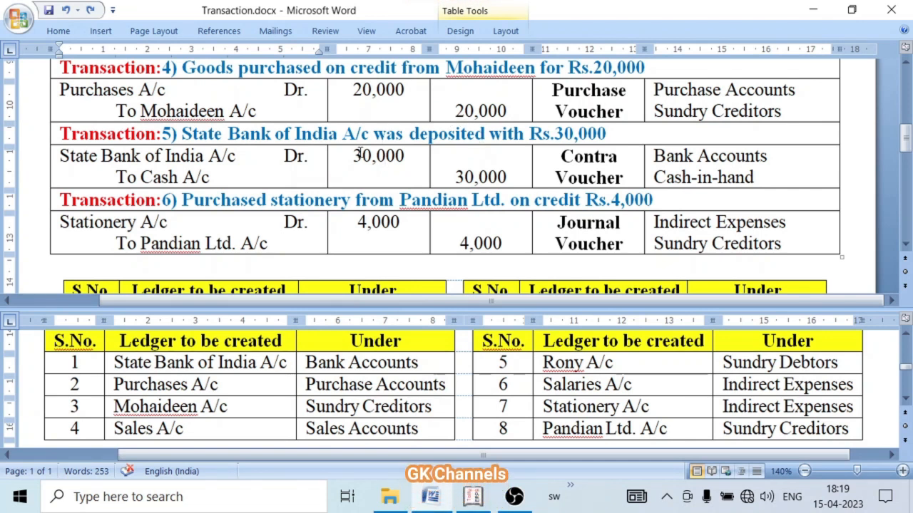
{"action": "left_click_drag", "start_coordinate": [92, 165], "coordinate": [210, 170]}
{"action": "left_click_drag", "start_coordinate": [152, 174], "coordinate": [210, 177]}
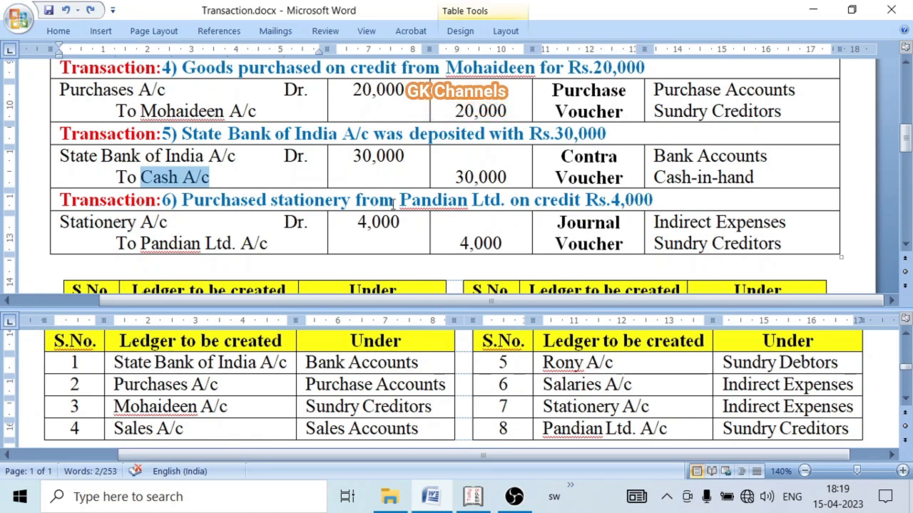
Examine transaction 6, stationery bought on credit, checking its Journal voucher and finding Stationery A/c and Pandian Ltd. A/c in the ledger list.
{"action": "left_click", "coordinate": [143, 222]}
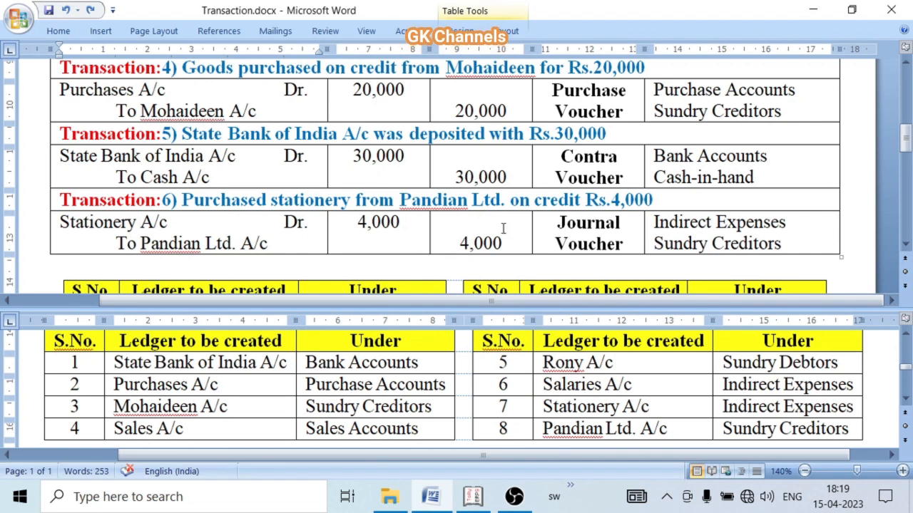
{"action": "left_click", "coordinate": [410, 221]}
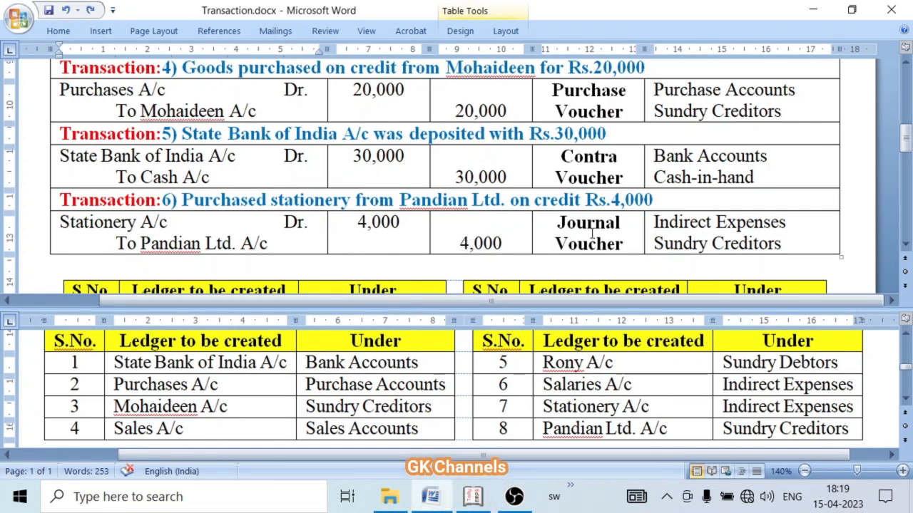
{"action": "left_click_drag", "start_coordinate": [594, 222], "coordinate": [611, 261]}
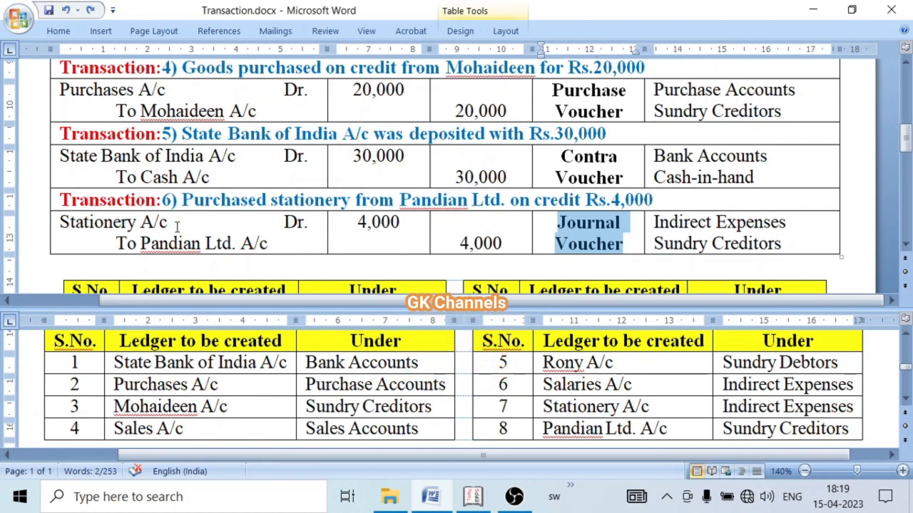
{"action": "left_click", "coordinate": [609, 407]}
{"action": "left_click_drag", "start_coordinate": [610, 407], "coordinate": [711, 417]}
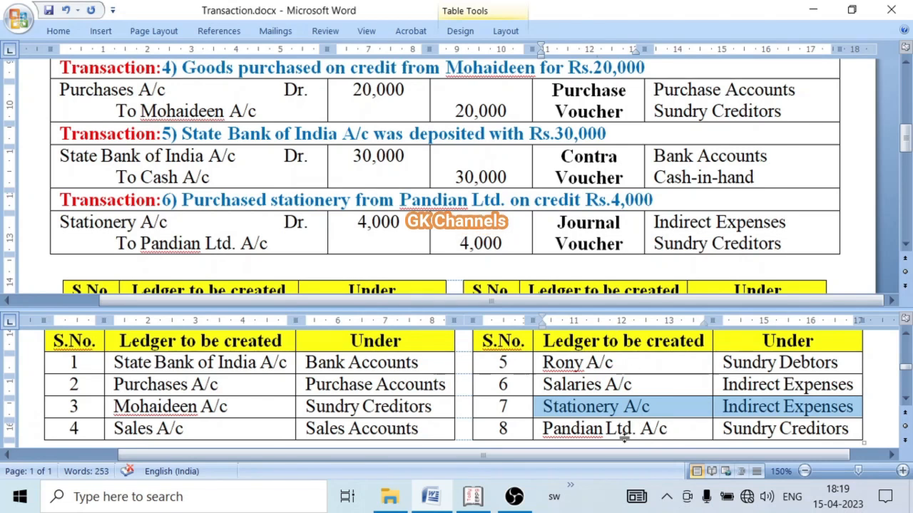
{"action": "left_click_drag", "start_coordinate": [602, 433], "coordinate": [772, 428]}
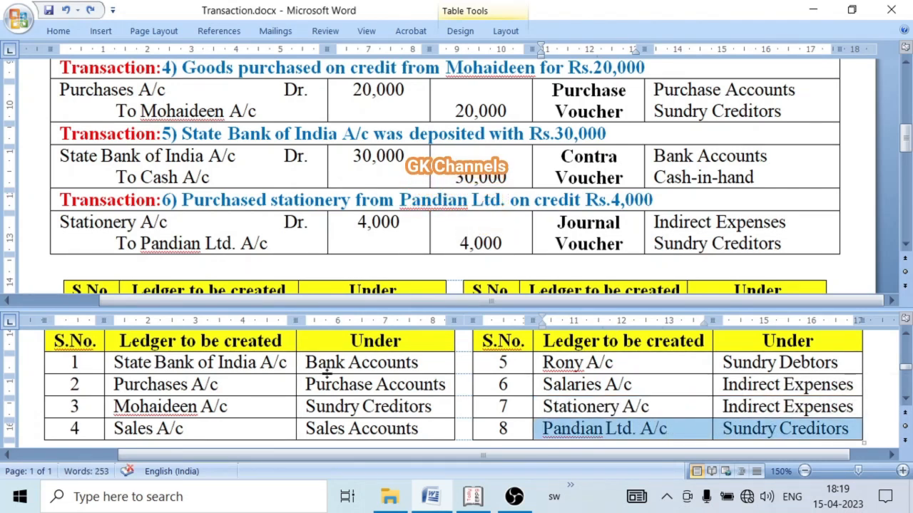
Review the complete list of ledgers to be created and their groups, returning to transaction 1 in the journal entry table.
{"action": "left_click_drag", "start_coordinate": [242, 350], "coordinate": [747, 423]}
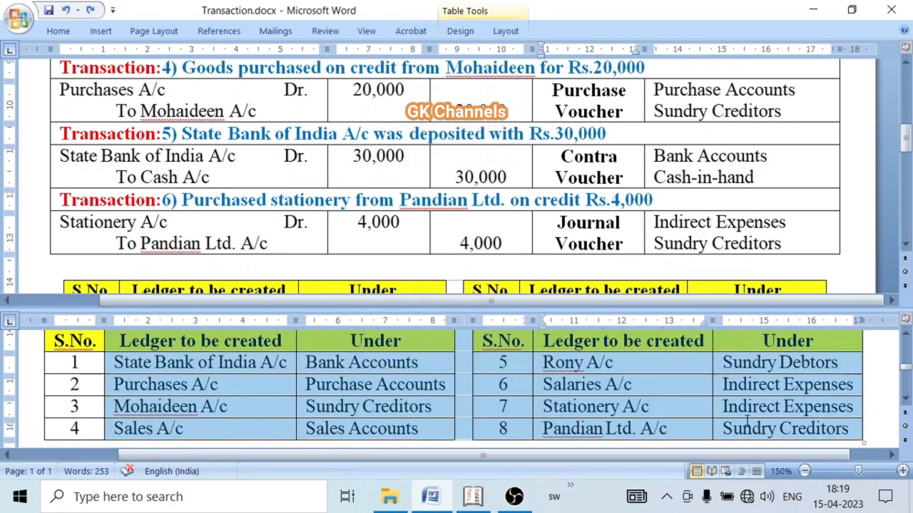
{"action": "left_click", "coordinate": [328, 218]}
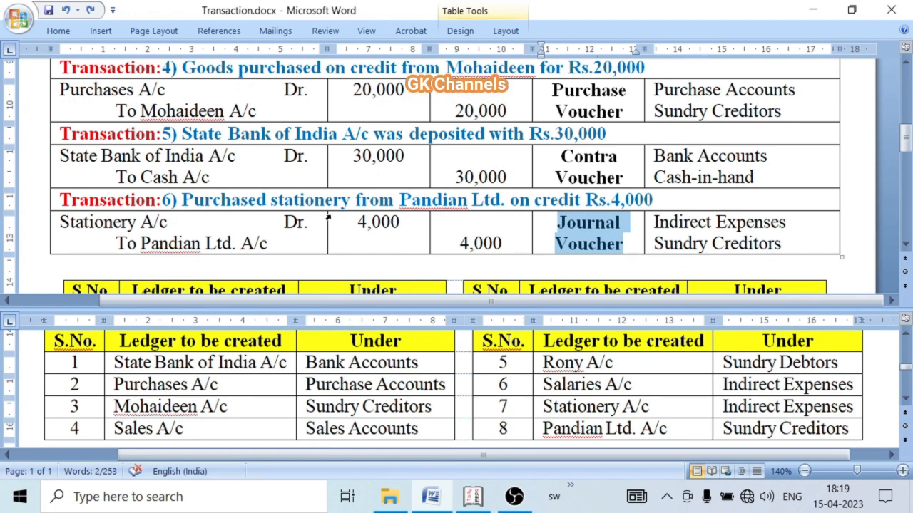
{"action": "scroll", "coordinate": [328, 218], "scroll_direction": "up", "scroll_amount": 2}
{"action": "scroll", "coordinate": [328, 218], "scroll_direction": "up", "scroll_amount": 3}
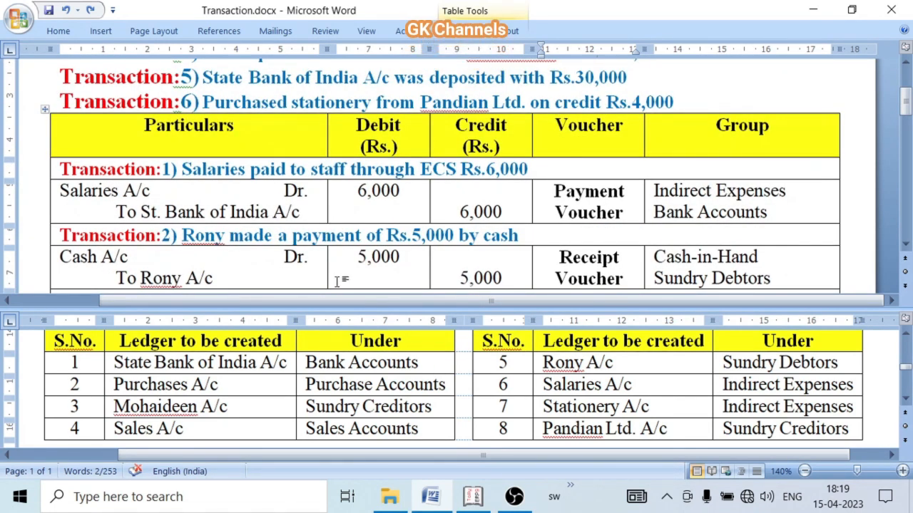
{"action": "left_click", "coordinate": [210, 363]}
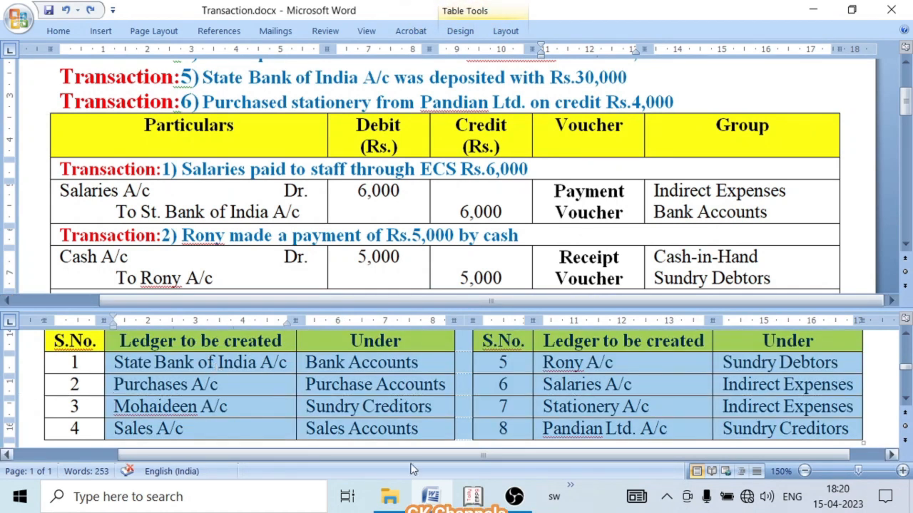
{"action": "left_click", "coordinate": [264, 387]}
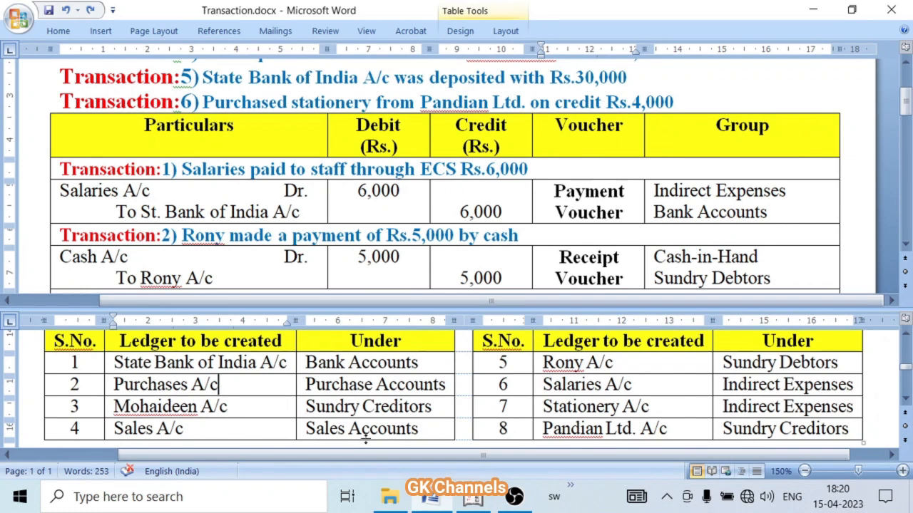
Switch to Tally.ERP 9 and open Accounts Info. for Company1.
{"action": "mouse_move", "coordinate": [469, 503]}
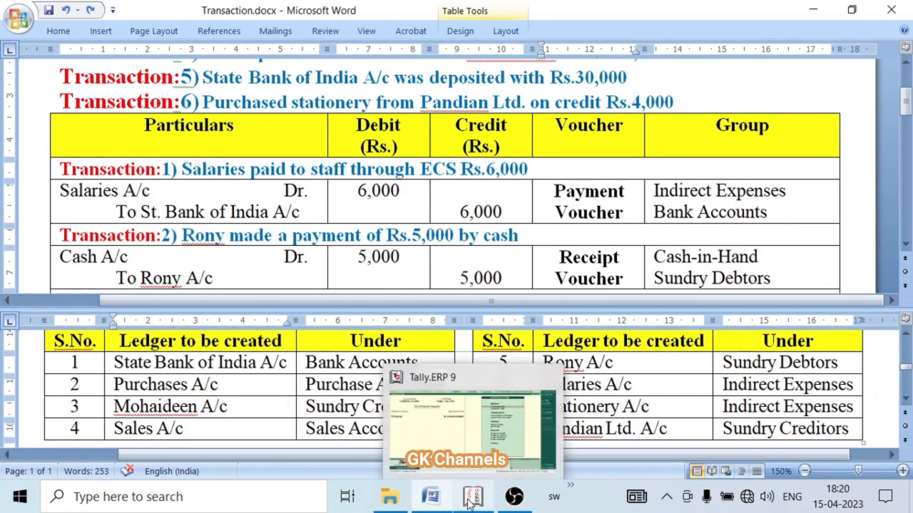
{"action": "left_click", "coordinate": [469, 503]}
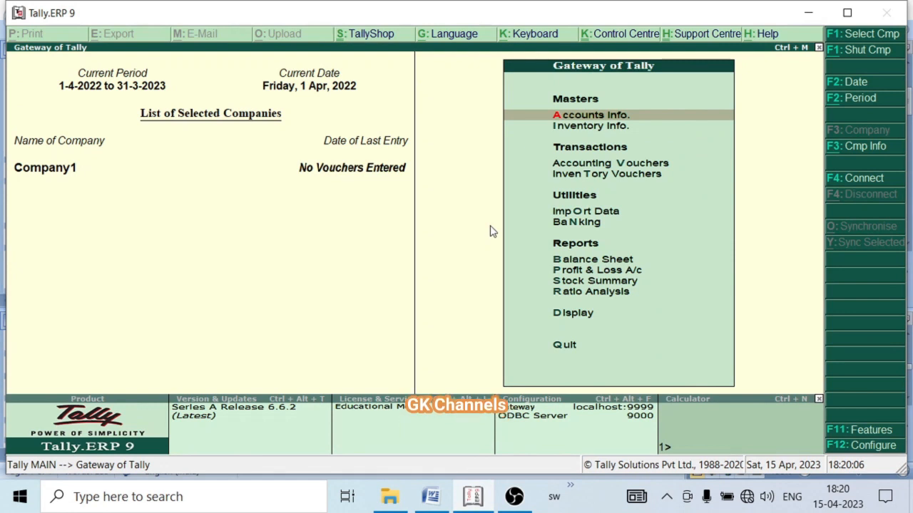
{"action": "key", "text": "Down"}
{"action": "key", "text": "Down"}
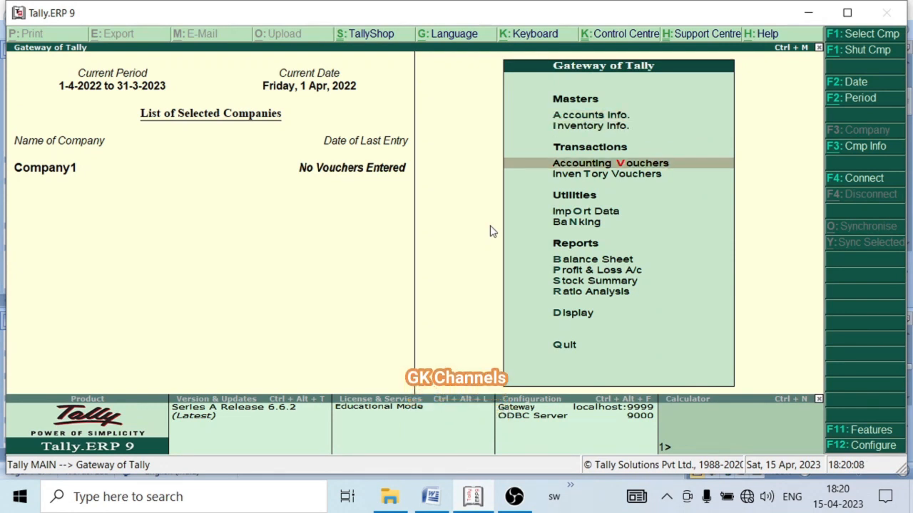
{"action": "key", "text": "Up"}
{"action": "key", "text": "Up"}
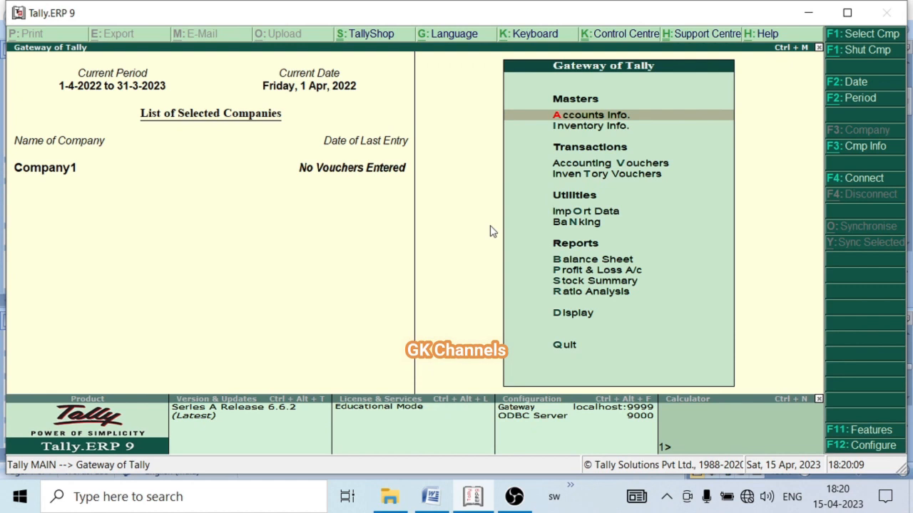
{"action": "key", "text": "Return"}
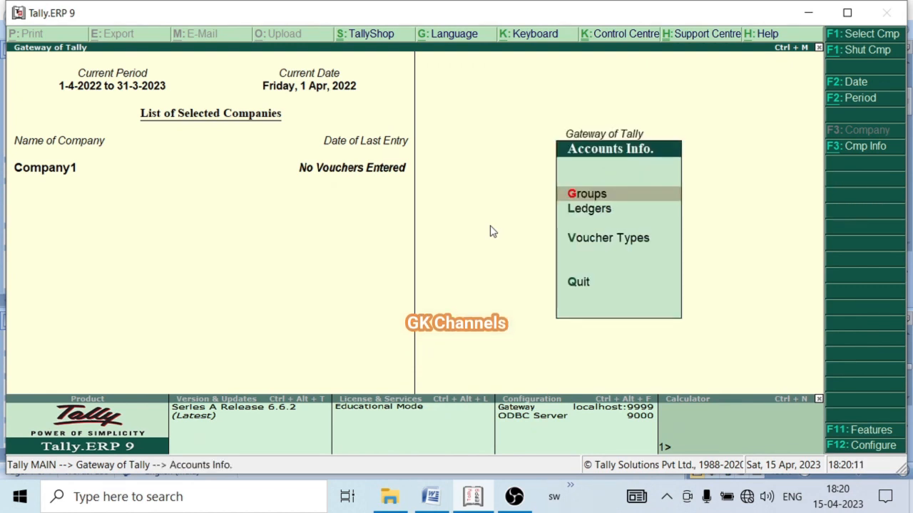
Open the single ledger creation form for Company1 and check the first entry of the ledger list in Word, returning to Tally.
{"action": "key", "text": "Down"}
{"action": "key", "text": "Return"}
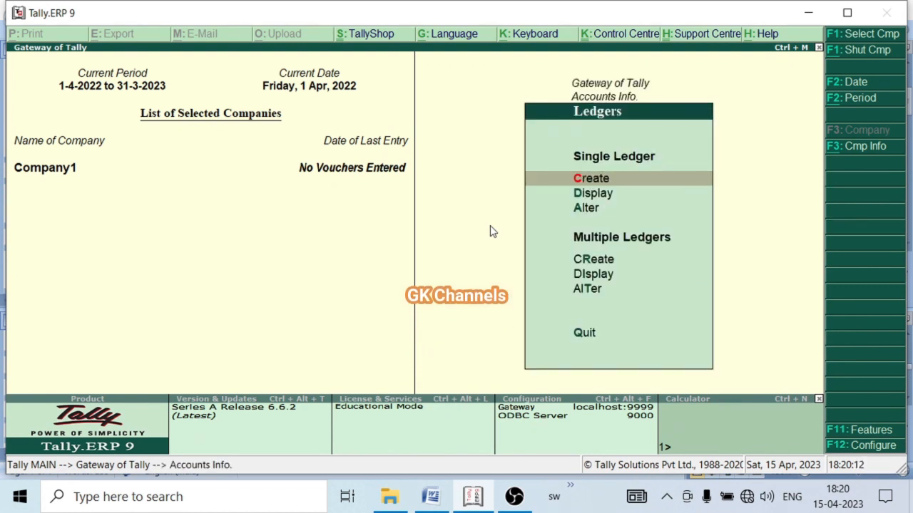
{"action": "key", "text": "Down"}
{"action": "key", "text": "Up"}
{"action": "key", "text": "Return"}
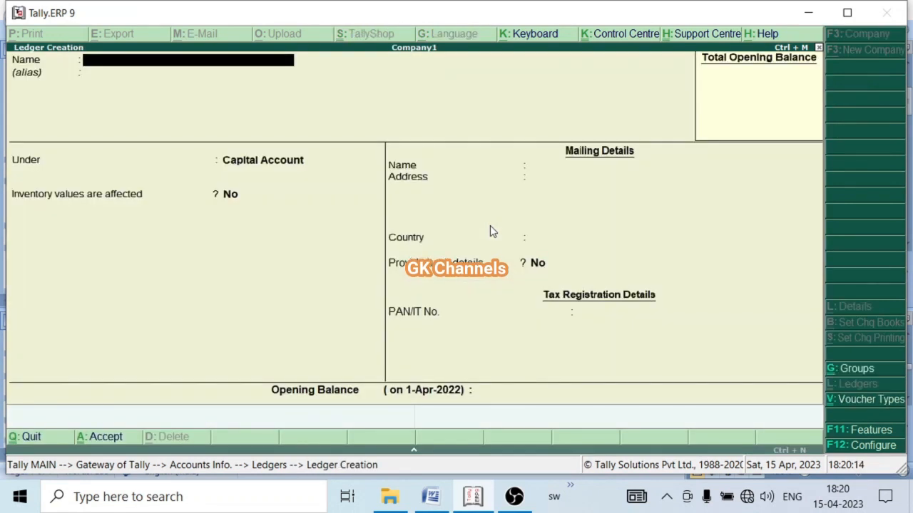
{"action": "key", "text": "alt+Tab"}
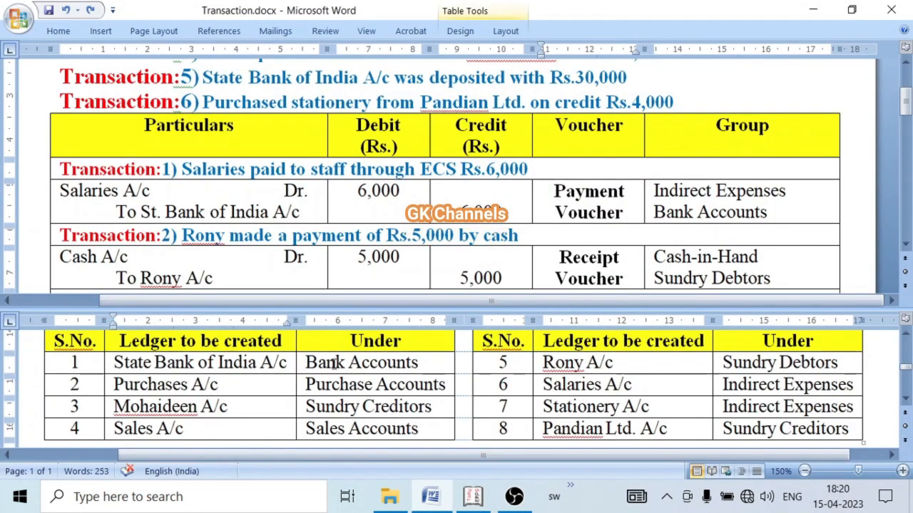
{"action": "key", "text": "alt+Tab"}
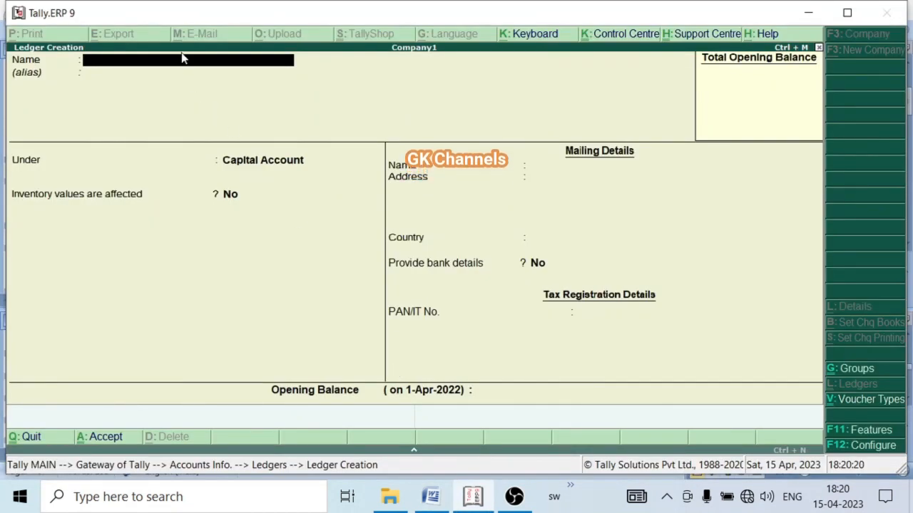
Create the ledger State Bank of India A/c under the Bank Accounts group and save it without bank details.
{"action": "type", "text": "State"}
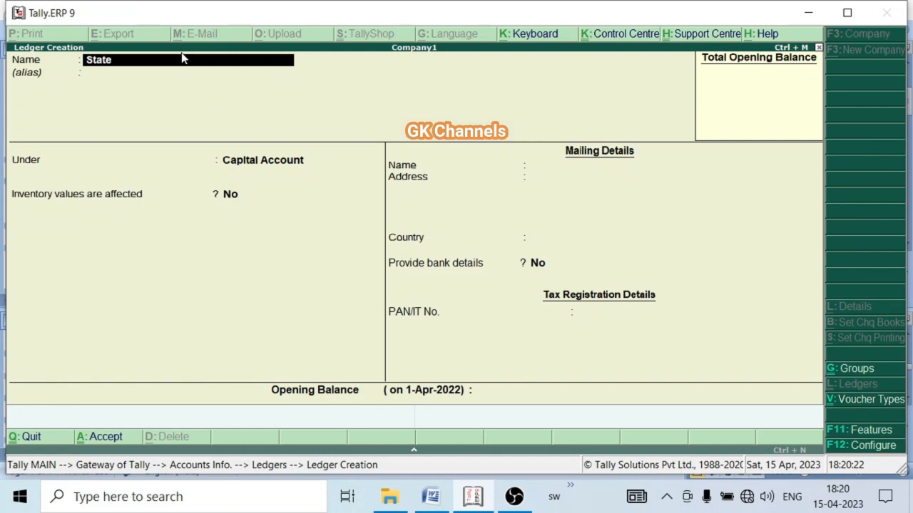
{"action": "type", "text": " Back"}
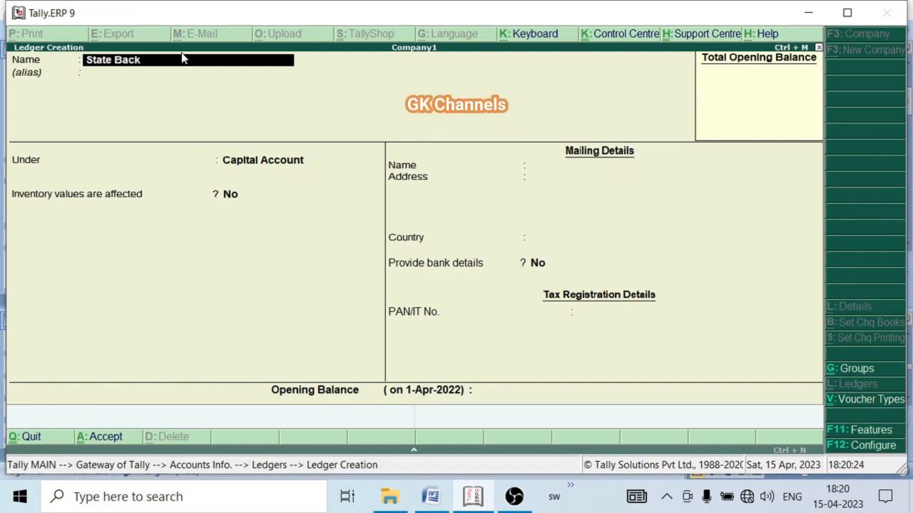
{"action": "key", "text": "BackSpace"}
{"action": "key", "text": "BackSpace"}
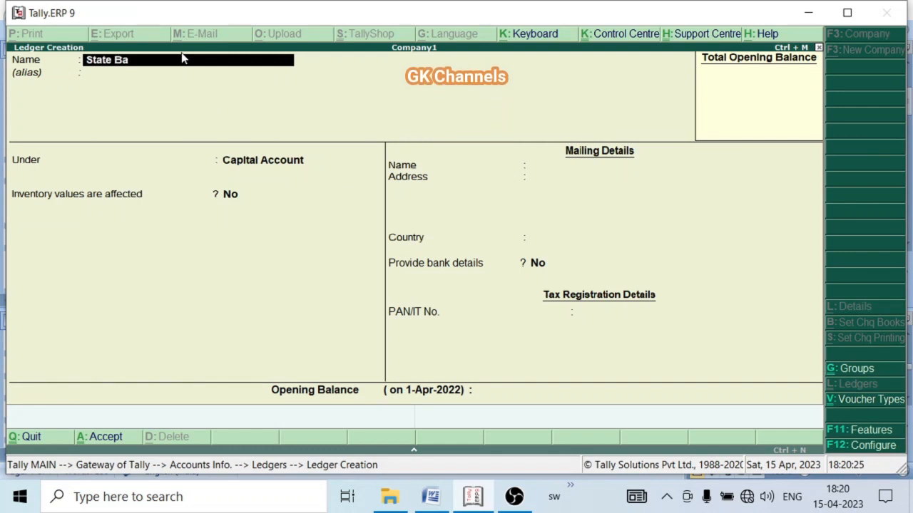
{"action": "type", "text": "nk of"}
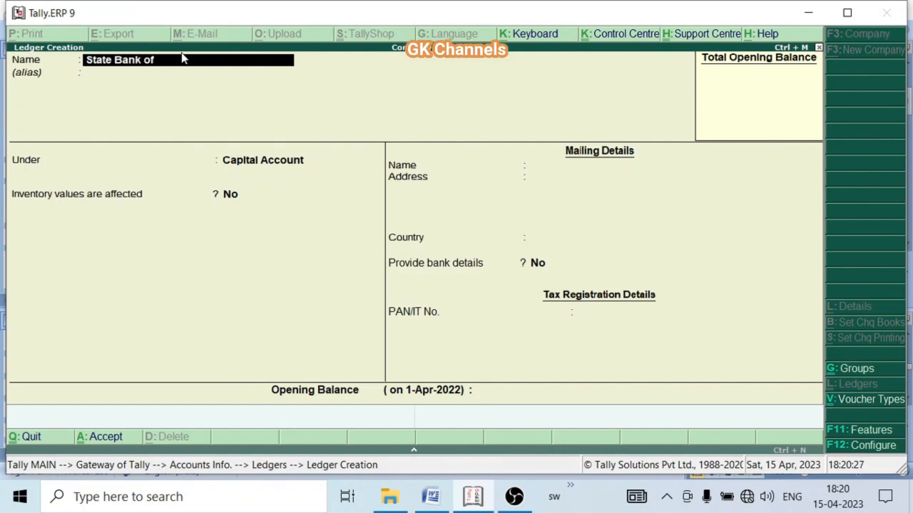
{"action": "type", "text": " India A/c"}
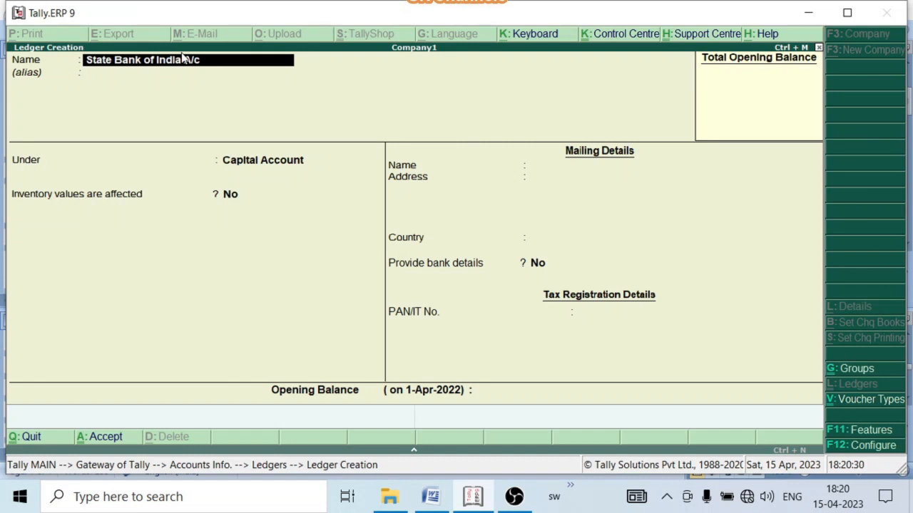
{"action": "key", "text": "Return"}
{"action": "key", "text": "Return"}
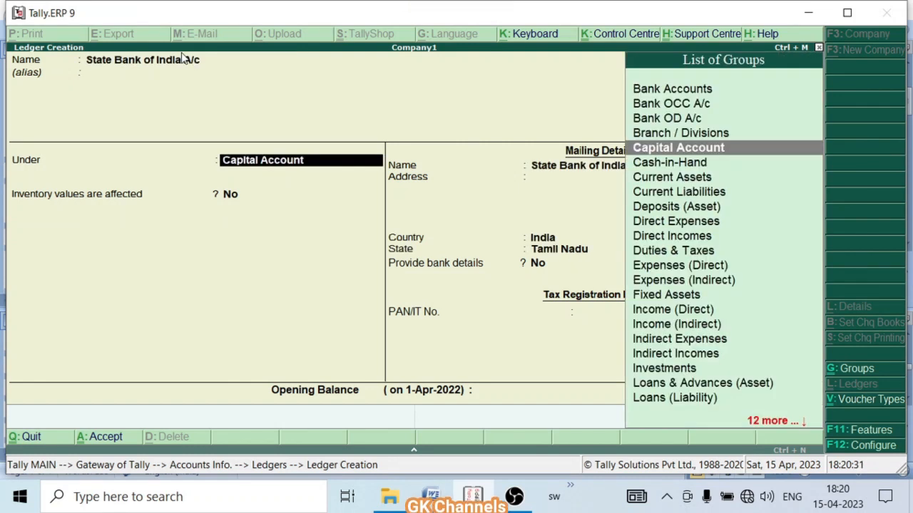
{"action": "type", "text": "Ba"}
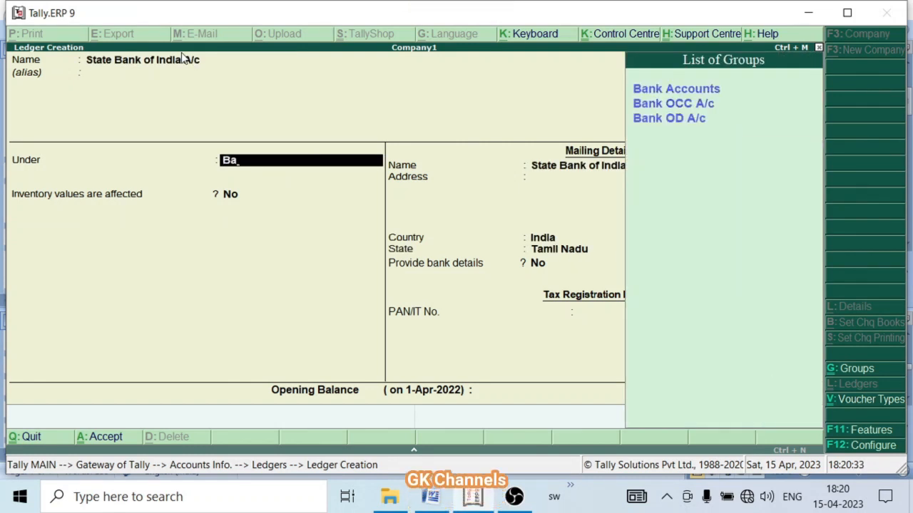
{"action": "key", "text": "Return"}
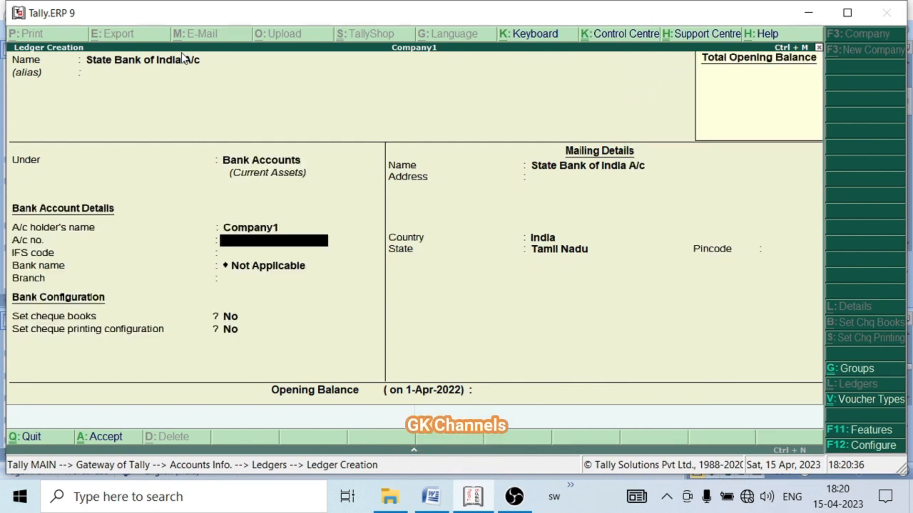
{"action": "key", "text": "ctrl+a"}
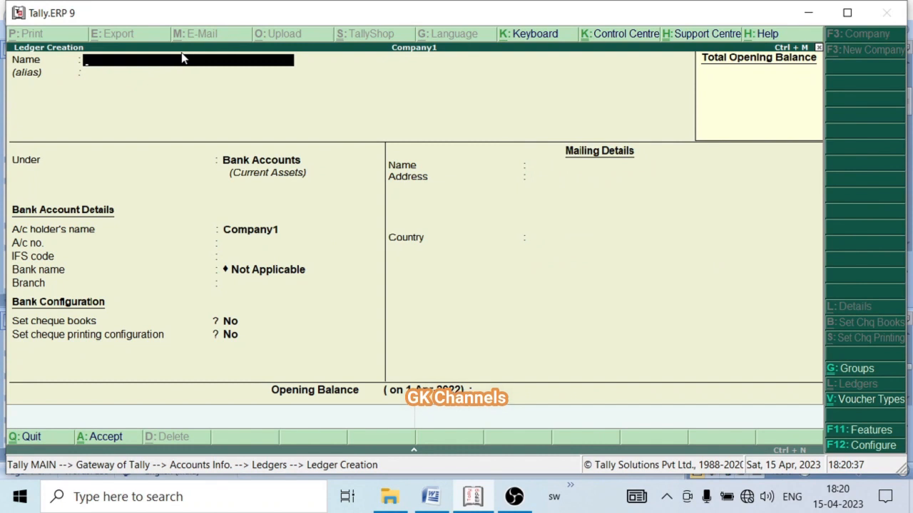
Check the second ledger in the Word list, then create Purchase A/c in Tally under Purchase Accounts and save it.
{"action": "key", "text": "alt+Tab"}
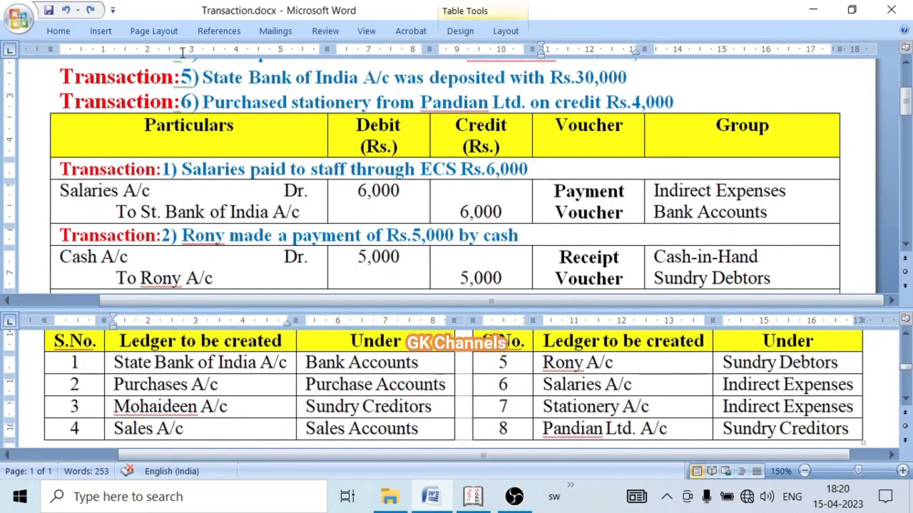
{"action": "key", "text": "alt+Tab"}
{"action": "type", "text": "Purc"}
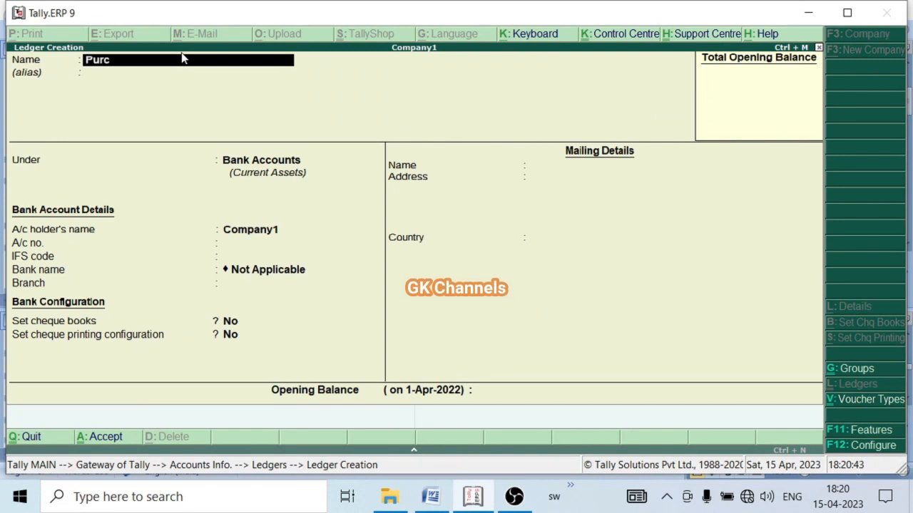
{"action": "type", "text": "hase A/c"}
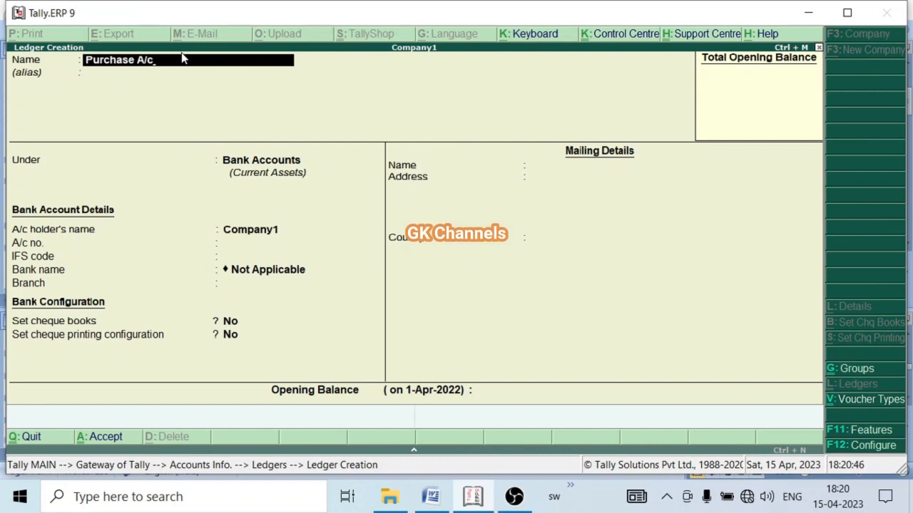
{"action": "key", "text": "Return"}
{"action": "key", "text": "Return"}
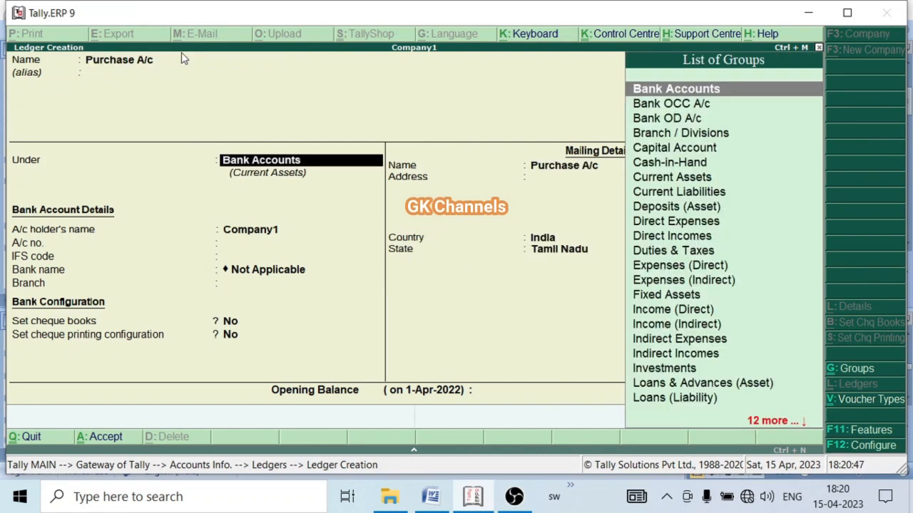
{"action": "type", "text": "Pur"}
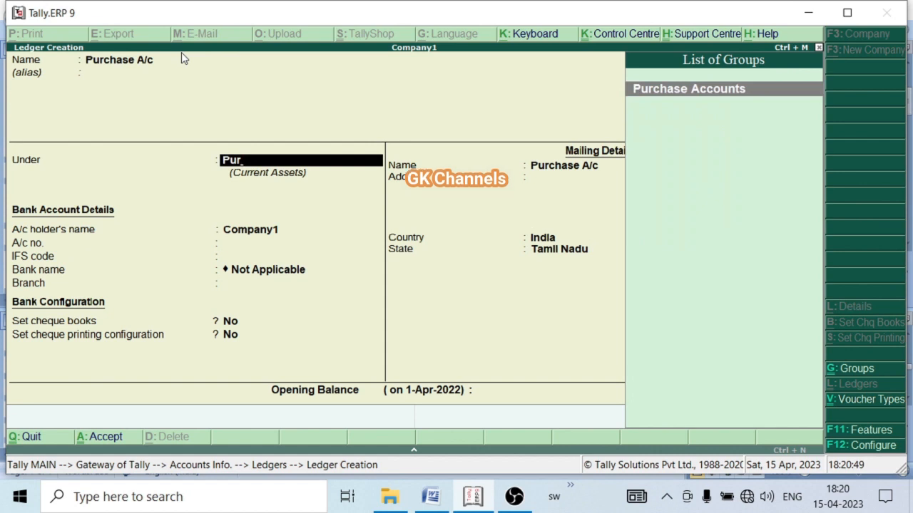
{"action": "key", "text": "Return"}
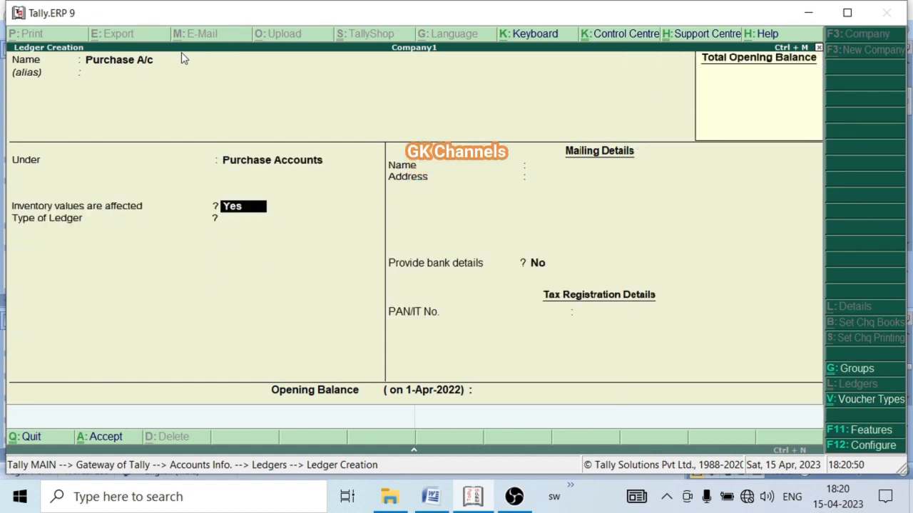
{"action": "left_click", "coordinate": [181, 57]}
Check the third ledger in the Word list, then create that creditor's personal account in Tally under Sundry Creditors and save it.
{"action": "key", "text": "alt+Tab"}
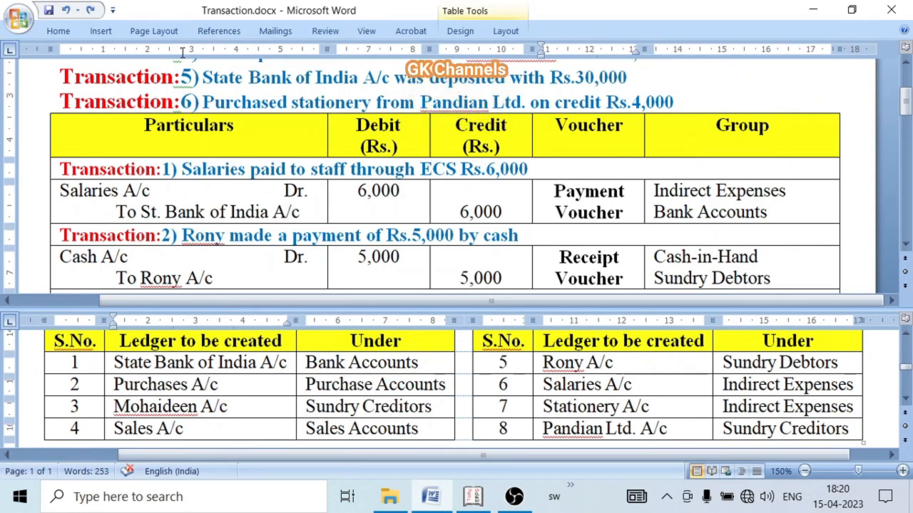
{"action": "key", "text": "alt+Tab"}
{"action": "type", "text": "M"}
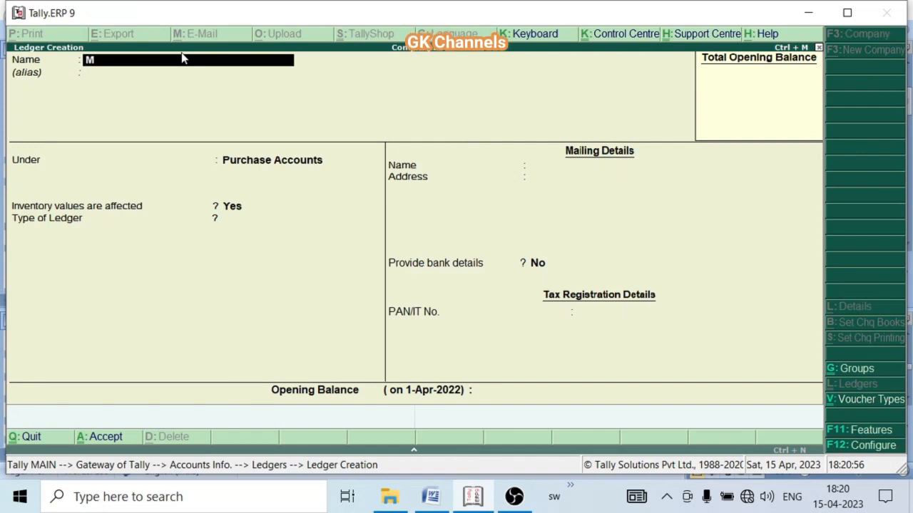
{"action": "type", "text": "ohide"}
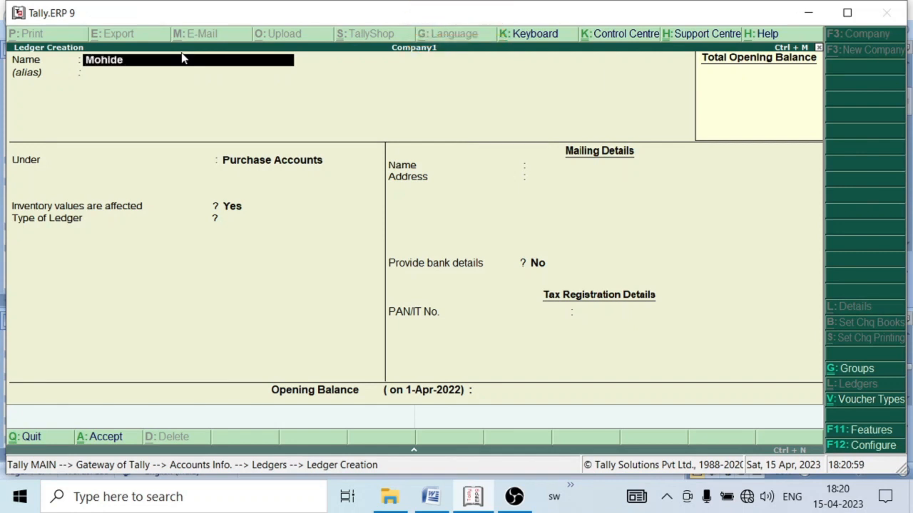
{"action": "type", "text": "en A/c"}
{"action": "key", "text": "Return"}
{"action": "key", "text": "Return"}
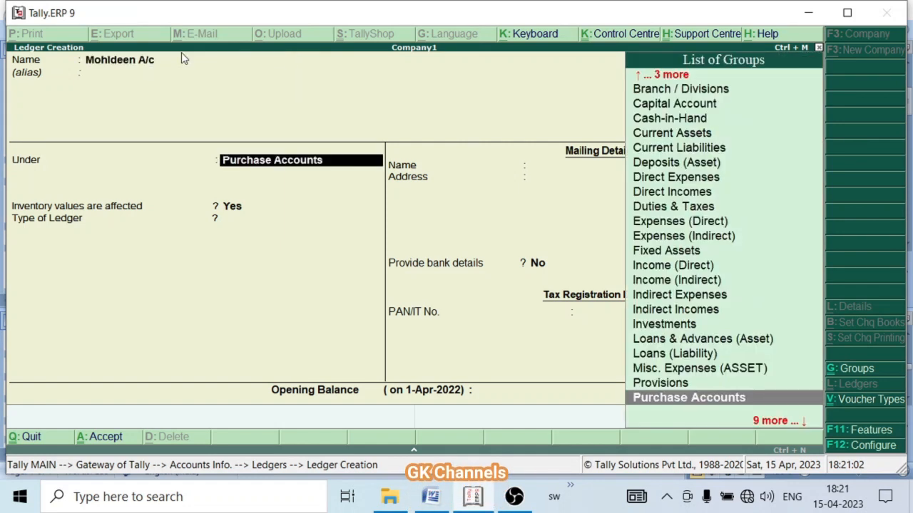
{"action": "type", "text": "Sun"}
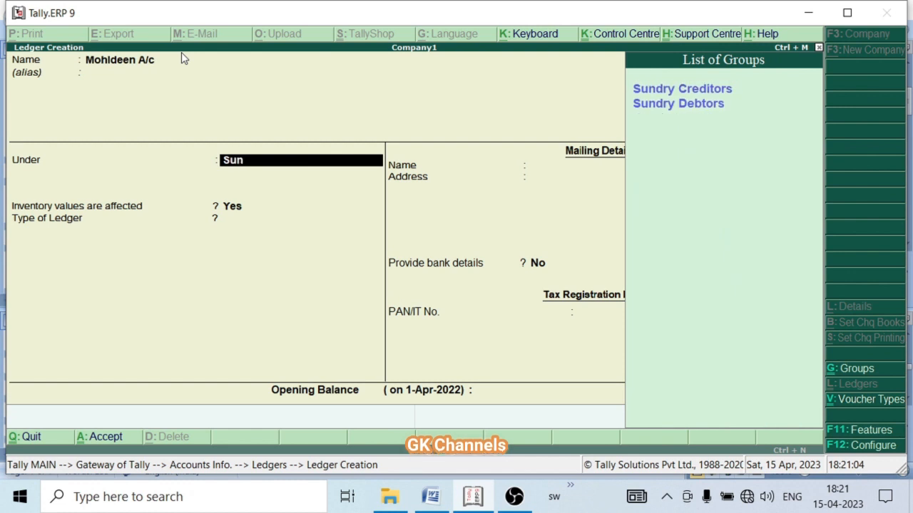
{"action": "key", "text": "Return"}
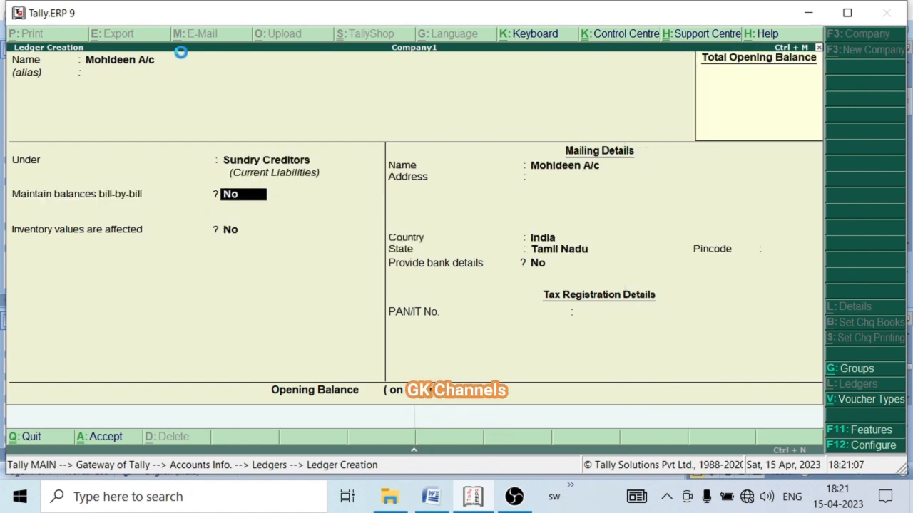
{"action": "key", "text": "ctrl+a"}
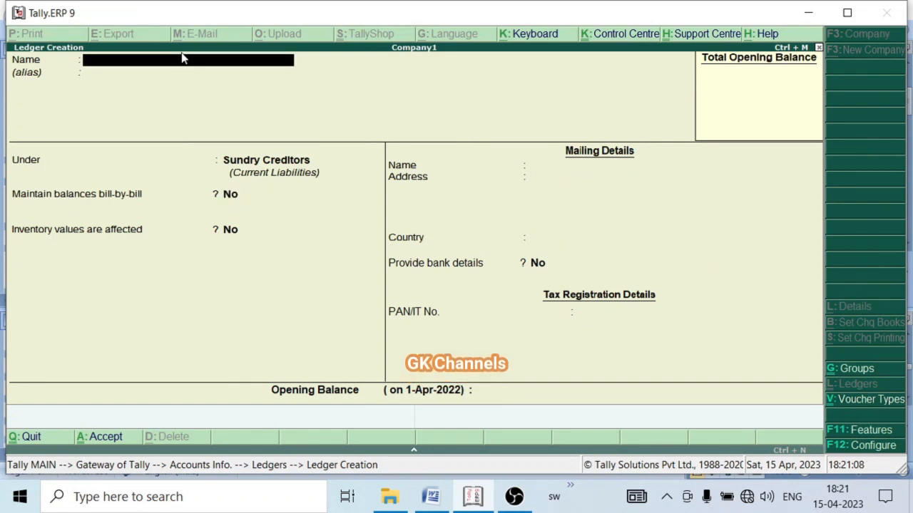
Check the fourth ledger in the Word list, then create Sales A/c in Tally under Sales Accounts and save it.
{"action": "key", "text": "alt+Tab"}
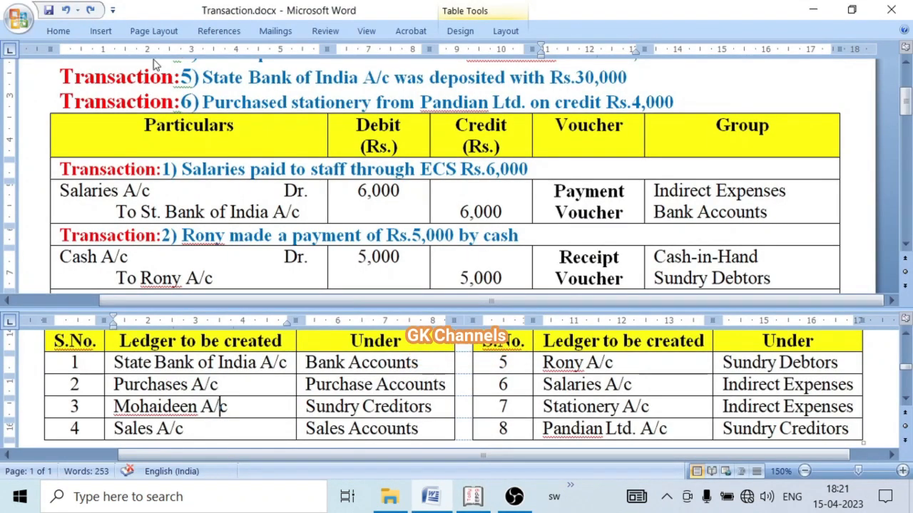
{"action": "left_click", "coordinate": [211, 428]}
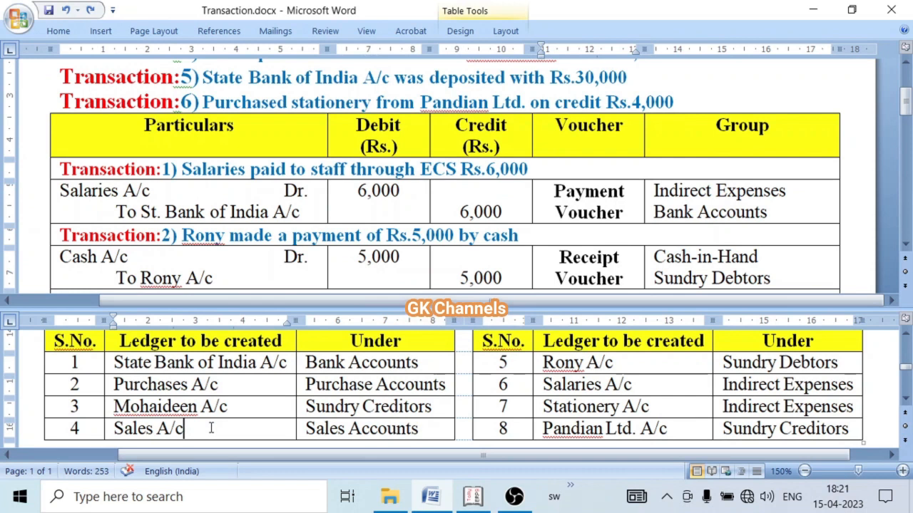
{"action": "key", "text": "alt+Tab"}
{"action": "type", "text": "A"}
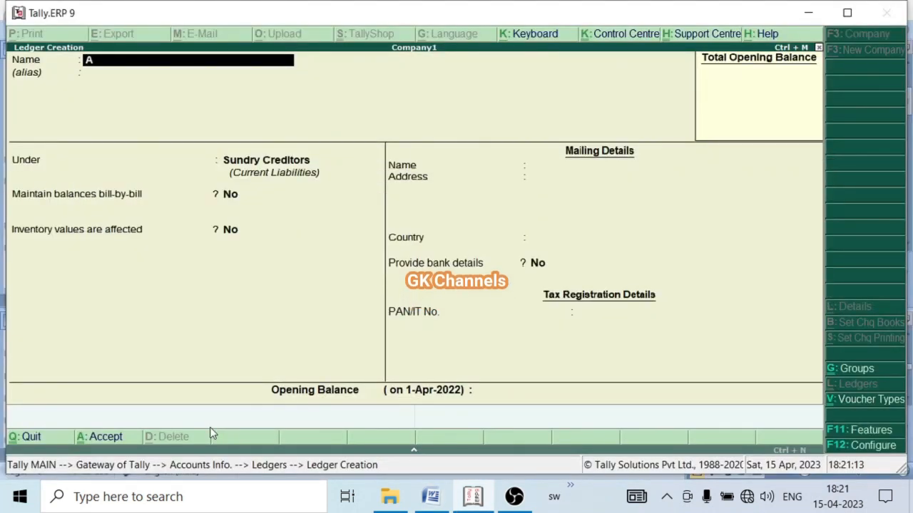
{"action": "key", "text": "BackSpace"}
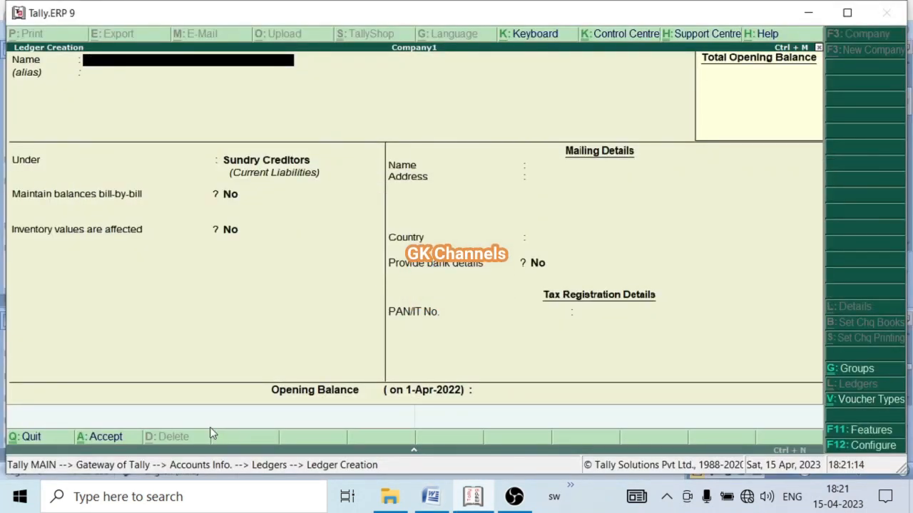
{"action": "type", "text": "Sales"}
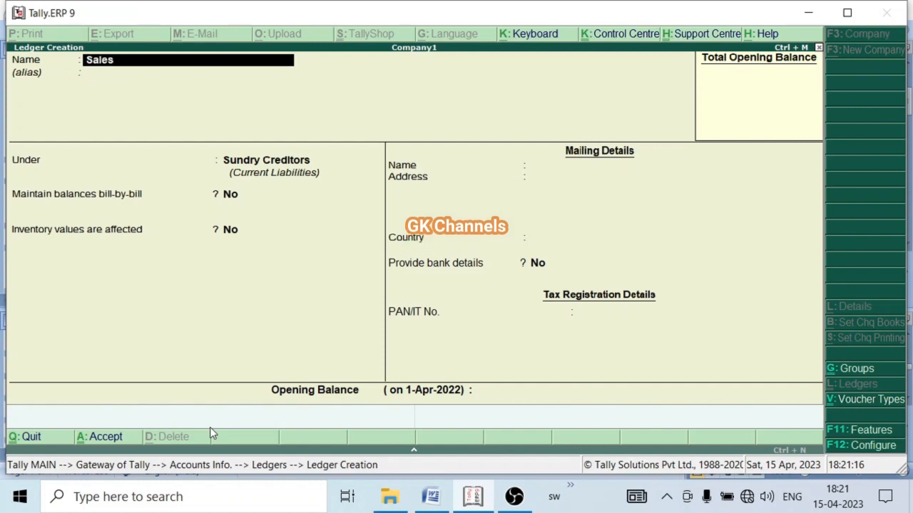
{"action": "type", "text": " A/c"}
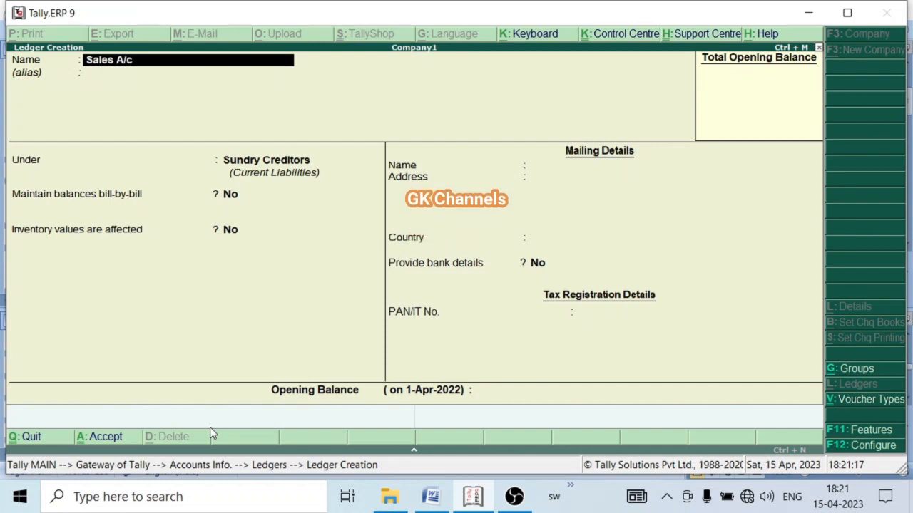
{"action": "key", "text": "Return"}
{"action": "key", "text": "Return"}
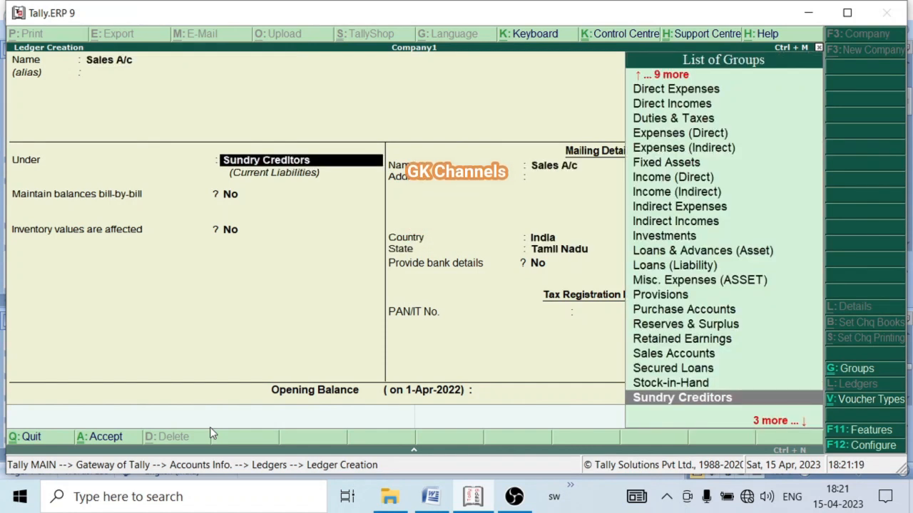
{"action": "type", "text": "Sales"}
{"action": "key", "text": "Return"}
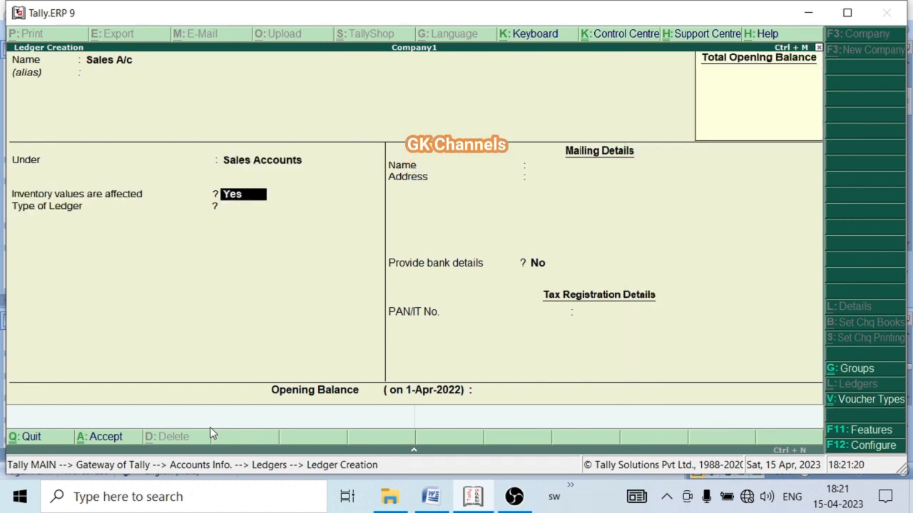
{"action": "key", "text": "ctrl+a"}
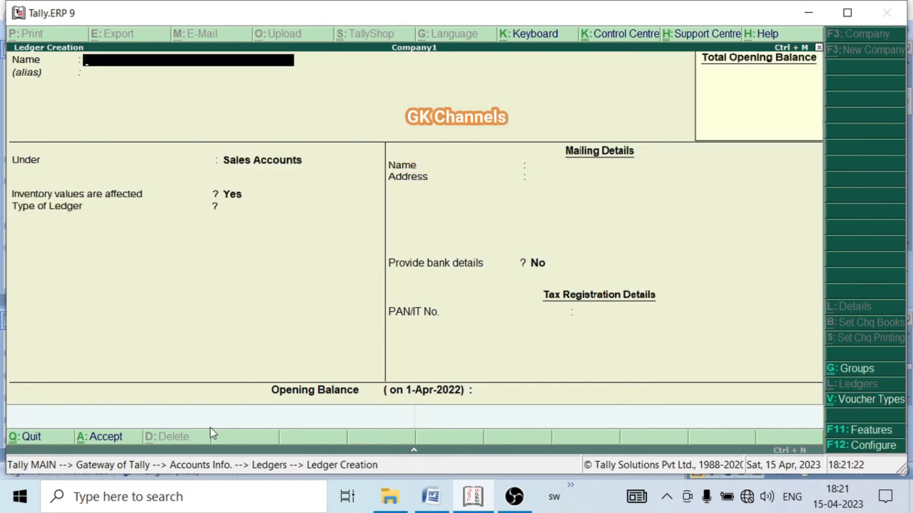
Check the fifth ledger in the Word list, then create that debtor's personal account in Tally under Sundry Debtors and save it.
{"action": "key", "text": "alt+Tab"}
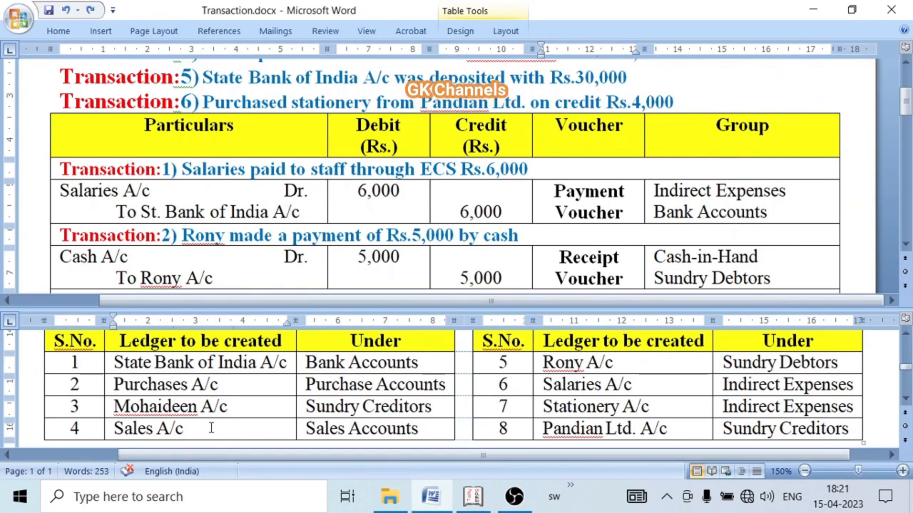
{"action": "left_click", "coordinate": [646, 360]}
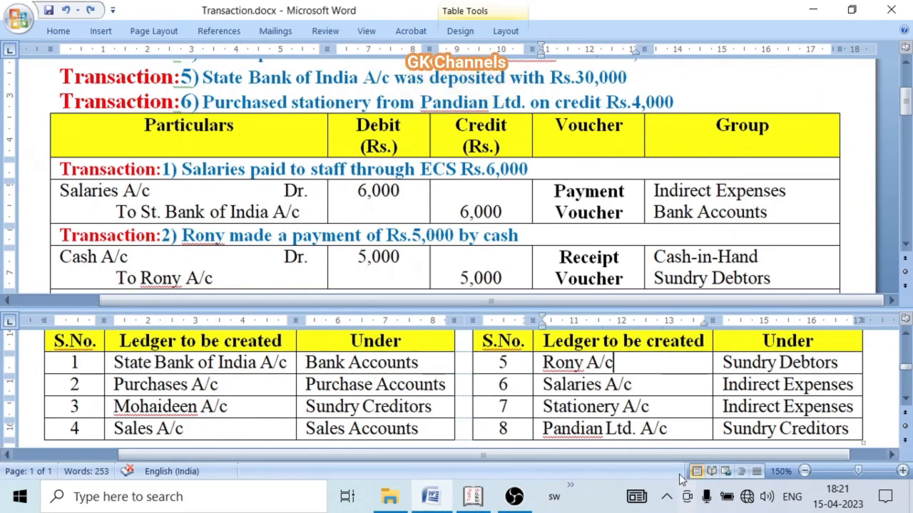
{"action": "key", "text": "alt+Tab"}
{"action": "type", "text": "Rony"}
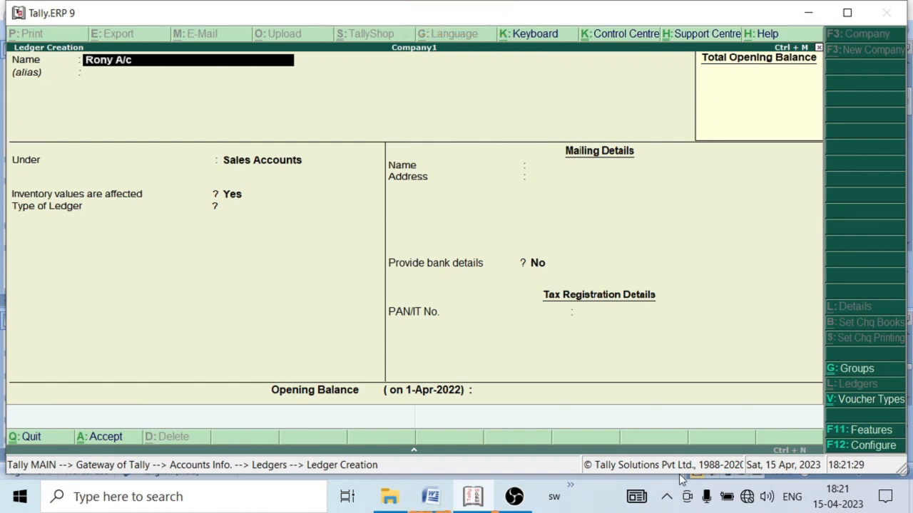
{"action": "key", "text": "Return"}
{"action": "key", "text": "Return"}
{"action": "type", "text": "Sun"}
{"action": "key", "text": "Down"}
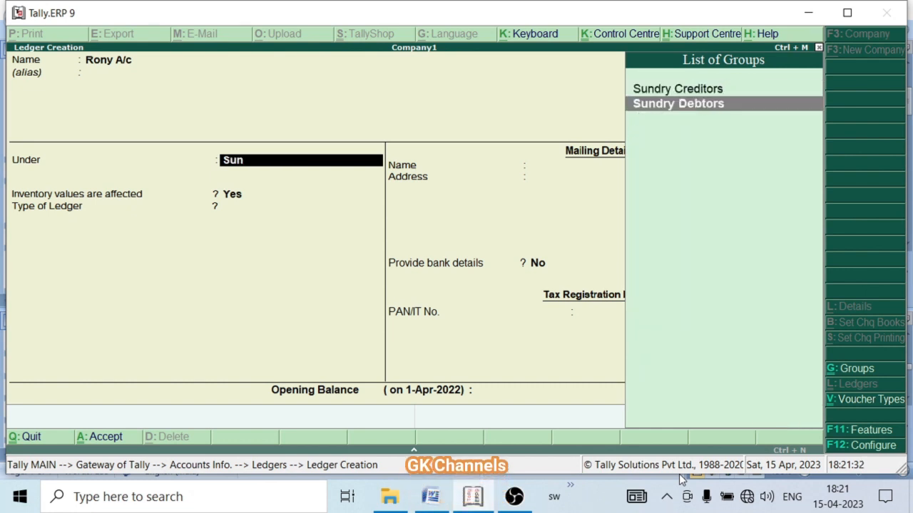
{"action": "key", "text": "Return"}
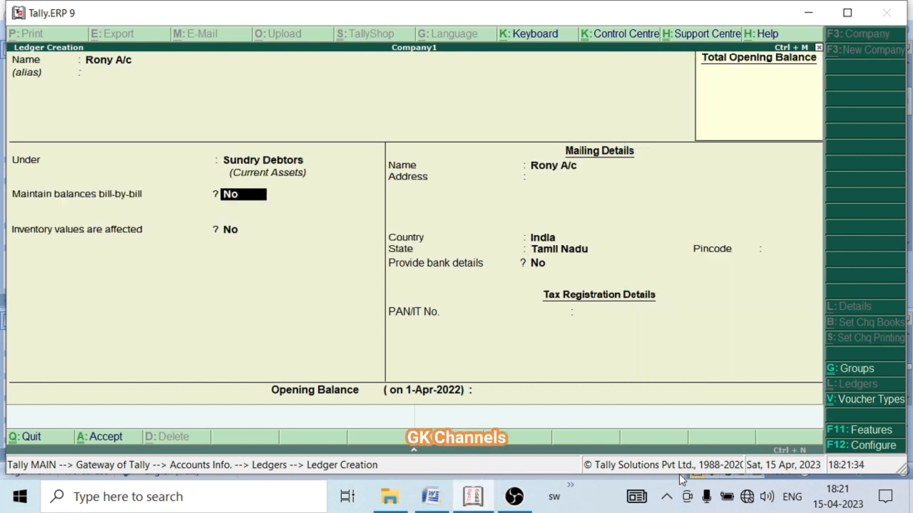
{"action": "key", "text": "ctrl+a"}
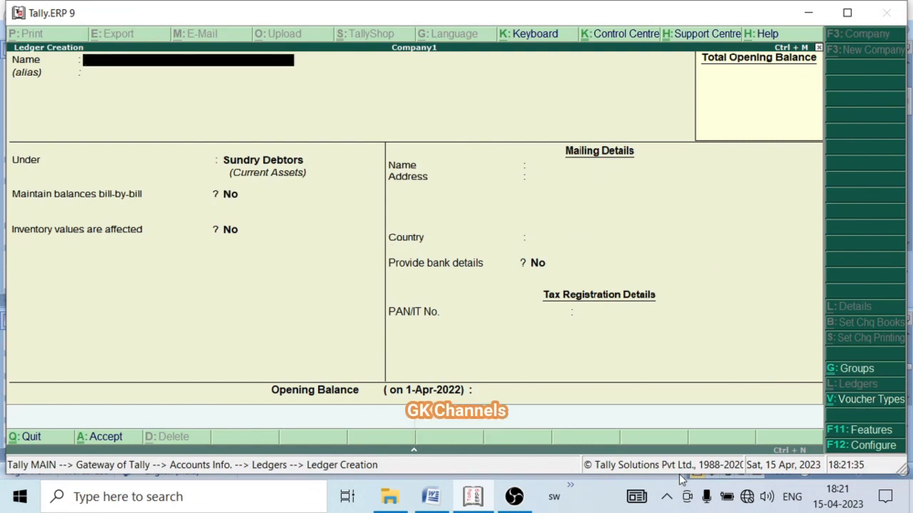
Check the sixth ledger in the Word list, then name the new Tally ledger Salaries A/c.
{"action": "key", "text": "alt+Tab"}
{"action": "left_click", "coordinate": [652, 378]}
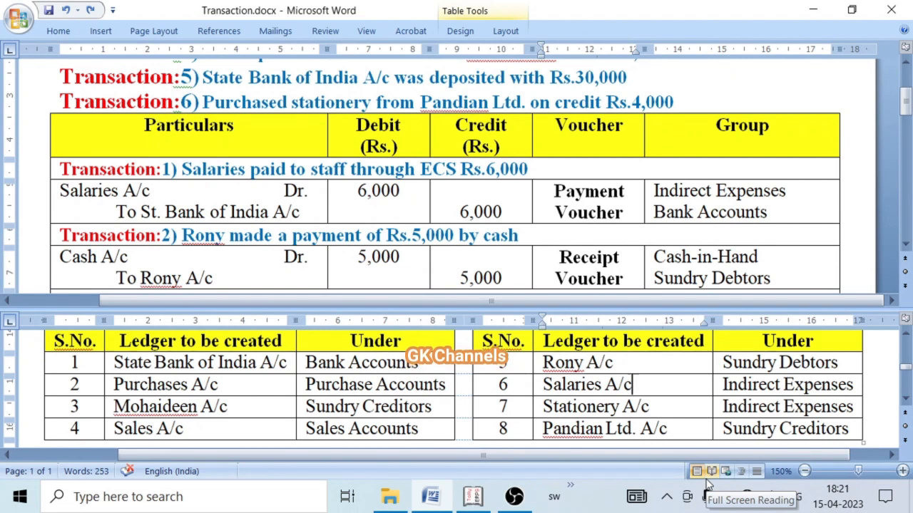
{"action": "key", "text": "alt+Tab"}
{"action": "type", "text": "Salaries A"}
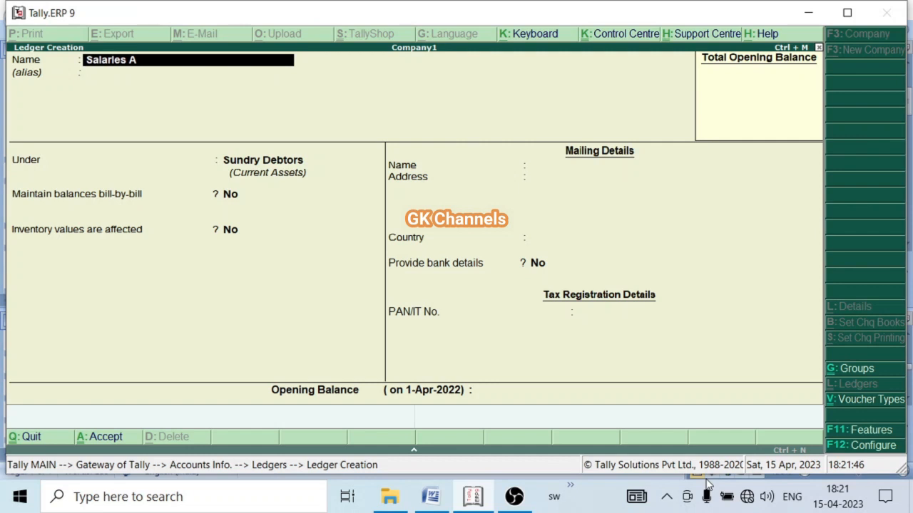
{"action": "type", "text": "/c"}
{"action": "key", "text": "Return"}
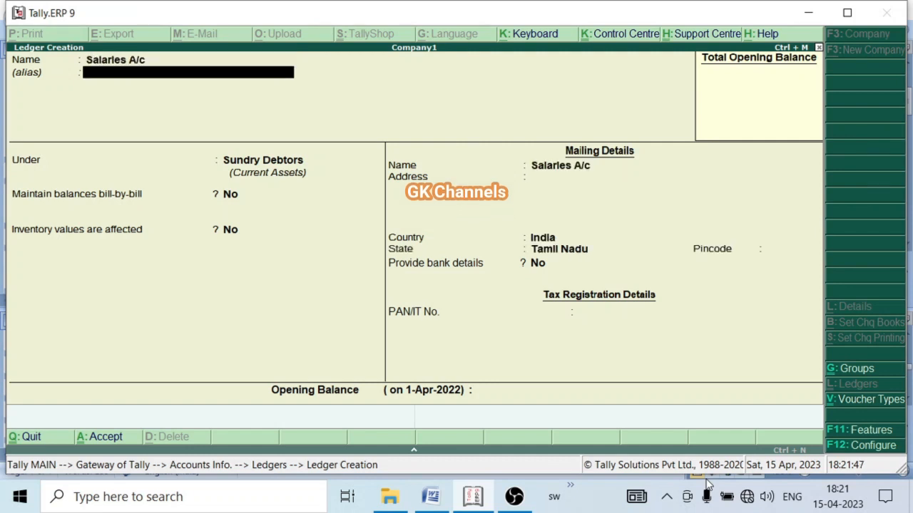
Check the Salaries A/c group in the Word list, then place the ledger under Indirect Expenses in Tally and save it.
{"action": "key", "text": "Return"}
{"action": "key", "text": "alt+Tab"}
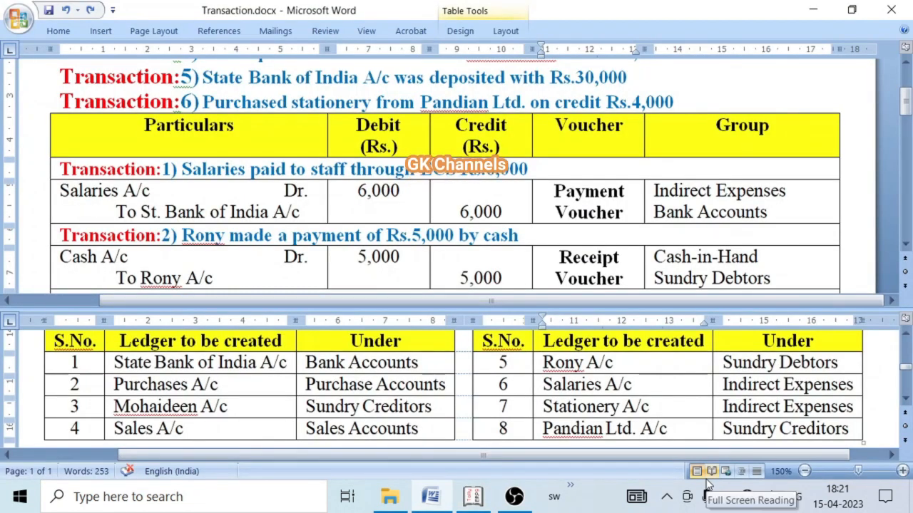
{"action": "key", "text": "alt+Tab"}
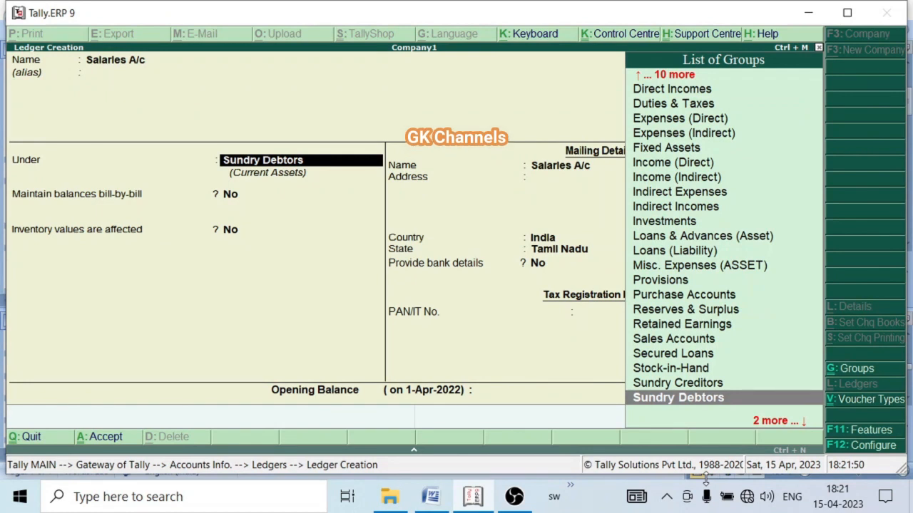
{"action": "type", "text": "Ind"}
{"action": "key", "text": "Down"}
{"action": "key", "text": "Up"}
{"action": "key", "text": "Return"}
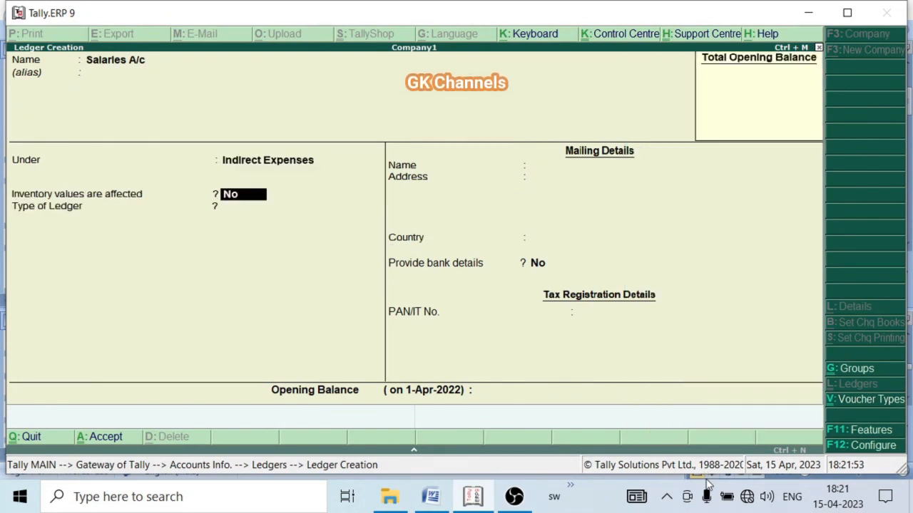
{"action": "key", "text": "BackSpace"}
{"action": "key", "text": "BackSpace"}
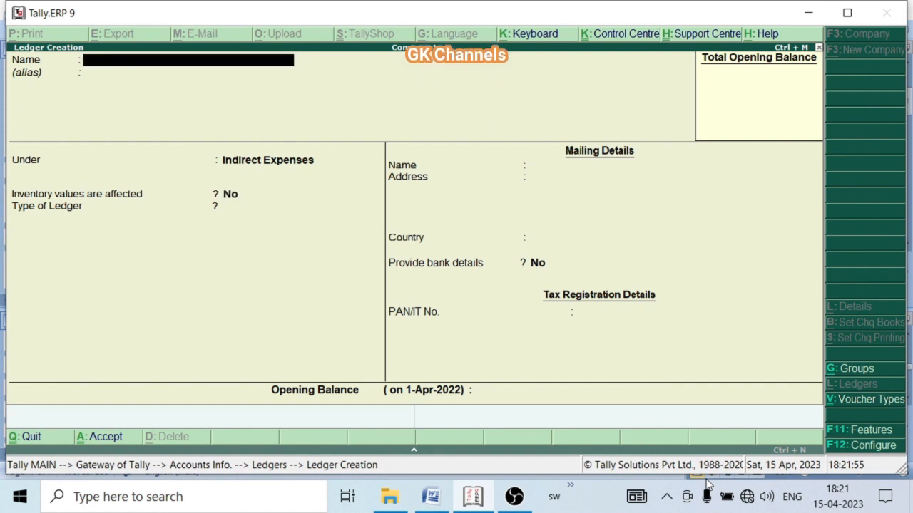
Check the seventh ledger in the Word list, then create Stationery A/c in Tally under Indirect Expenses and save it.
{"action": "key", "text": "alt+Tab"}
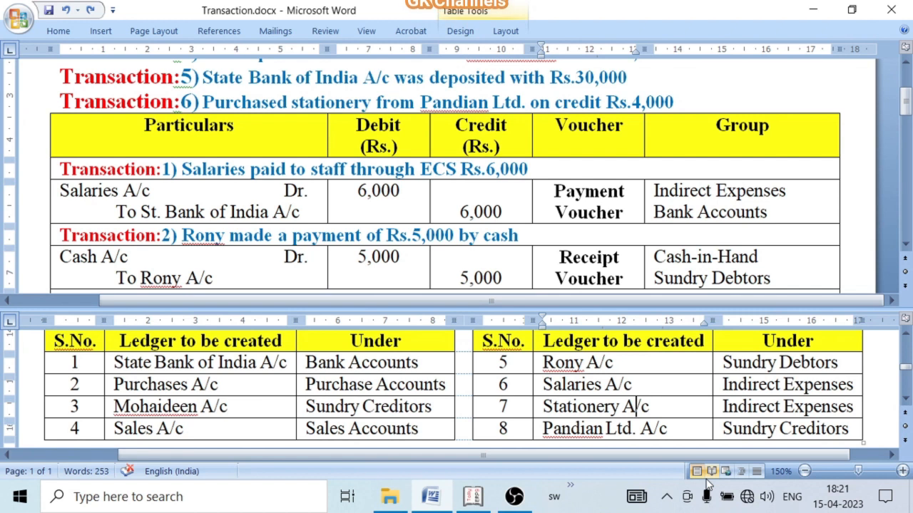
{"action": "key", "text": "alt+Tab"}
{"action": "type", "text": "Stationer"}
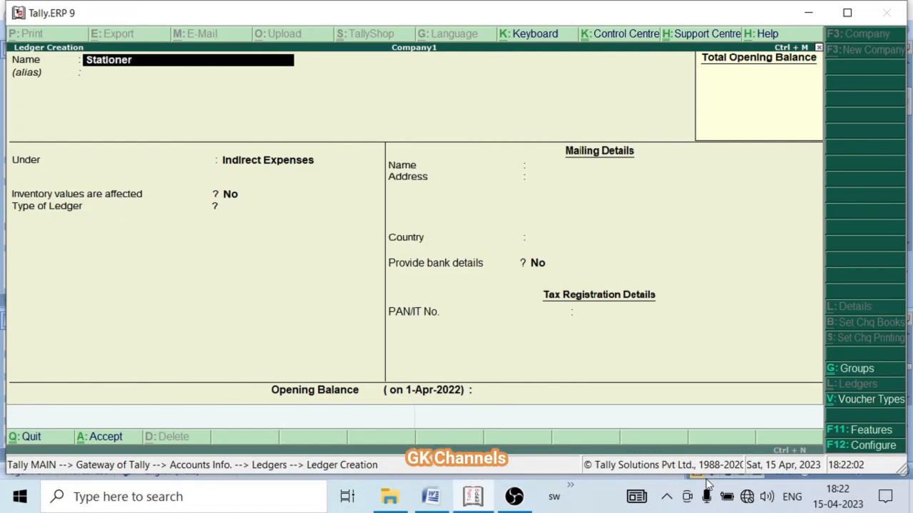
{"action": "type", "text": "y A/c"}
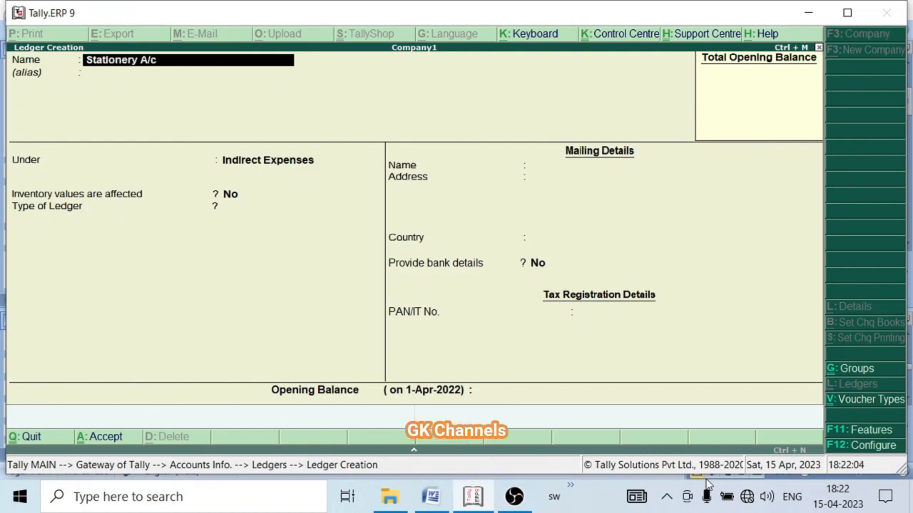
{"action": "key", "text": "Return"}
{"action": "key", "text": "Return"}
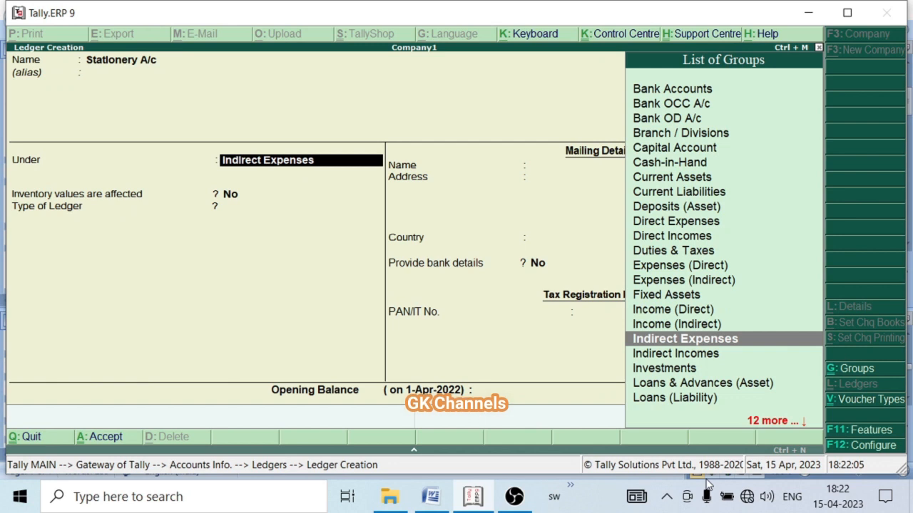
{"action": "key", "text": "Return"}
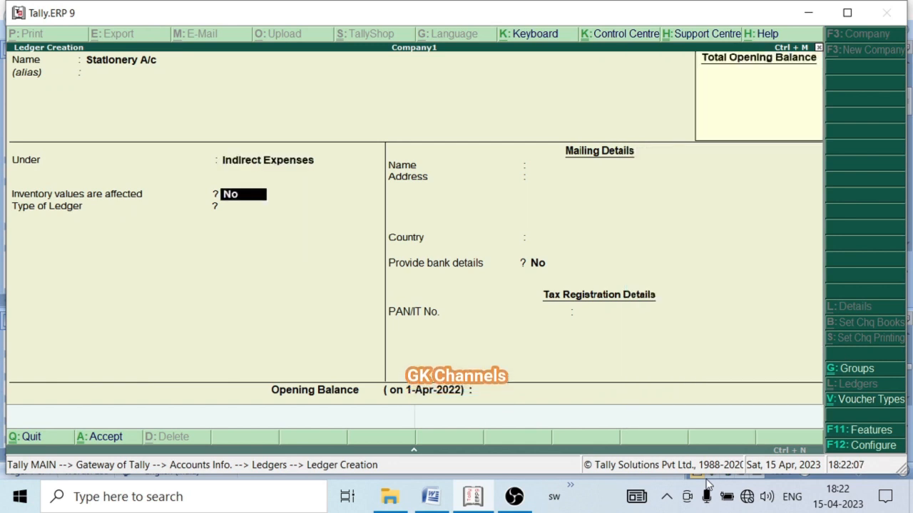
{"action": "key", "text": "ctrl+a"}
Check the eighth ledger in the Word list, then create Pandian Ltd A/c in Tally under Sundry Creditors and save it.
{"action": "key", "text": "alt+Tab"}
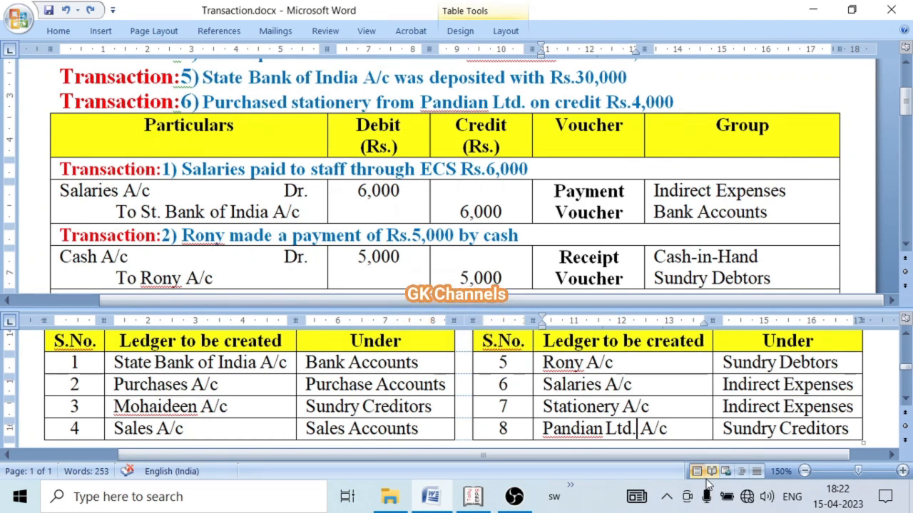
{"action": "key", "text": "alt"}
{"action": "key", "text": "alt+Tab"}
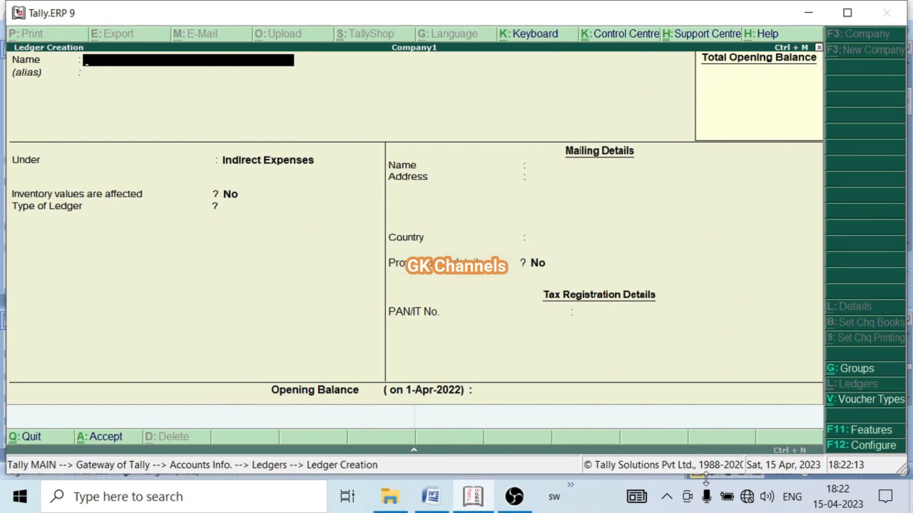
{"action": "type", "text": "Pand"}
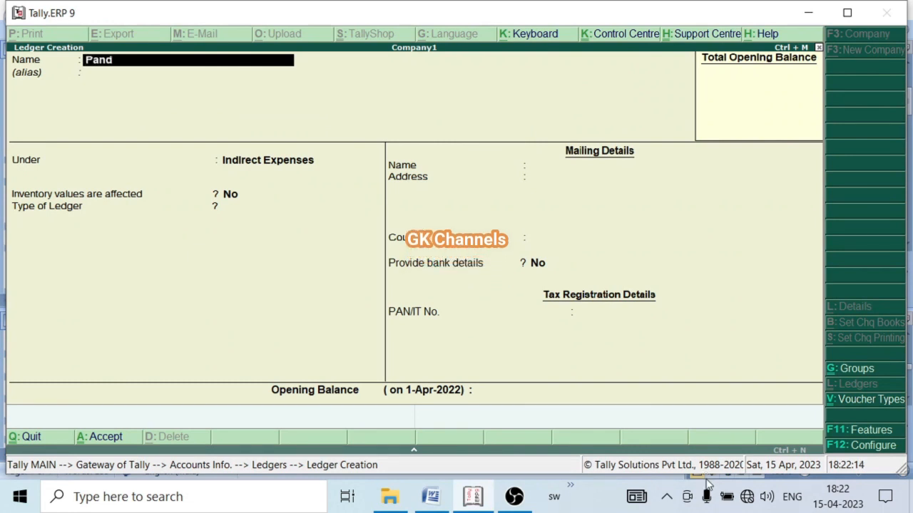
{"action": "type", "text": "ian "}
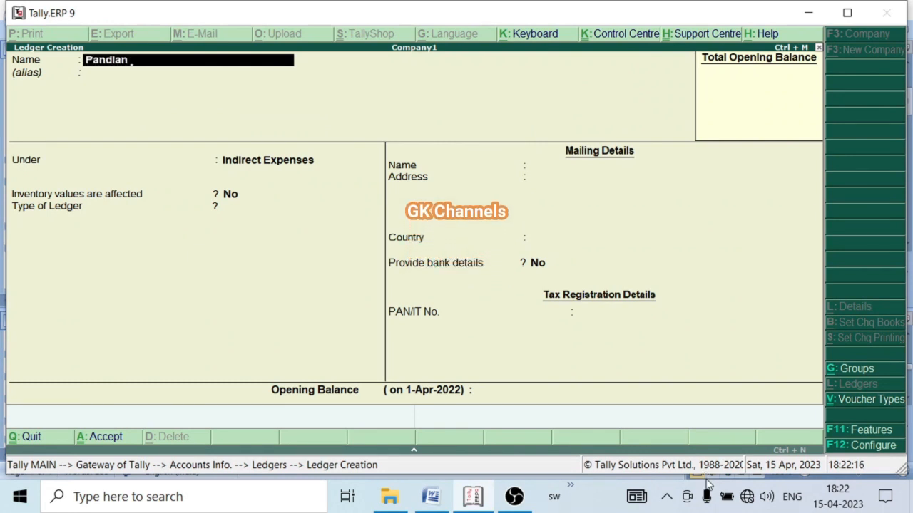
{"action": "type", "text": "Ltd"}
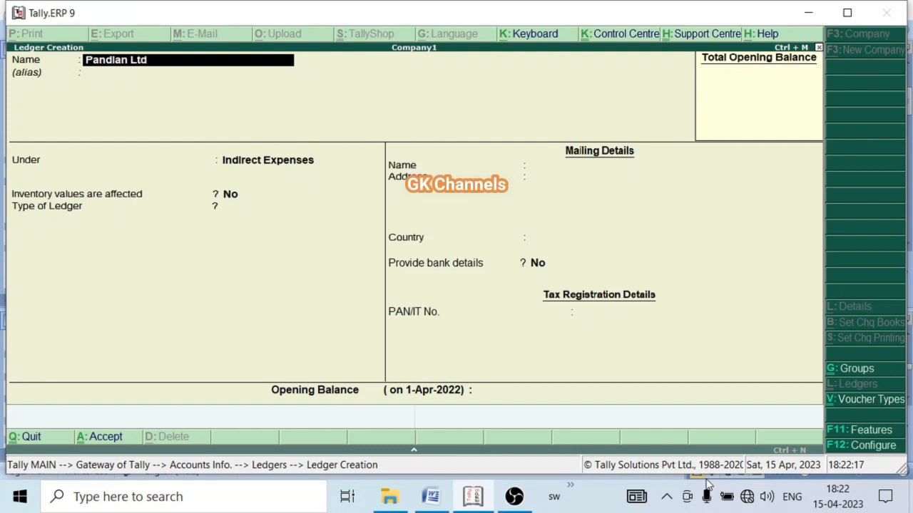
{"action": "type", "text": " A/c"}
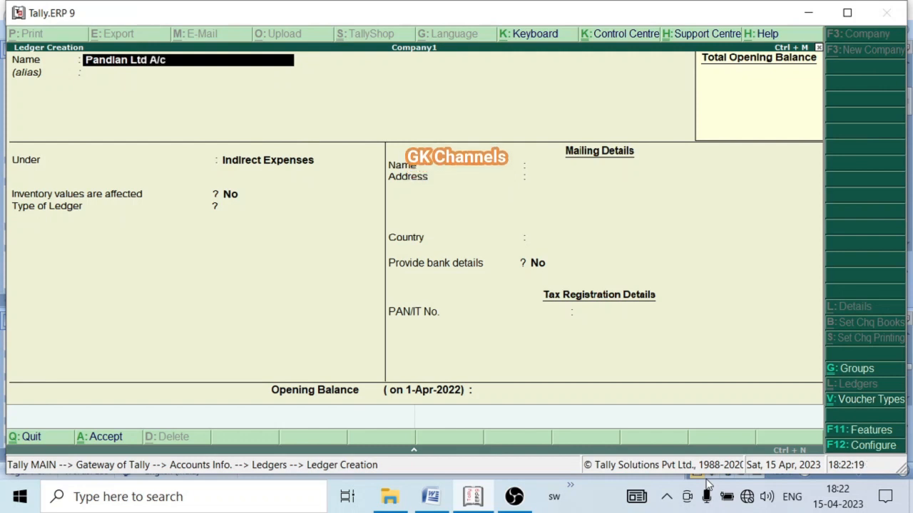
{"action": "key", "text": "Return"}
{"action": "type", "text": "S"}
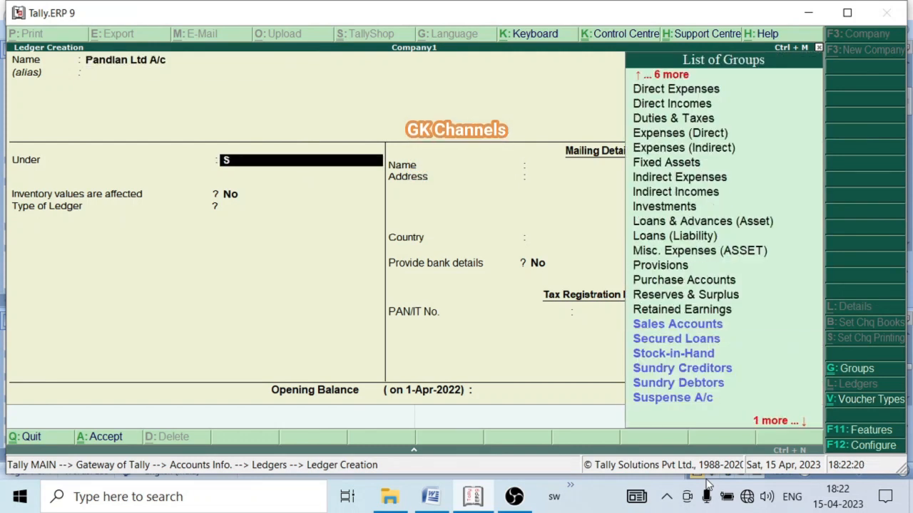
{"action": "type", "text": "und"}
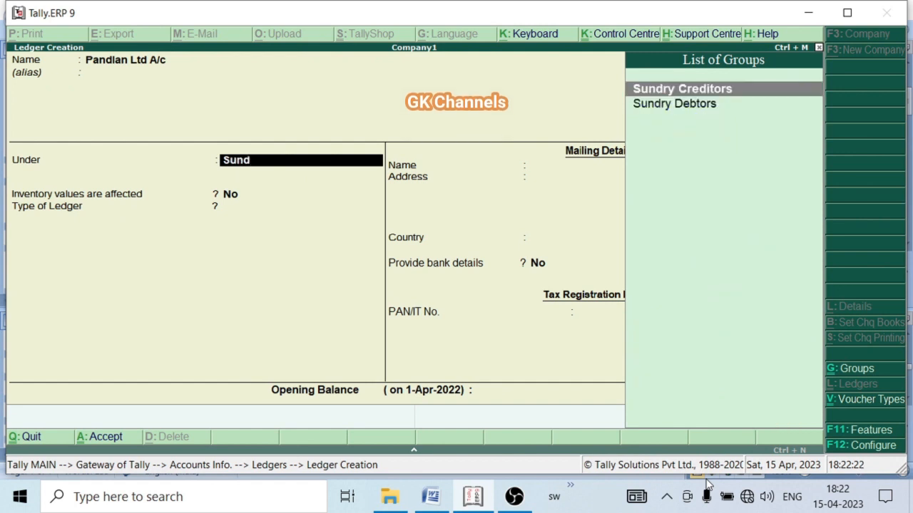
{"action": "key", "text": "Return"}
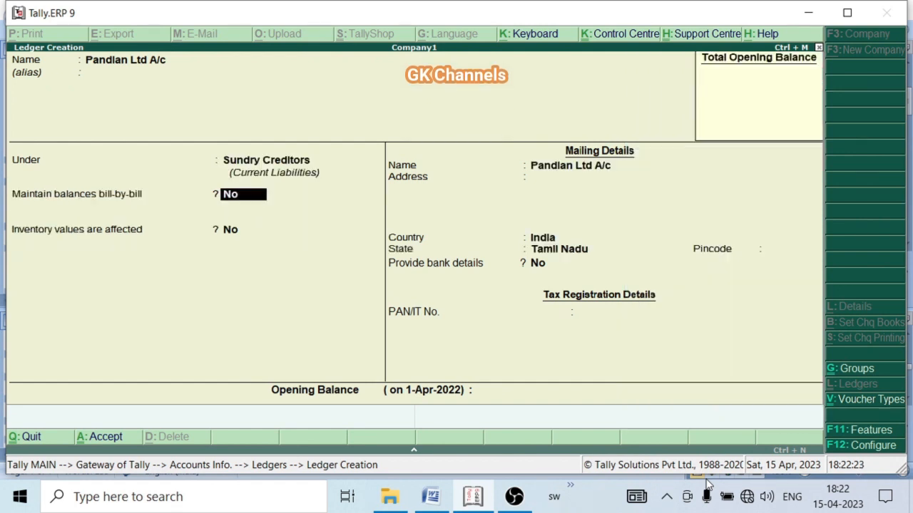
{"action": "key", "text": "Escape"}
Quit ledger creation, review the list of existing ledgers through the single-ledger Display option, and return to Accounts Info.
{"action": "key", "text": "Escape"}
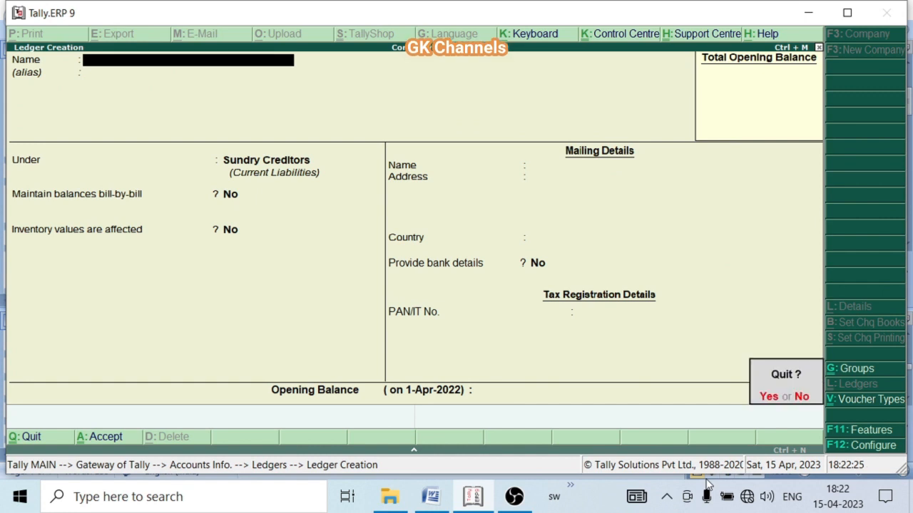
{"action": "key", "text": "Return"}
{"action": "key", "text": "Down"}
{"action": "key", "text": "Return"}
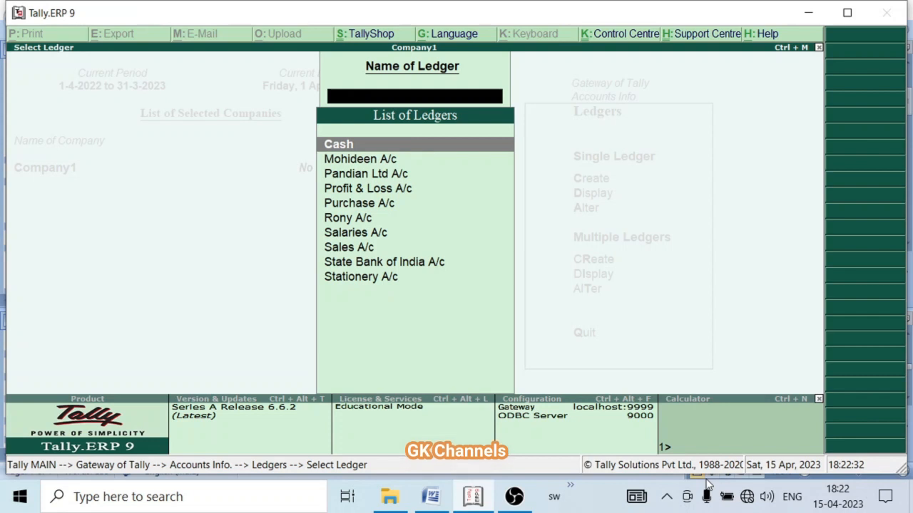
{"action": "key", "text": "Down"}
{"action": "key", "text": "Down"}
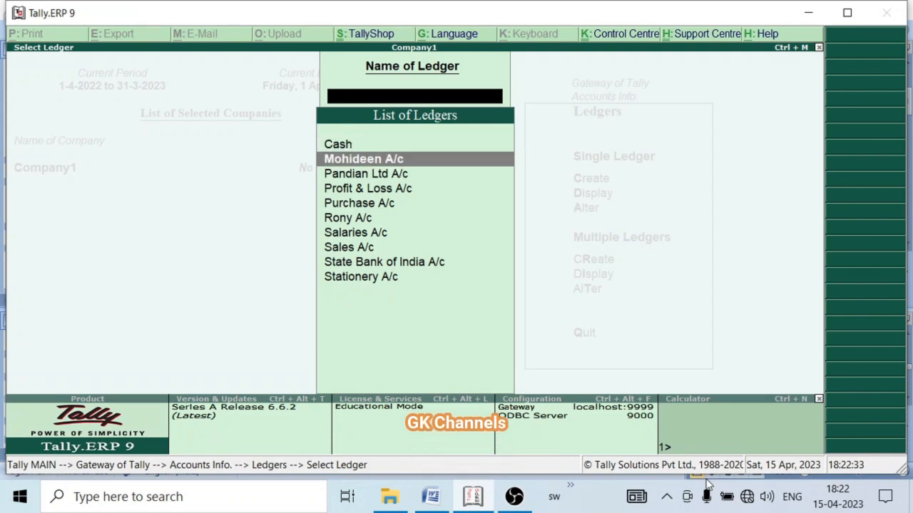
{"action": "key", "text": "Down"}
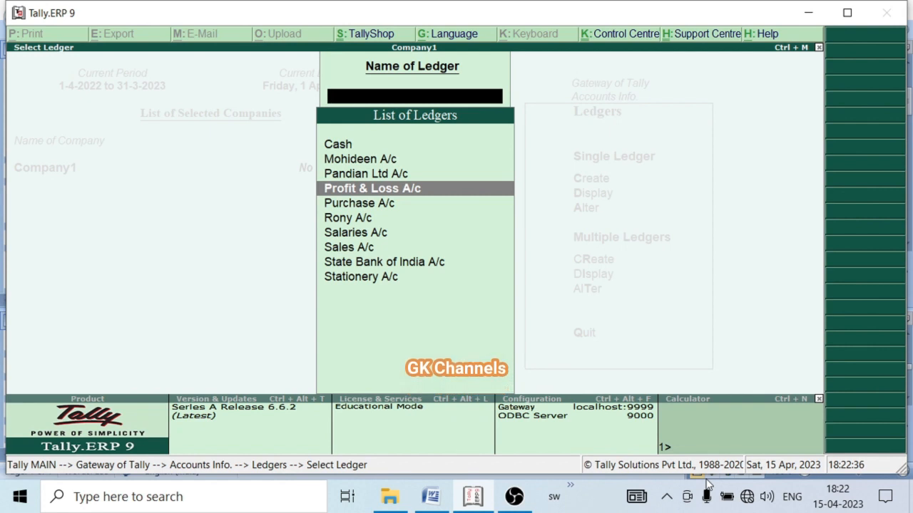
{"action": "key", "text": "Escape"}
{"action": "key", "text": "Escape"}
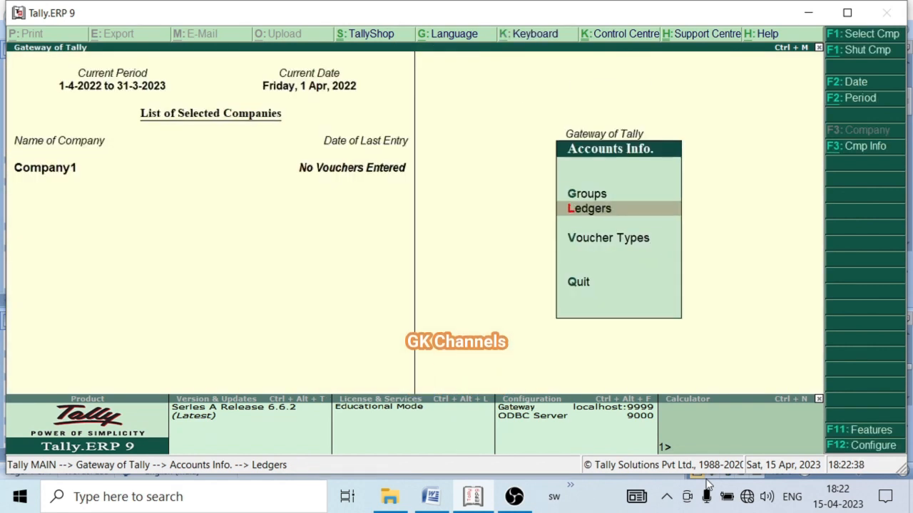
Switch to the Word document and review the six transactions and the journal entry table for the first transactions.
{"action": "key", "text": "alt+Tab"}
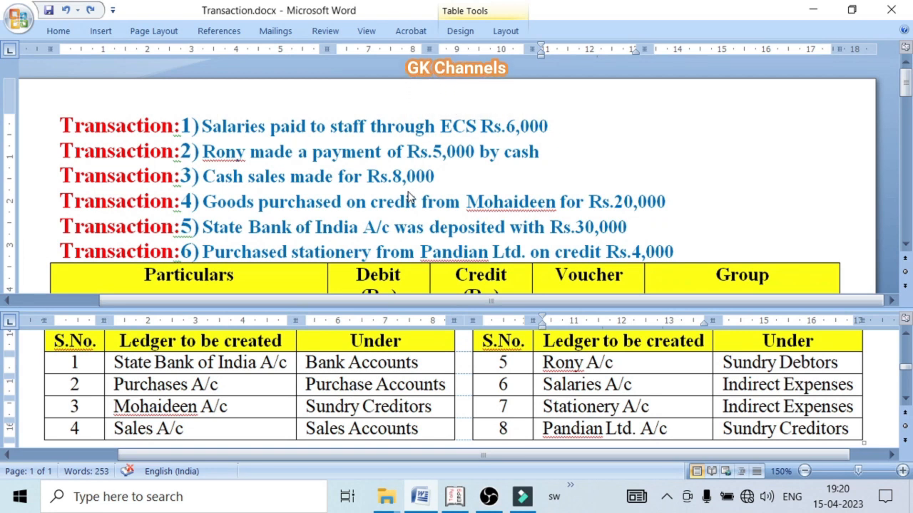
{"action": "left_click", "coordinate": [685, 245]}
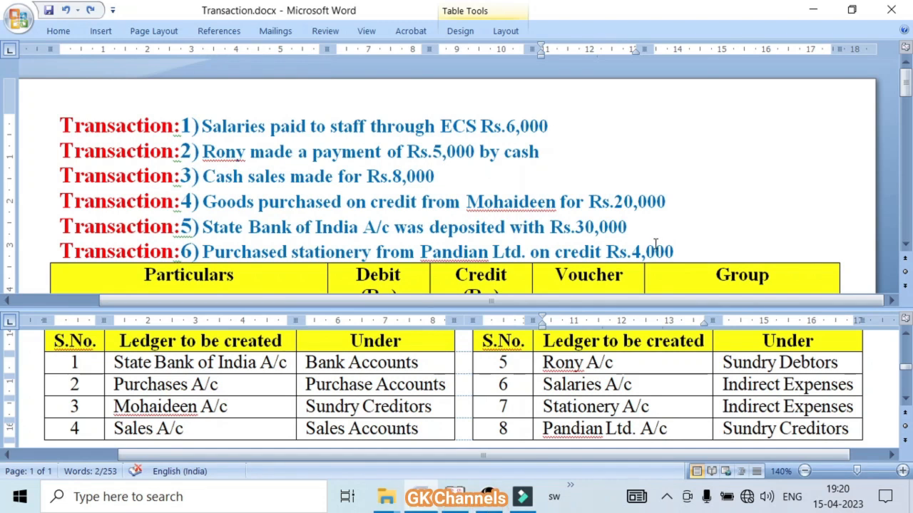
{"action": "scroll", "coordinate": [652, 243], "scroll_direction": "down", "scroll_amount": 2}
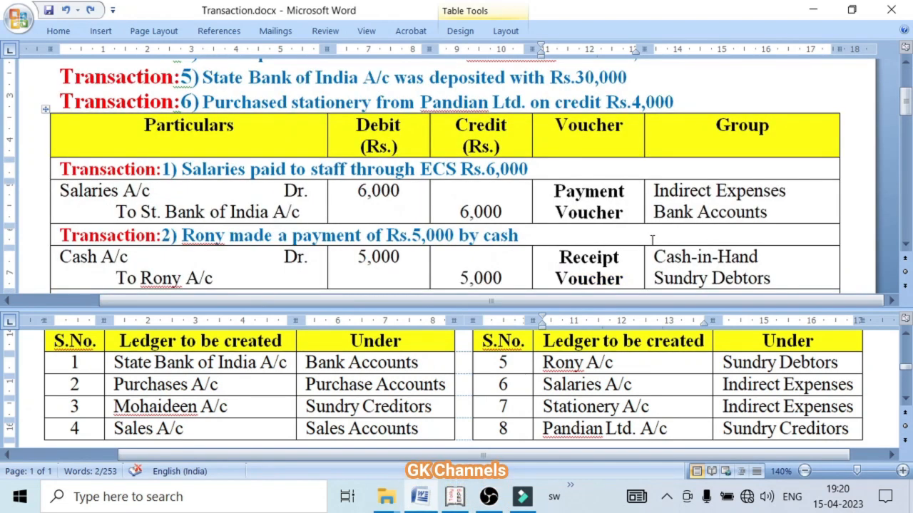
Review the journal entries and voucher types for the first three transactions in the Word document's table.
{"action": "left_click", "coordinate": [904, 246]}
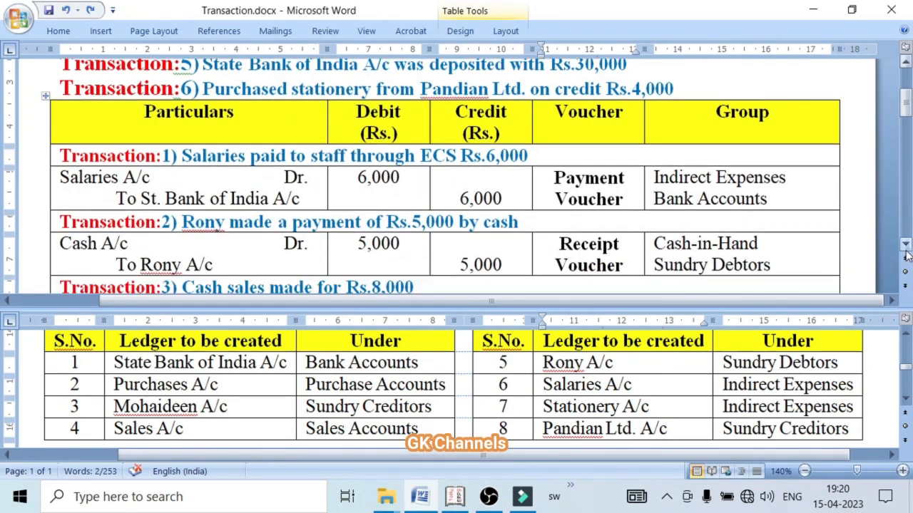
{"action": "left_click", "coordinate": [904, 246]}
{"action": "left_click", "coordinate": [905, 246]}
{"action": "left_click", "coordinate": [904, 246]}
{"action": "left_click", "coordinate": [905, 246]}
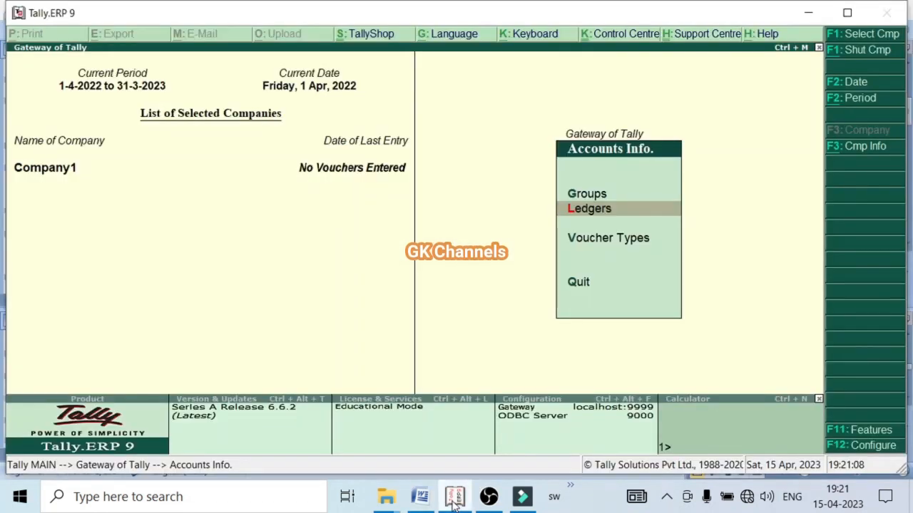
Switch to Tally, open payment voucher creation under Accounting Vouchers, and check the first transaction's voucher type in Word.
{"action": "left_click", "coordinate": [456, 497]}
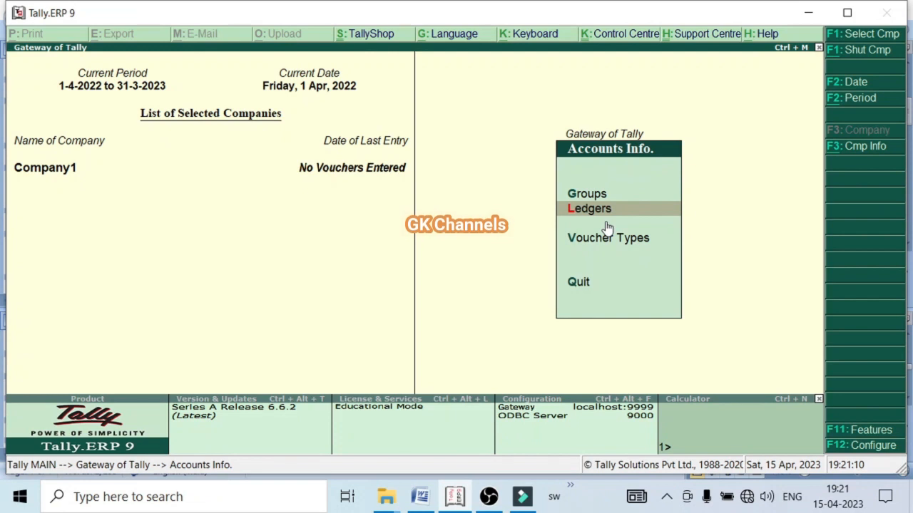
{"action": "key", "text": "Escape"}
{"action": "key", "text": "Down"}
{"action": "key", "text": "Down"}
{"action": "key", "text": "Down"}
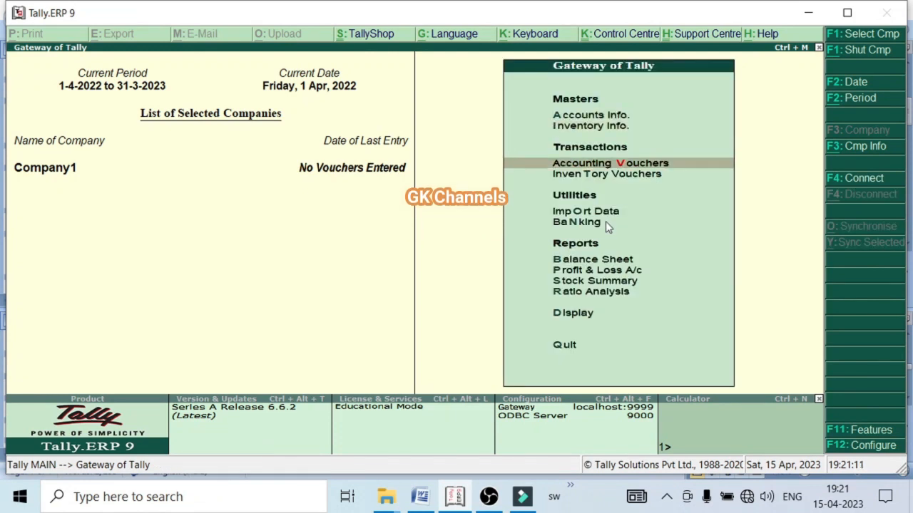
{"action": "key", "text": "Up"}
{"action": "key", "text": "Return"}
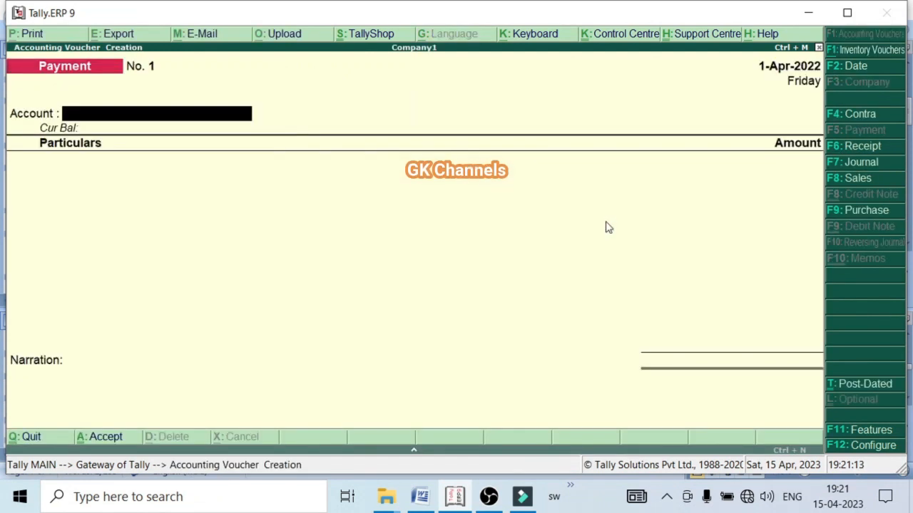
{"action": "key", "text": "alt+Tab"}
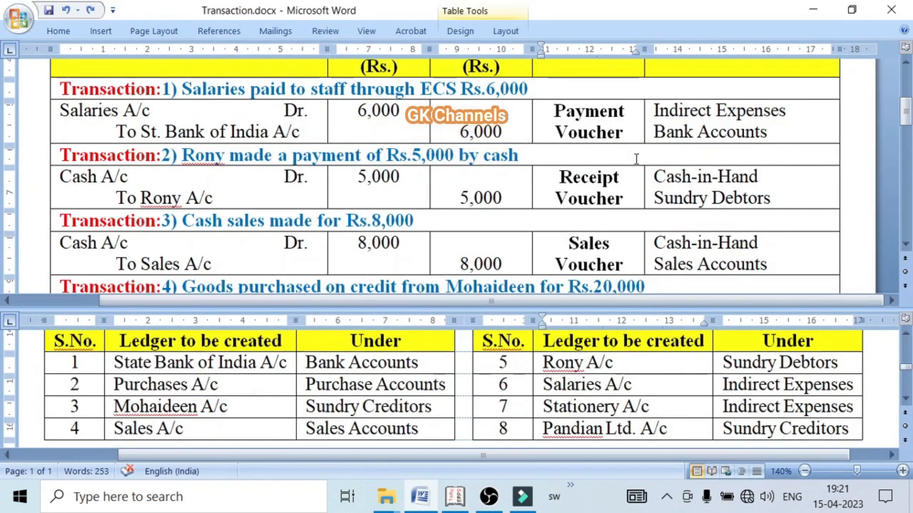
{"action": "key", "text": "alt+Tab"}
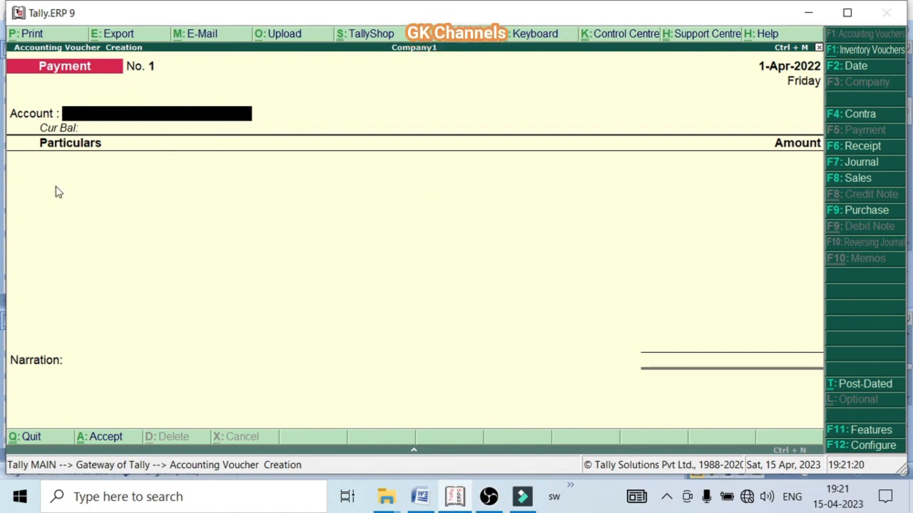
Configure payment vouchers with single entry mode set to No and Cr/Dr instead of To/By set to Yes, then reopen voucher creation.
{"action": "left_click", "coordinate": [871, 448]}
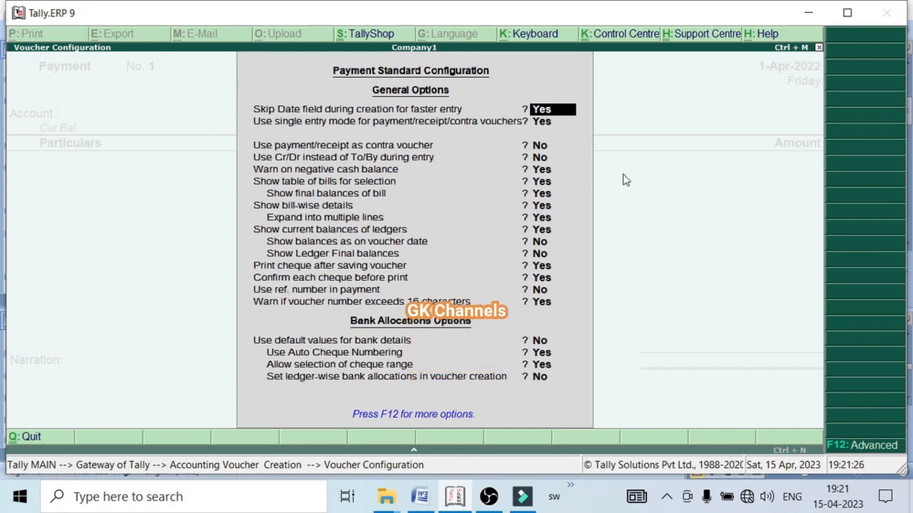
{"action": "key", "text": "Return"}
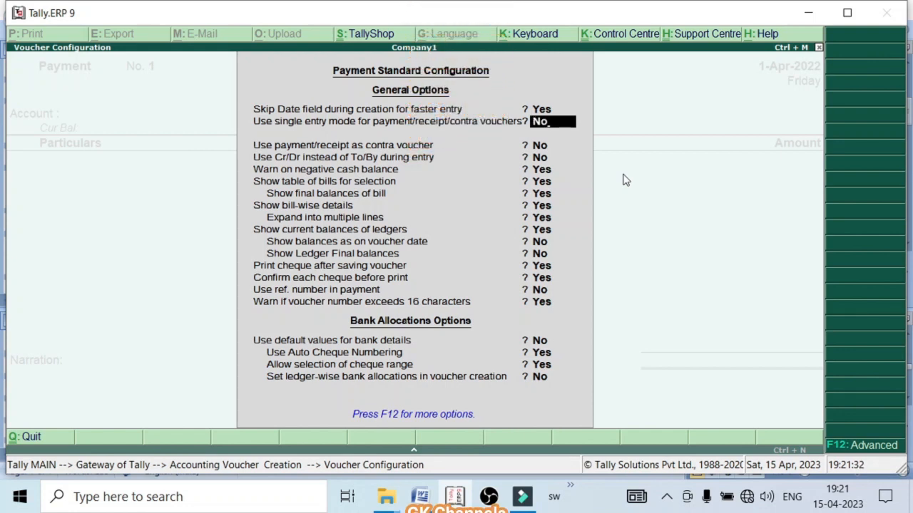
{"action": "key", "text": "Return"}
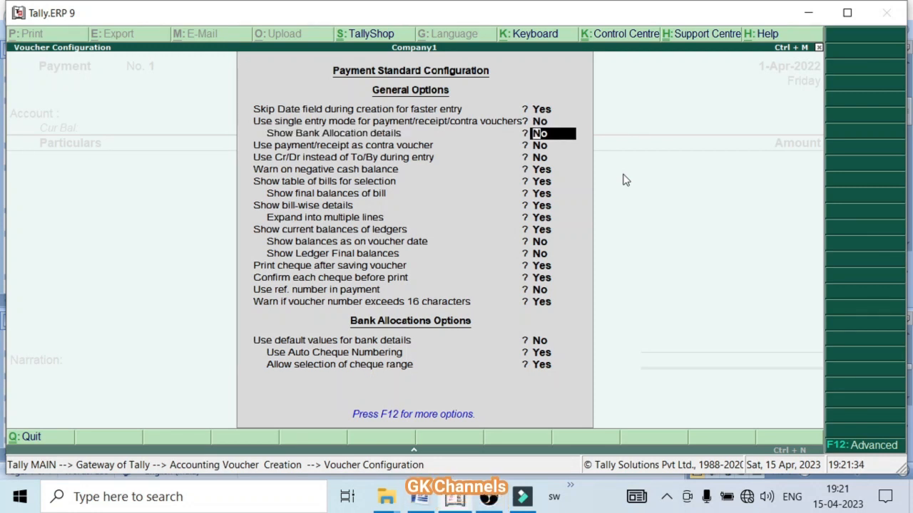
{"action": "key", "text": "Return"}
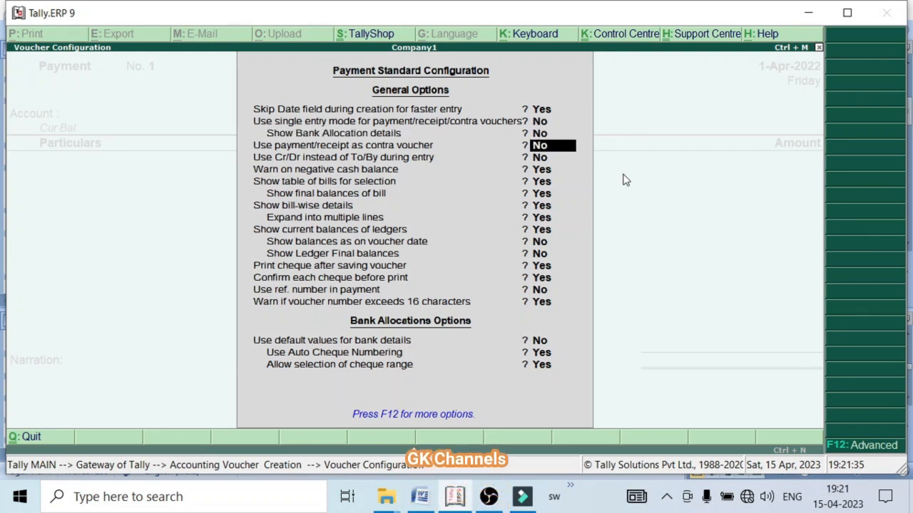
{"action": "key", "text": "Return"}
{"action": "type", "text": "y"}
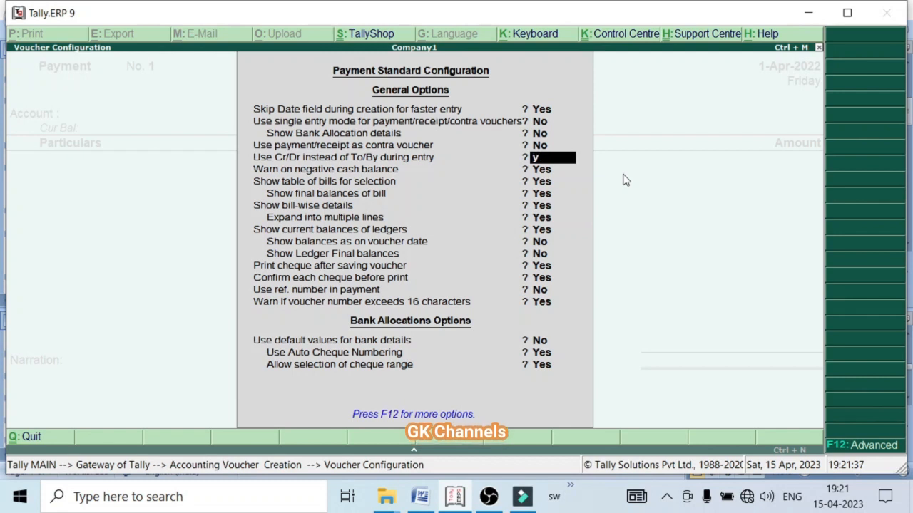
{"action": "key", "text": "ctrl+a"}
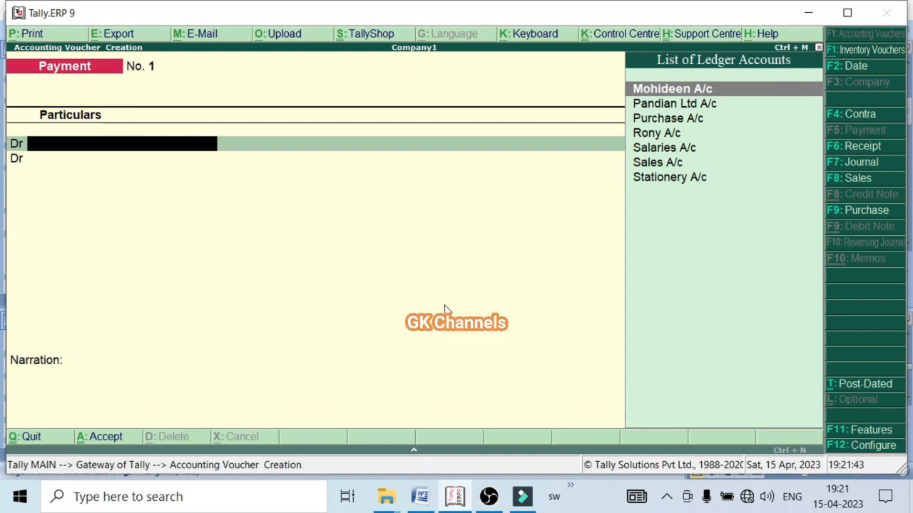
{"action": "key", "text": "Escape"}
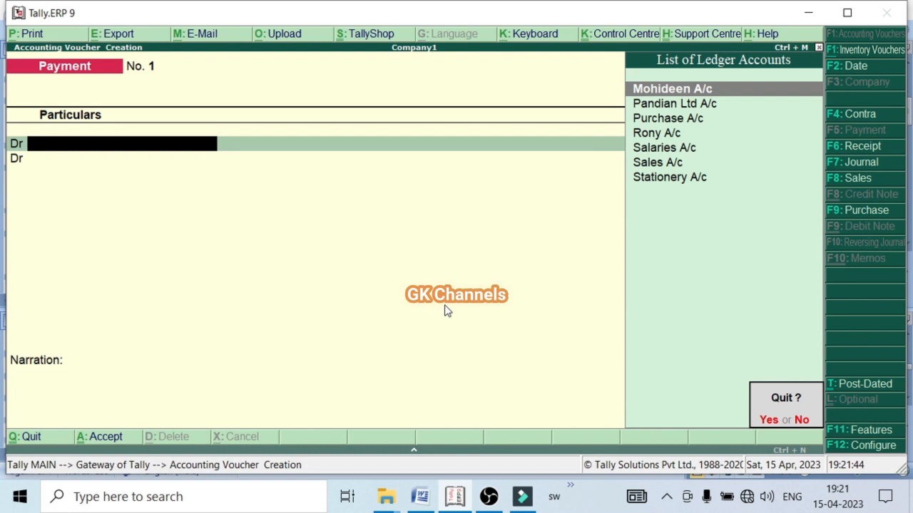
{"action": "key", "text": "y"}
{"action": "key", "text": "Return"}
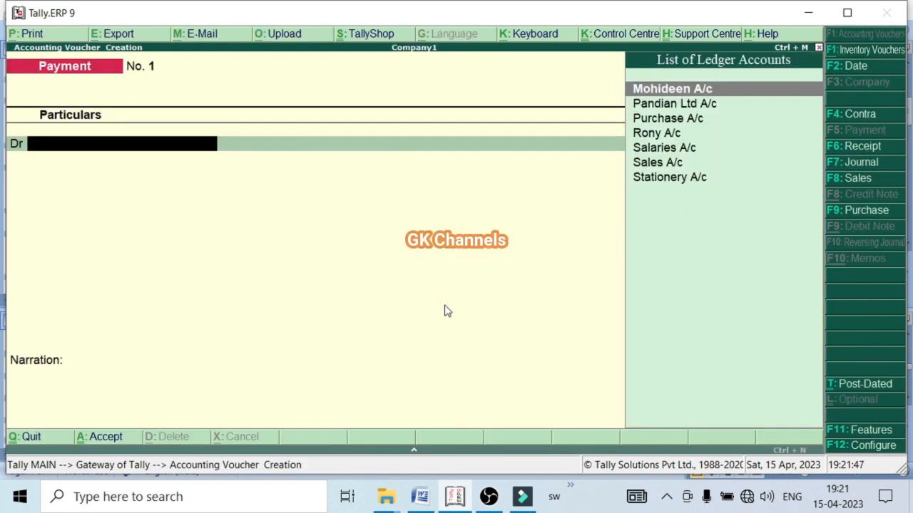
Check the first transaction in Word and debit Salaries A/c with 6000 in the payment voucher.
{"action": "key", "text": "alt+Tab"}
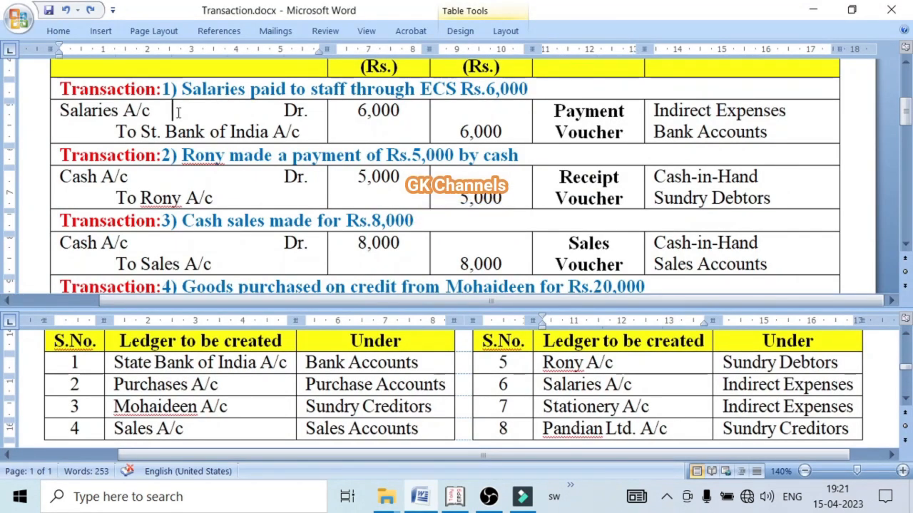
{"action": "key", "text": "alt+Tab"}
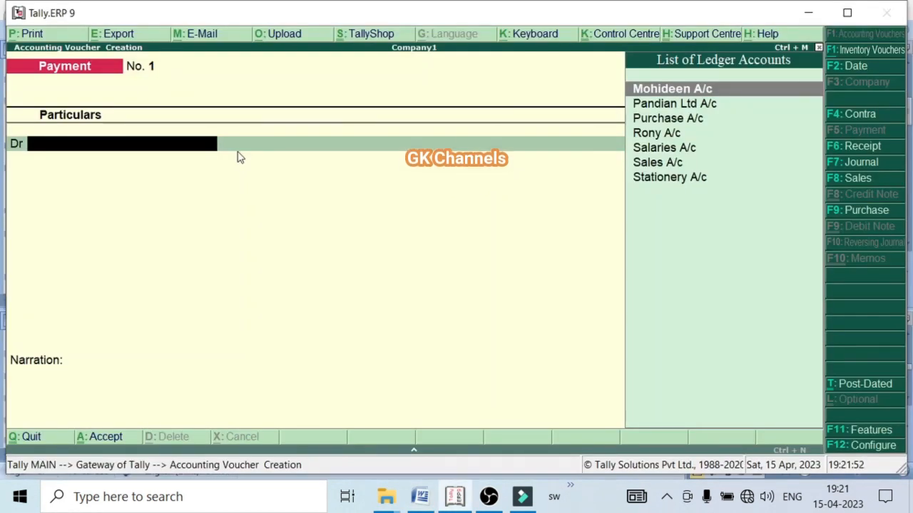
{"action": "key", "text": "Down"}
{"action": "key", "text": "Down"}
{"action": "key", "text": "Down"}
{"action": "key", "text": "Down"}
{"action": "key", "text": "Return"}
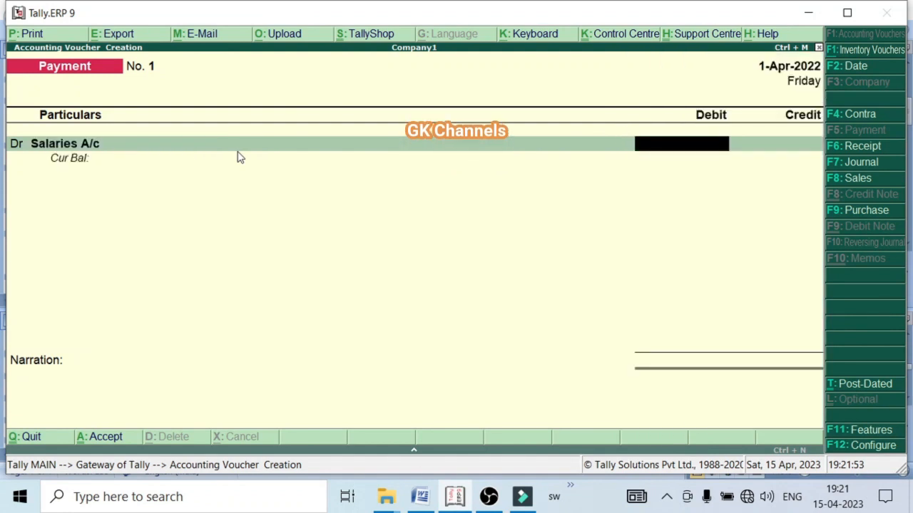
{"action": "key", "text": "alt+Tab"}
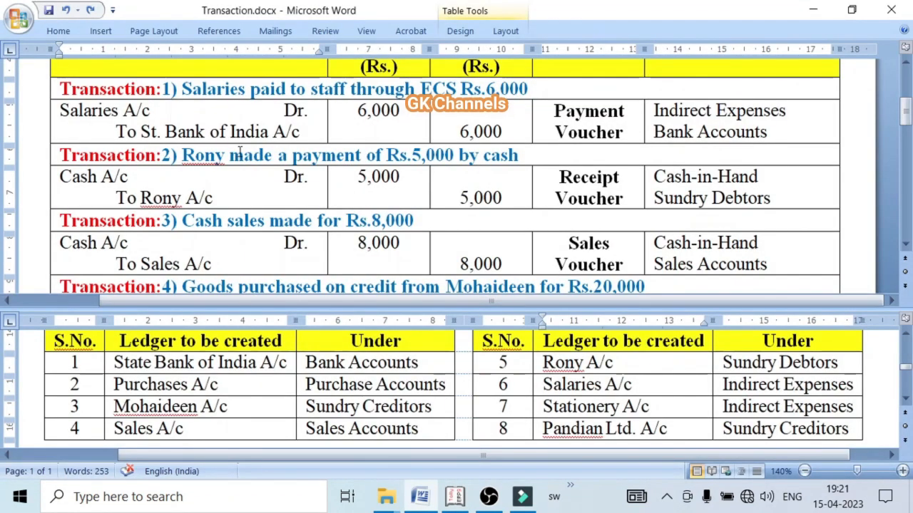
{"action": "key", "text": "alt+Tab"}
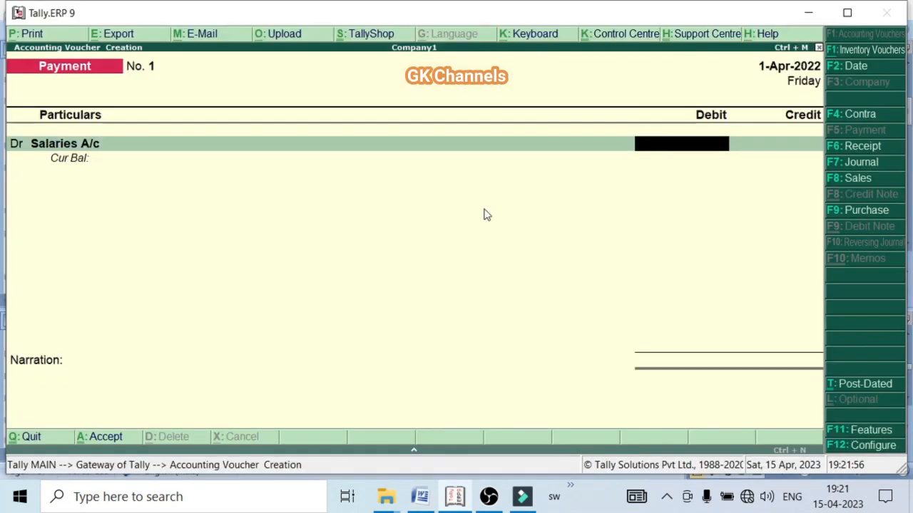
{"action": "type", "text": "6000"}
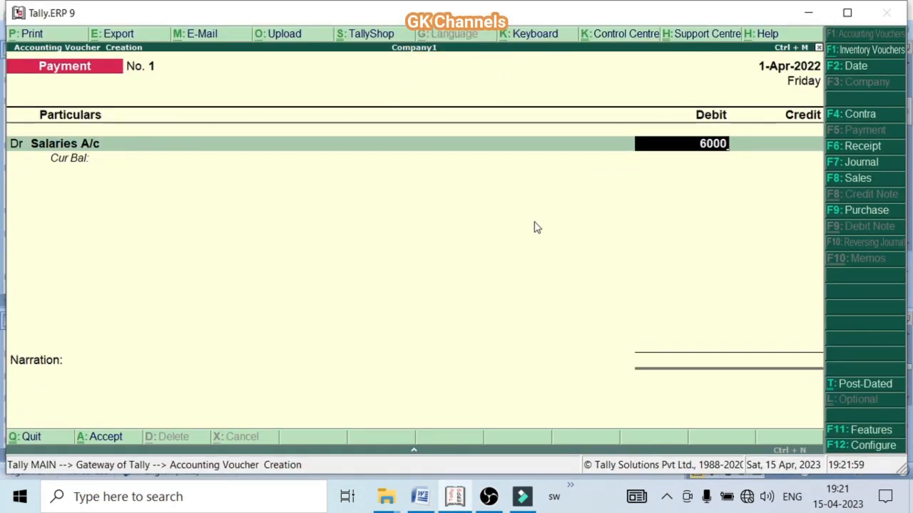
{"action": "key", "text": "Return"}
Check the credit entry in Word, credit State Bank of India A/c with 6,000.00, and save the payment voucher.
{"action": "key", "text": "alt+Tab"}
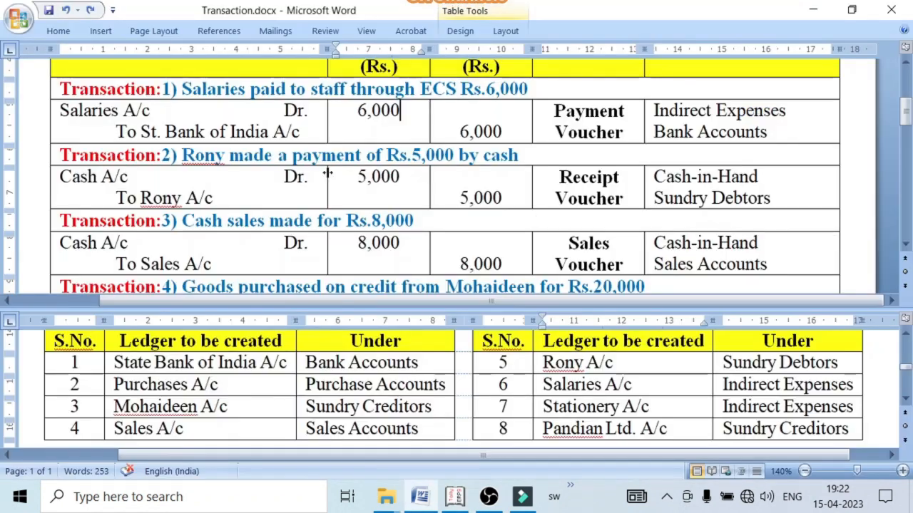
{"action": "key", "text": "alt+Tab"}
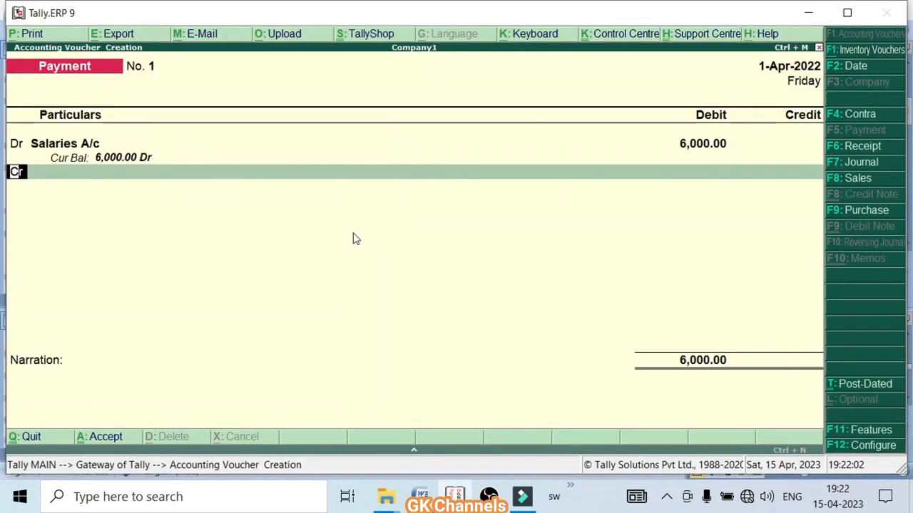
{"action": "key", "text": "Return"}
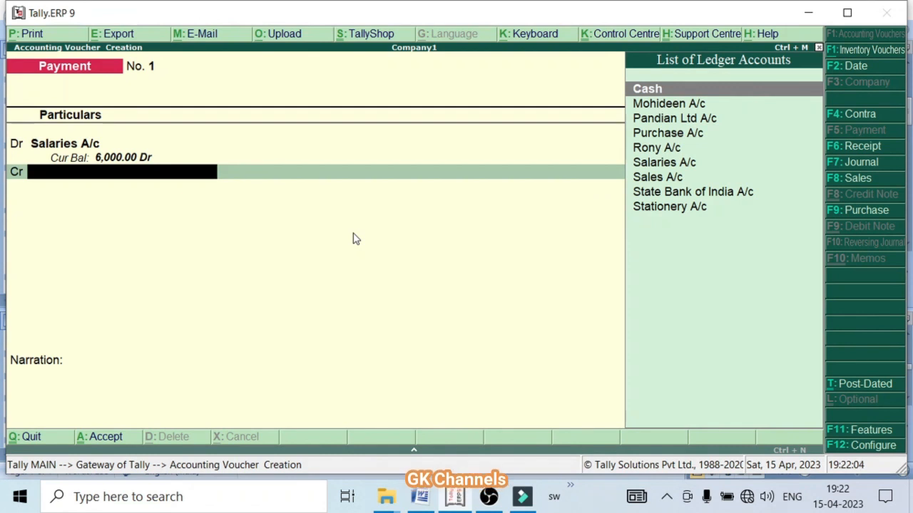
{"action": "left_click", "coordinate": [690, 197]}
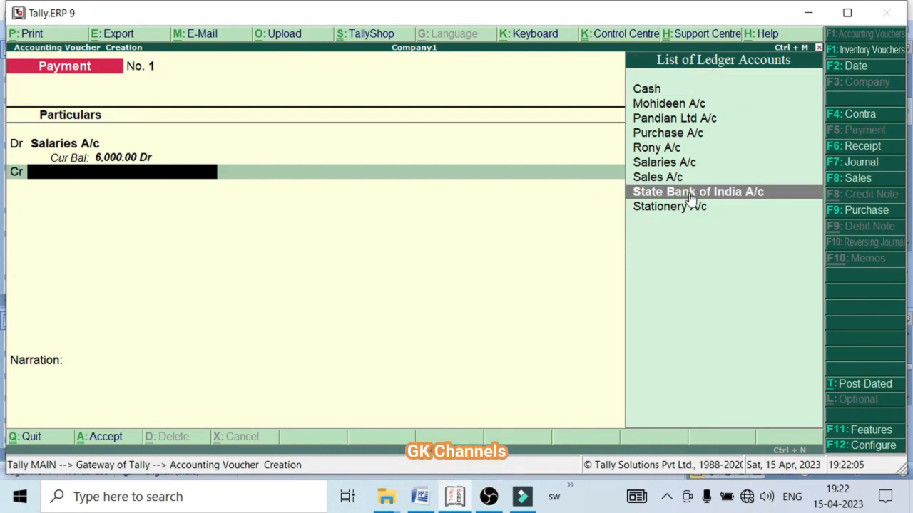
{"action": "key", "text": "Return"}
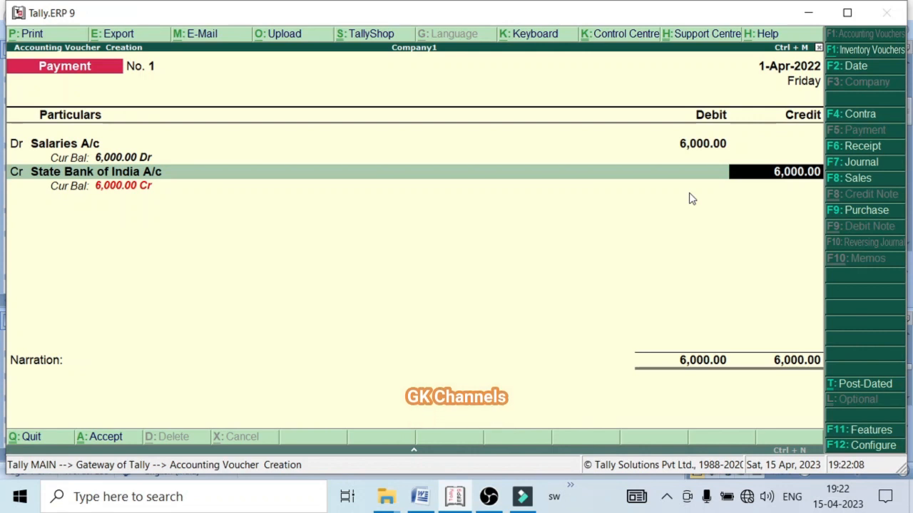
{"action": "key", "text": "ctrl+a"}
Check the second transaction's voucher type in Word, then change the voucher being created in Tally to Receipt.
{"action": "key", "text": "alt+Tab"}
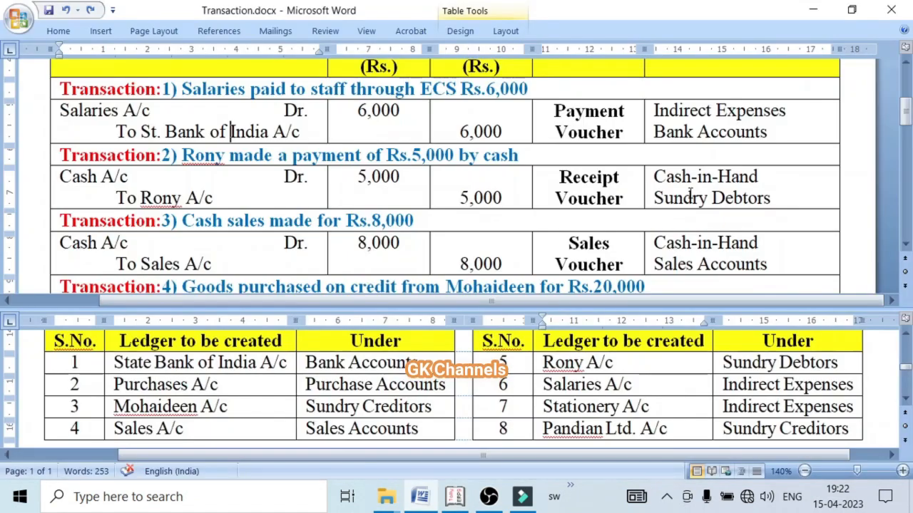
{"action": "left_click", "coordinate": [640, 196]}
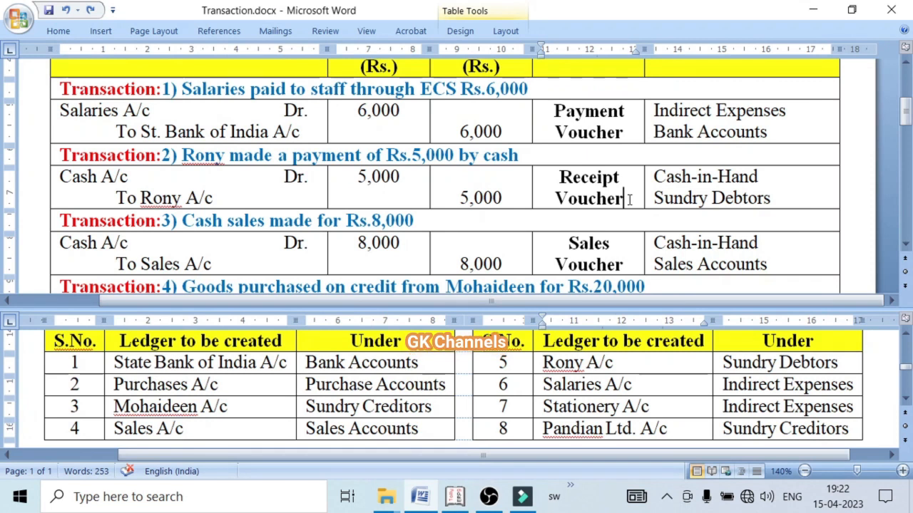
{"action": "left_click", "coordinate": [904, 246]}
{"action": "left_click", "coordinate": [904, 246]}
{"action": "left_click", "coordinate": [904, 246]}
{"action": "left_click", "coordinate": [904, 246]}
{"action": "left_click", "coordinate": [904, 246]}
{"action": "left_click", "coordinate": [904, 246]}
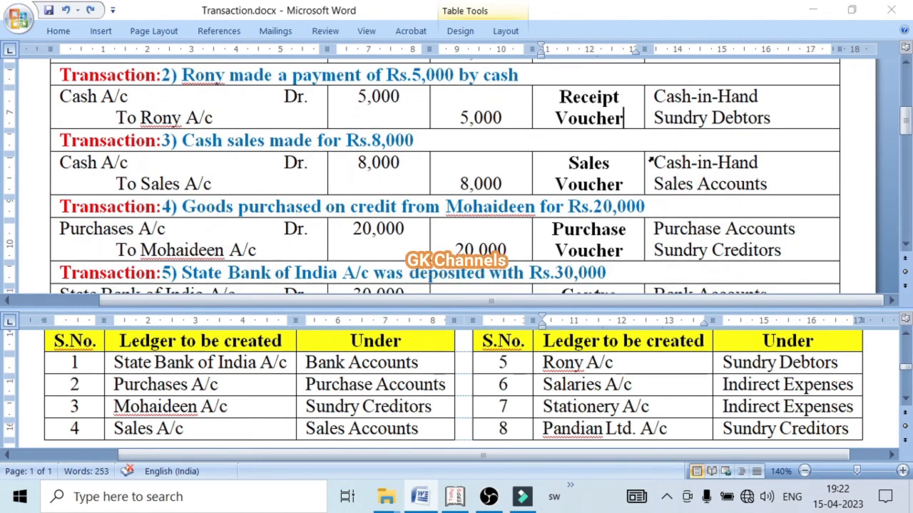
{"action": "key", "text": "alt+Tab"}
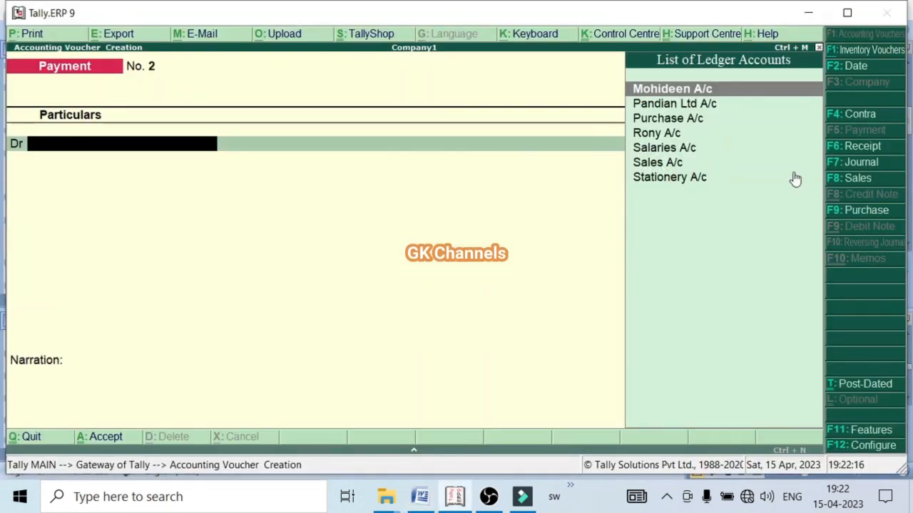
{"action": "left_click", "coordinate": [862, 145]}
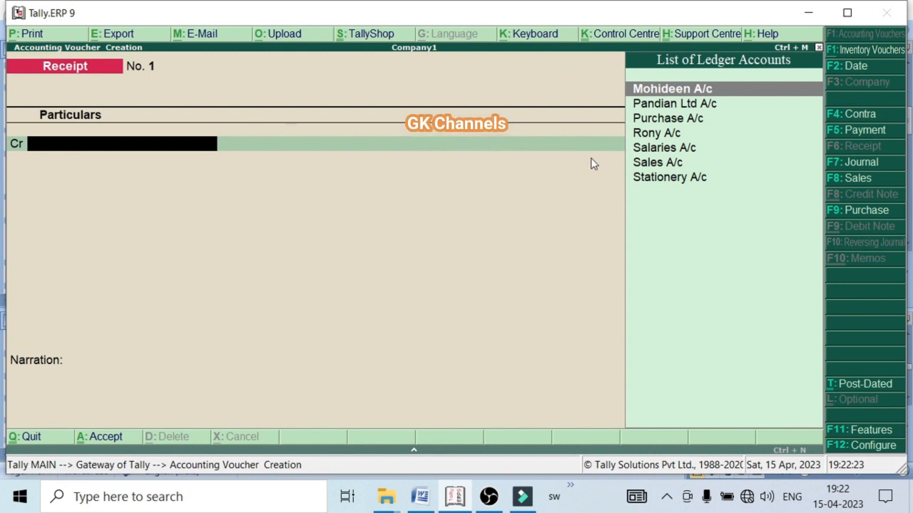
Check the second transaction's credit entry in Word and select the matching sundry debtor's ledger for the receipt voucher's Cr line.
{"action": "key", "text": "alt+Tab"}
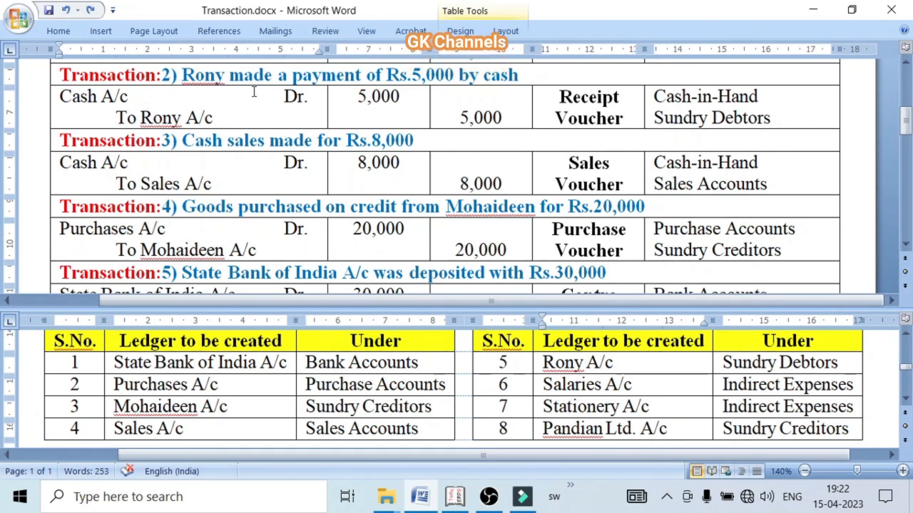
{"action": "key", "text": "alt+Tab"}
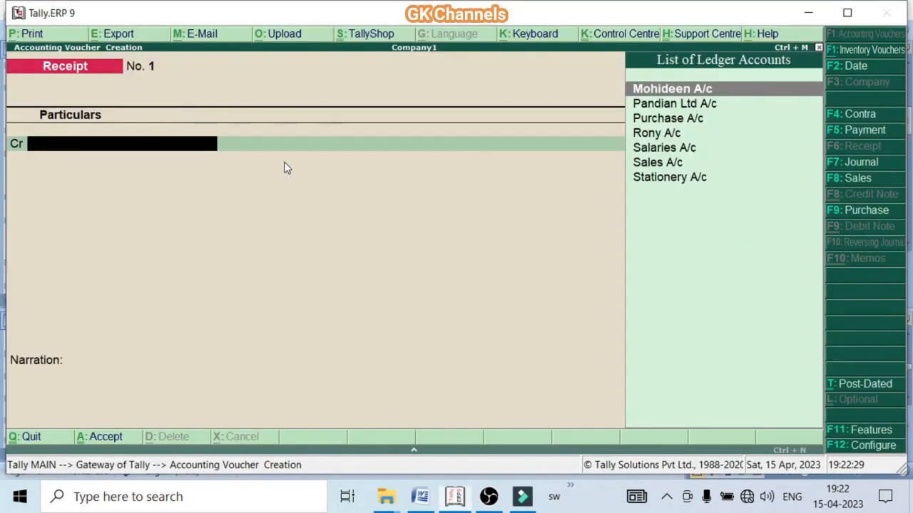
{"action": "left_click", "coordinate": [661, 139]}
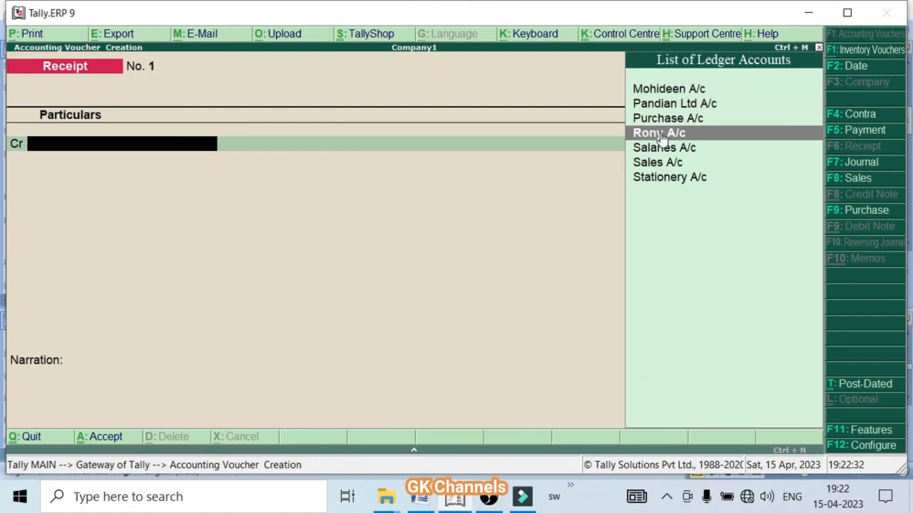
{"action": "key", "text": "Return"}
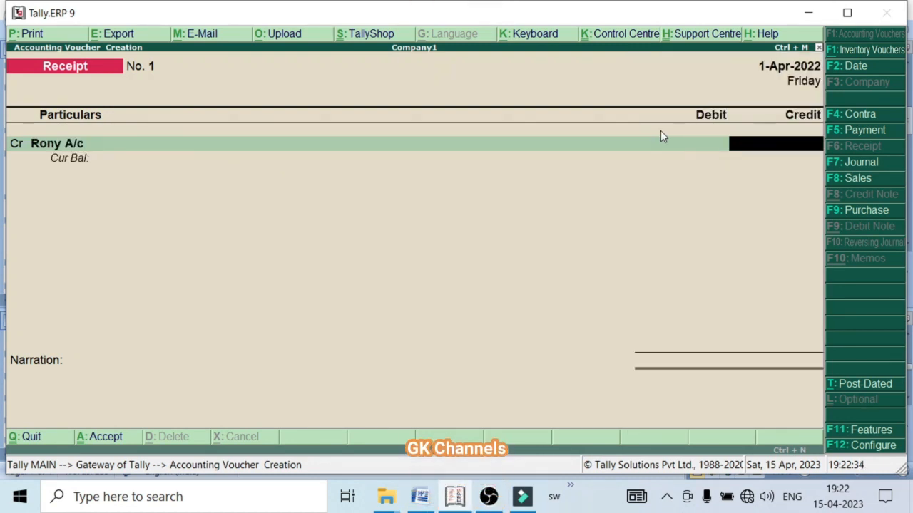
Check the second transaction's amount in Word and enter 5000 as the credit for the debtor's ledger in the receipt voucher.
{"action": "key", "text": "alt+Tab"}
{"action": "left_click", "coordinate": [424, 164]}
{"action": "left_click", "coordinate": [424, 101]}
{"action": "key", "text": "alt+Tab"}
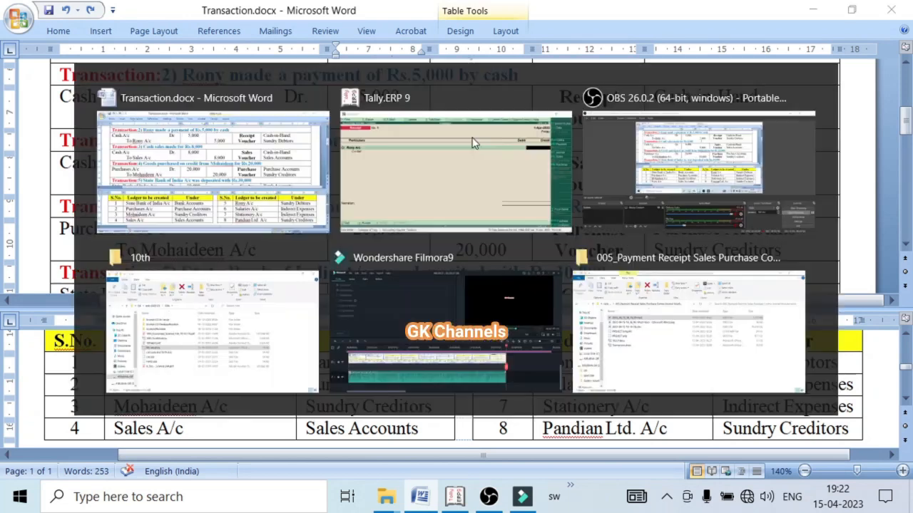
{"action": "type", "text": "6"}
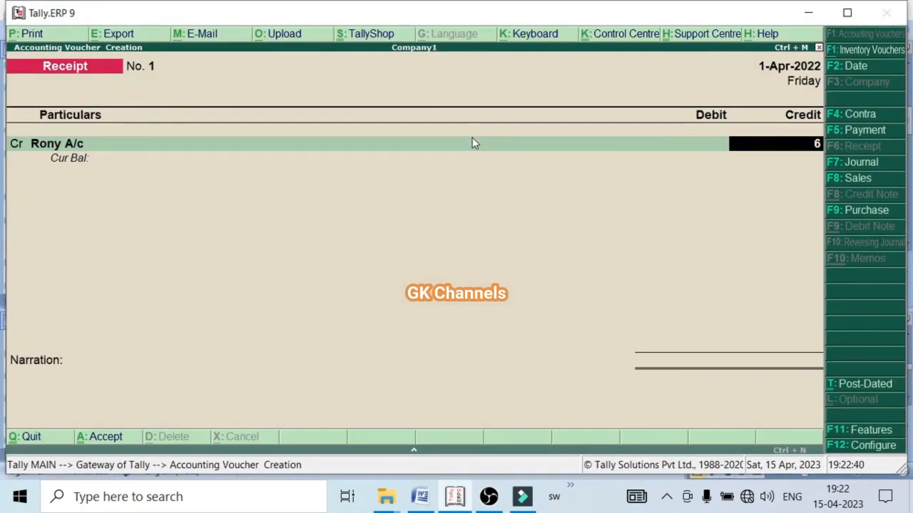
{"action": "key", "text": "BackSpace"}
{"action": "type", "text": "5000"}
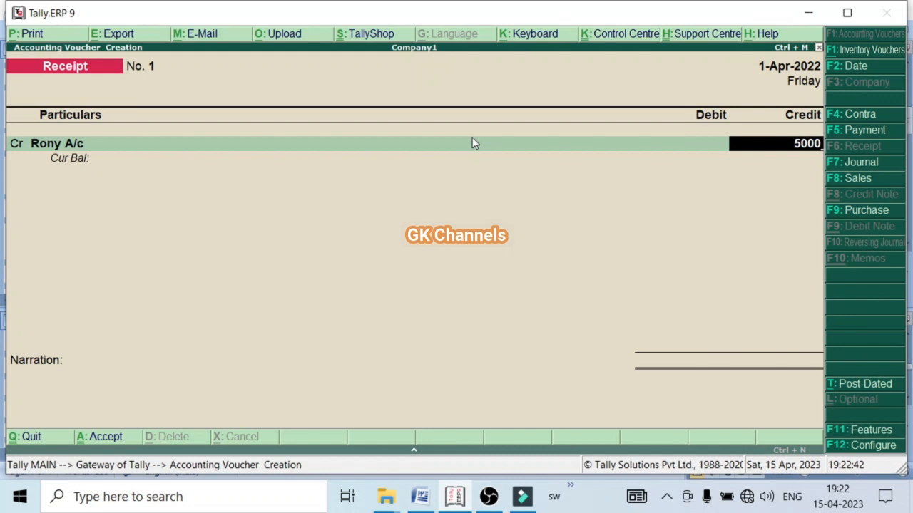
{"action": "key", "text": "Return"}
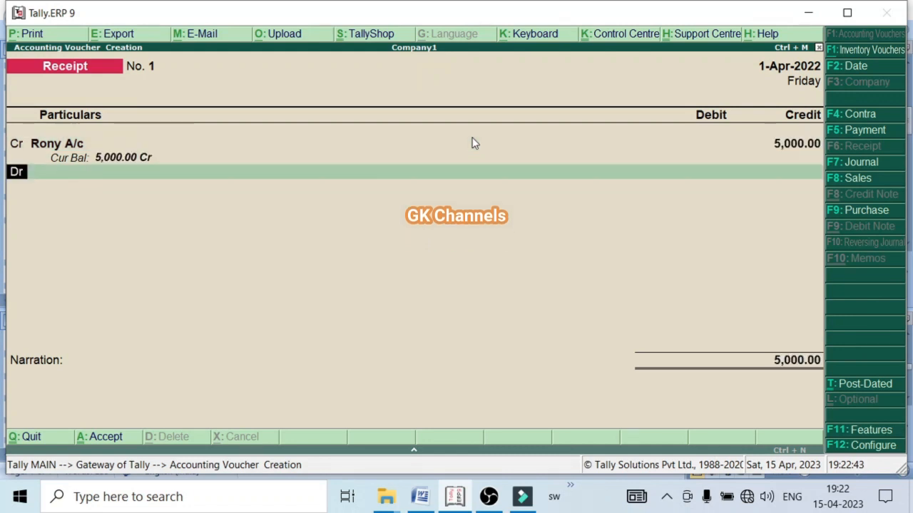
Check the debit entry in Word, debit Cash with 5,000.00, and save the receipt voucher.
{"action": "key", "text": "alt+Tab"}
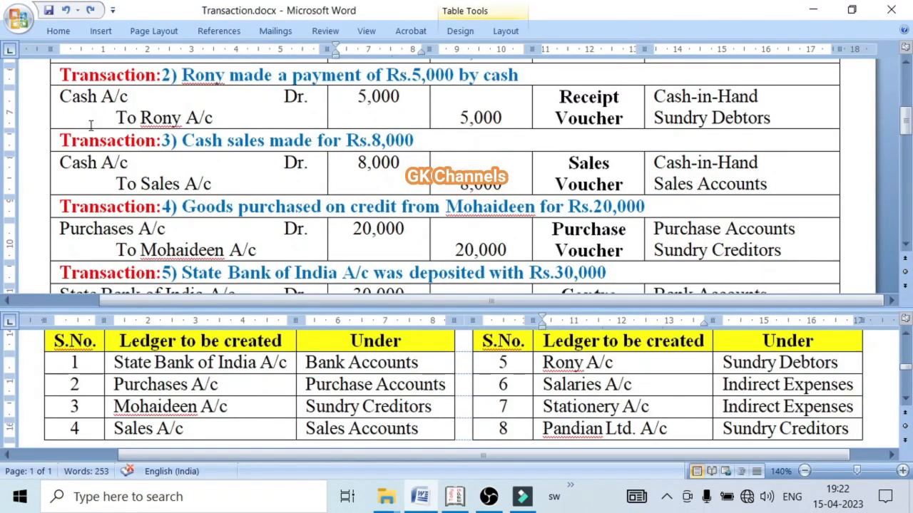
{"action": "key", "text": "alt+Tab"}
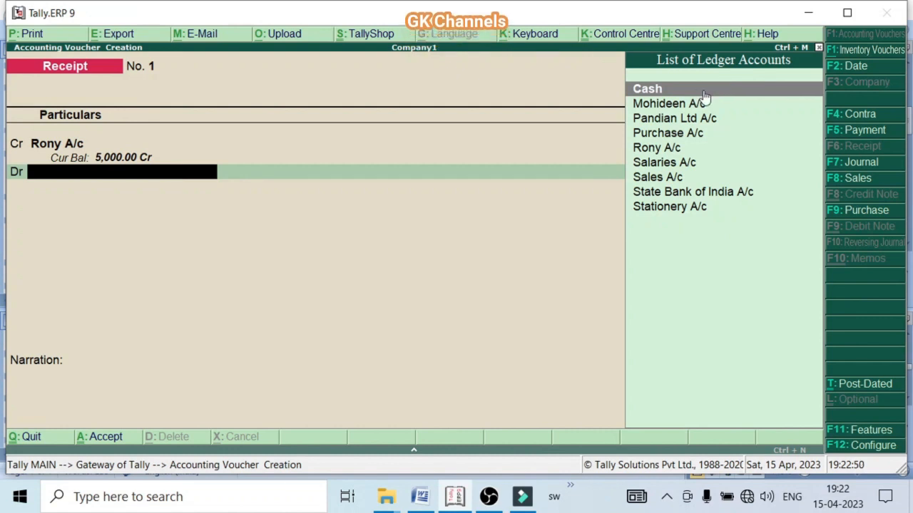
{"action": "left_click", "coordinate": [703, 91]}
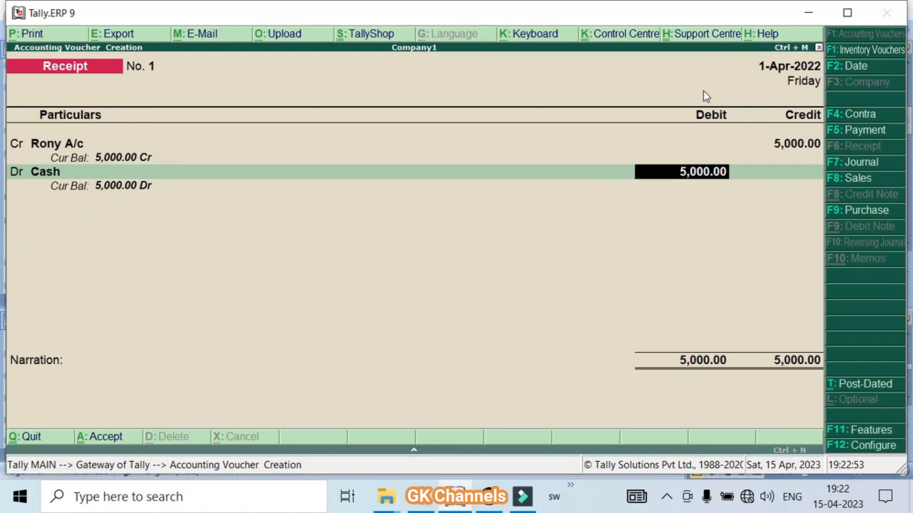
{"action": "key", "text": "ctrl+a"}
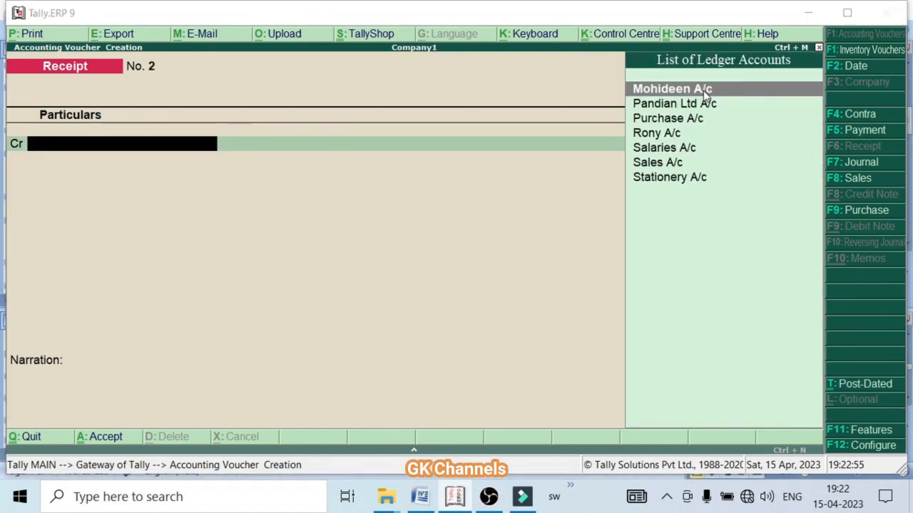
Check the third transaction's voucher type in Word, then change the voucher being created in Tally to Sales in voucher mode instead of invoice mode.
{"action": "key", "text": "alt+Tab"}
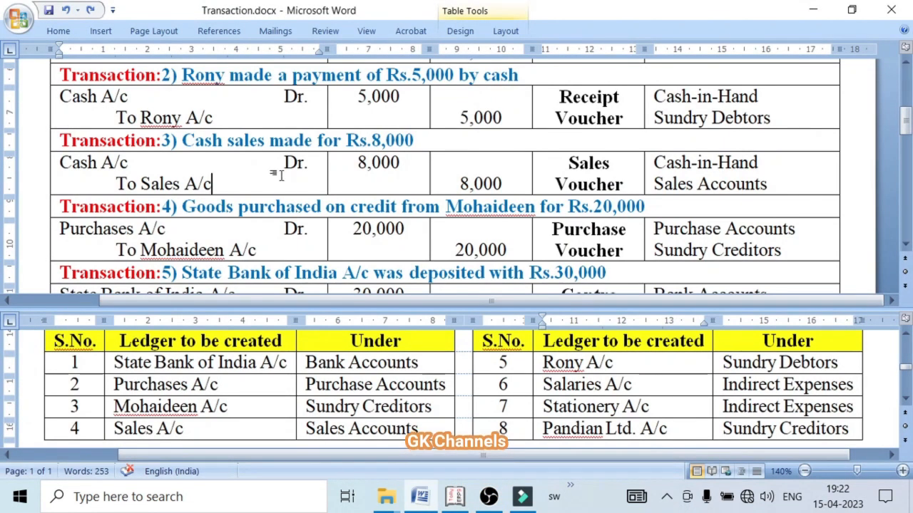
{"action": "scroll", "coordinate": [280, 175], "scroll_direction": "down", "scroll_amount": 3}
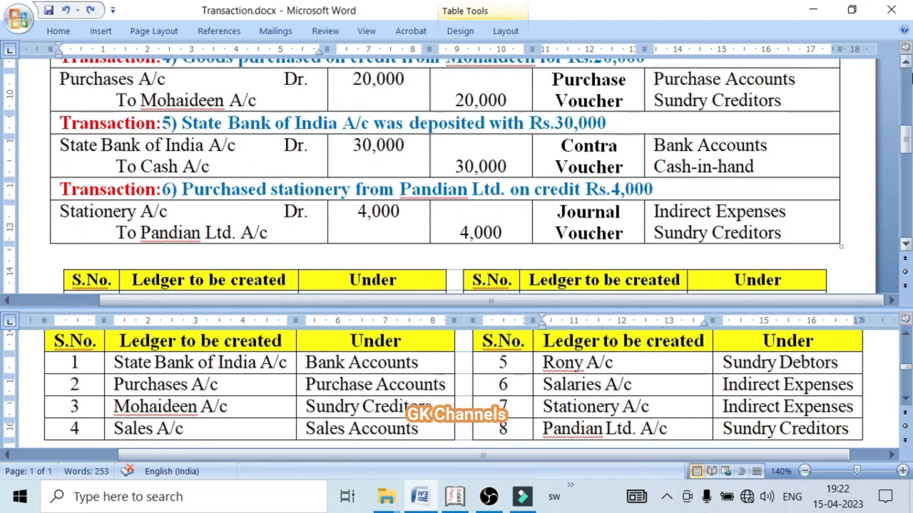
{"action": "left_click", "coordinate": [904, 64]}
{"action": "left_click", "coordinate": [903, 65]}
{"action": "left_click", "coordinate": [904, 65]}
{"action": "left_click", "coordinate": [903, 65]}
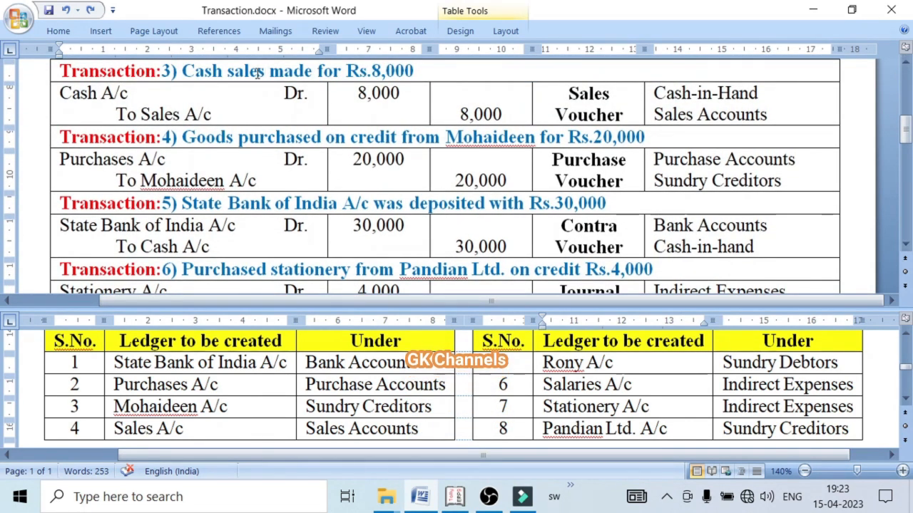
{"action": "left_click_drag", "start_coordinate": [182, 72], "coordinate": [311, 69]}
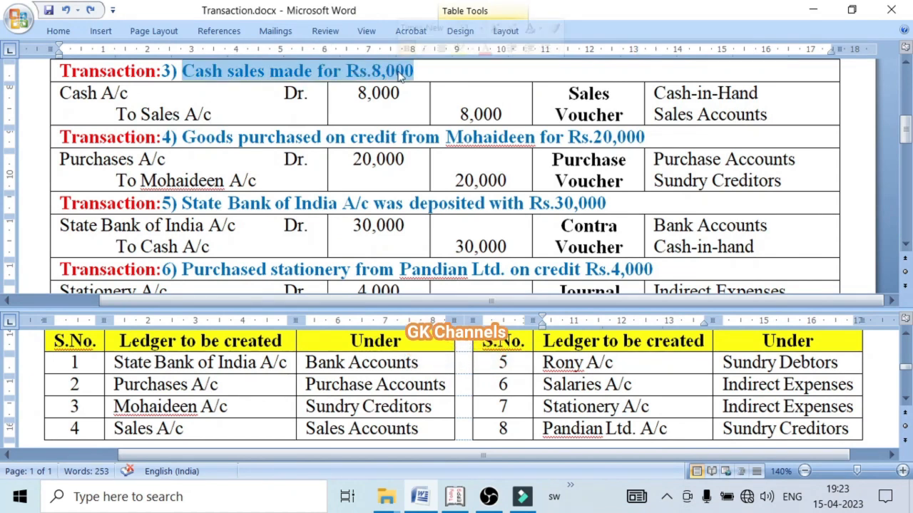
{"action": "left_click", "coordinate": [580, 98]}
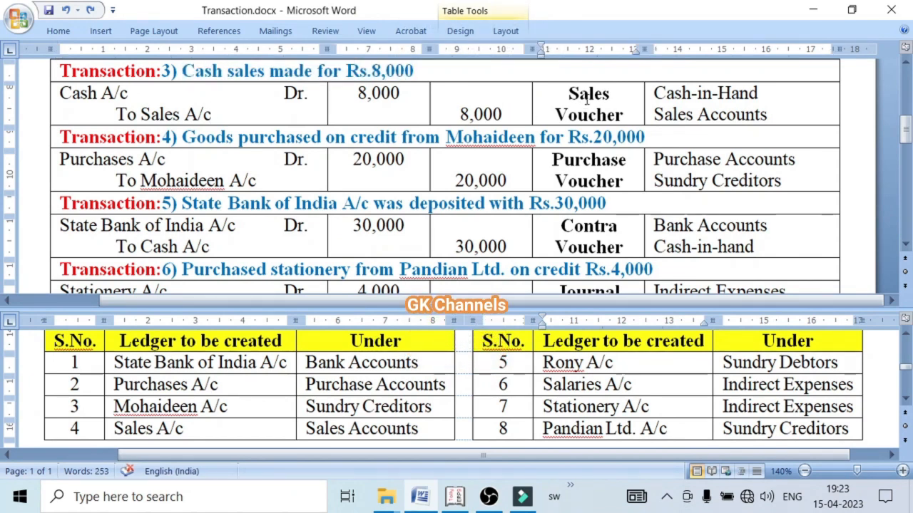
{"action": "triple_click", "coordinate": [607, 116]}
{"action": "key", "text": "alt+Tab"}
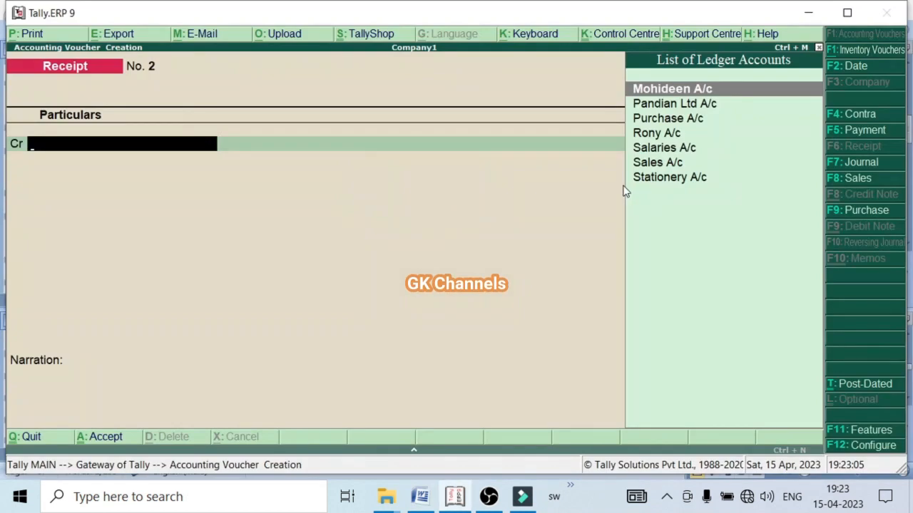
{"action": "left_click", "coordinate": [847, 179]}
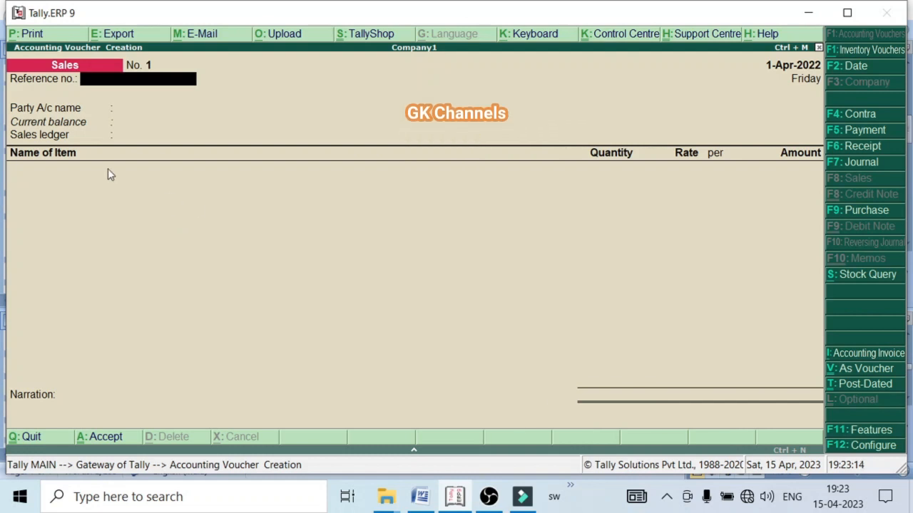
{"action": "left_click", "coordinate": [850, 368]}
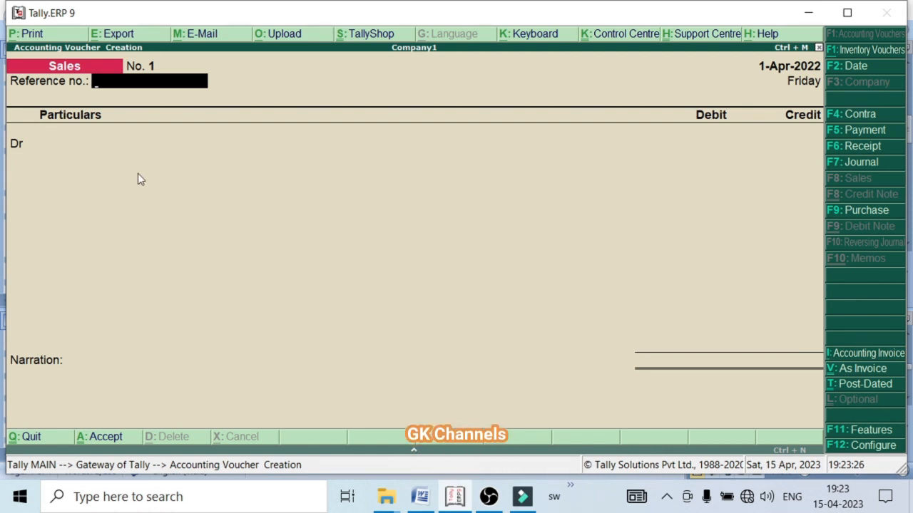
Check the third transaction's debit entry in Word and select Cash for the sales voucher's Dr line, keeping the default party details.
{"action": "key", "text": "alt+Tab"}
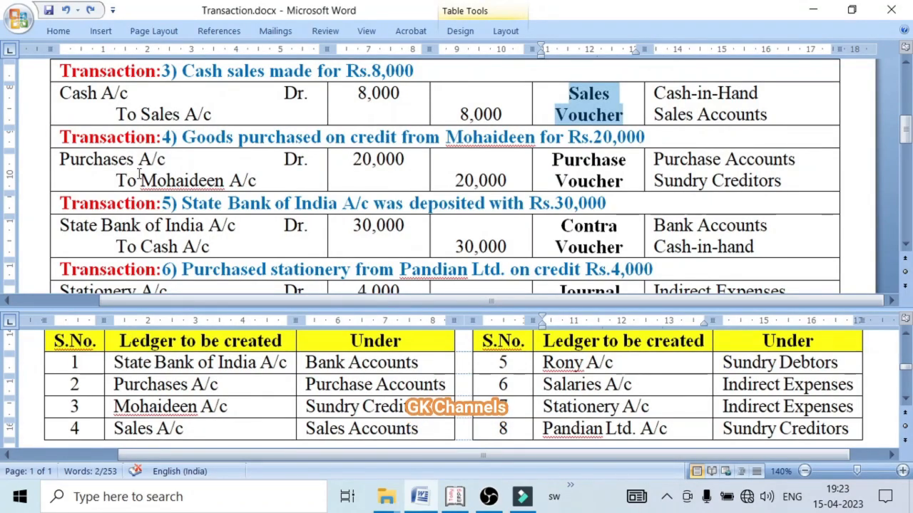
{"action": "left_click", "coordinate": [229, 95]}
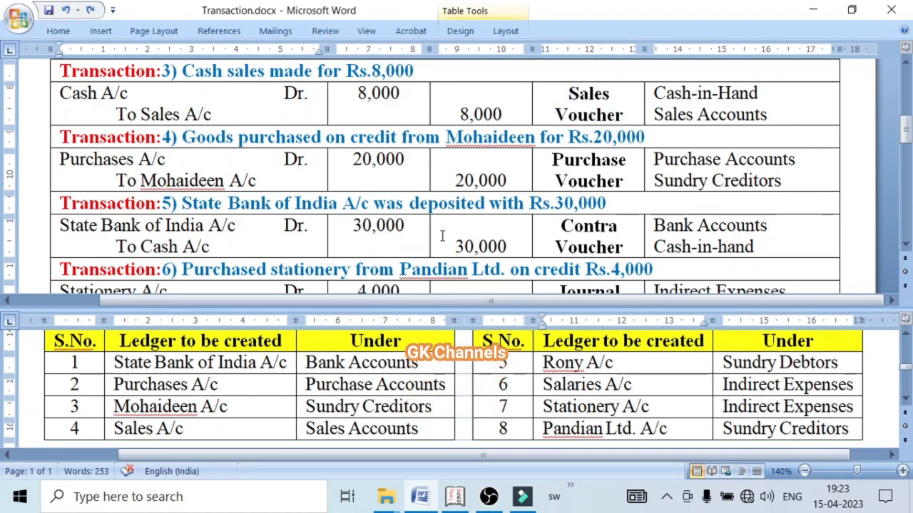
{"action": "key", "text": "alt+Tab"}
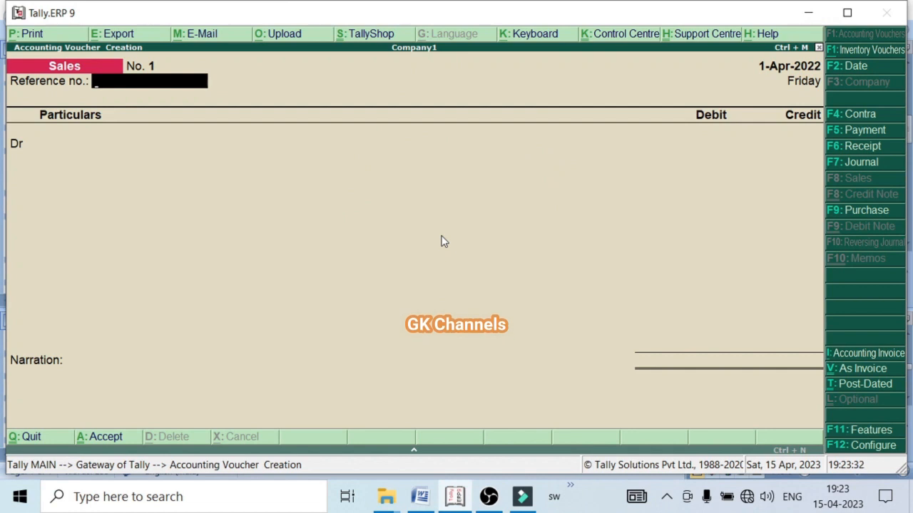
{"action": "key", "text": "Return"}
{"action": "key", "text": "Return"}
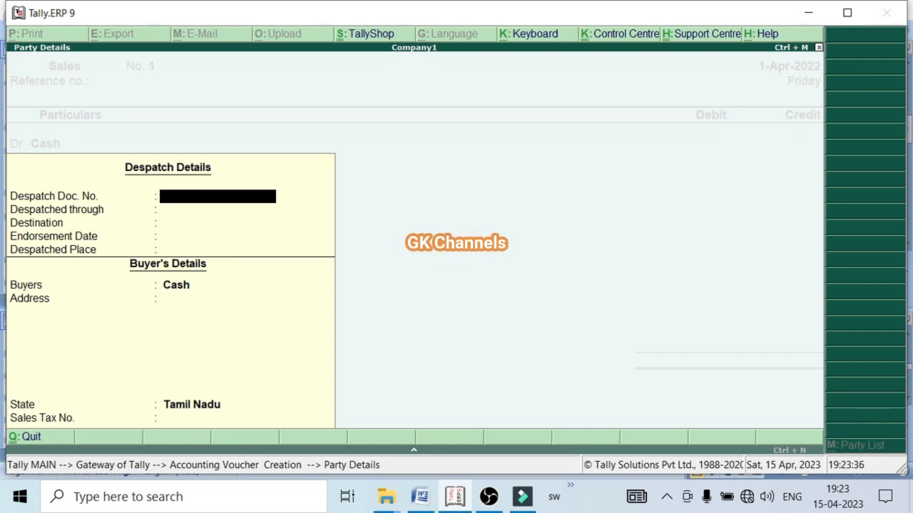
{"action": "key", "text": "Return"}
{"action": "key", "text": "Return"}
{"action": "key", "text": "Return"}
{"action": "key", "text": "Return"}
{"action": "key", "text": "Return"}
{"action": "key", "text": "Return"}
{"action": "key", "text": "Return"}
{"action": "key", "text": "Return"}
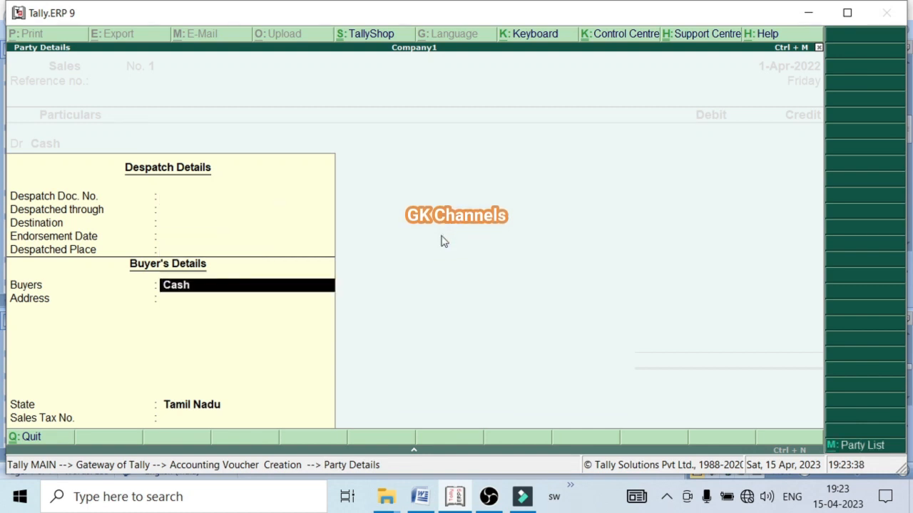
{"action": "key", "text": "Return"}
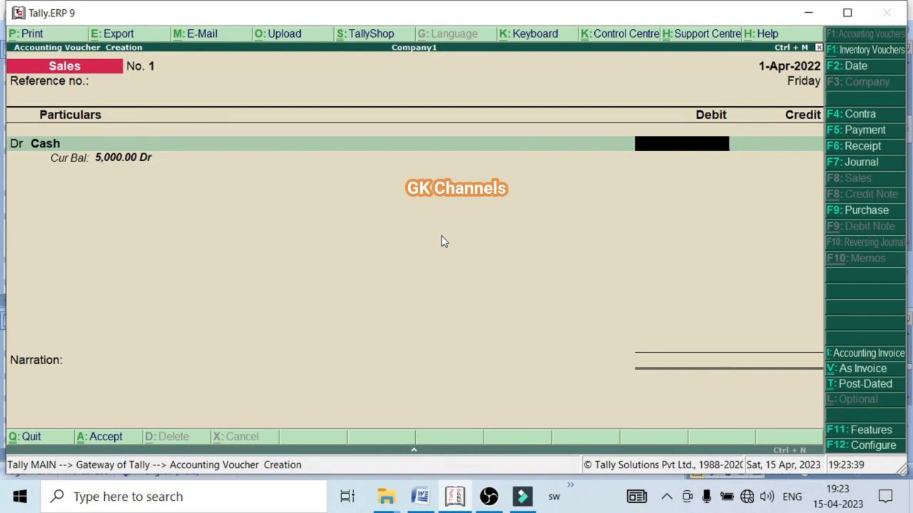
Check the third transaction's amount in Word and debit Cash with 8000 in the sales voucher.
{"action": "key", "text": "alt+Tab"}
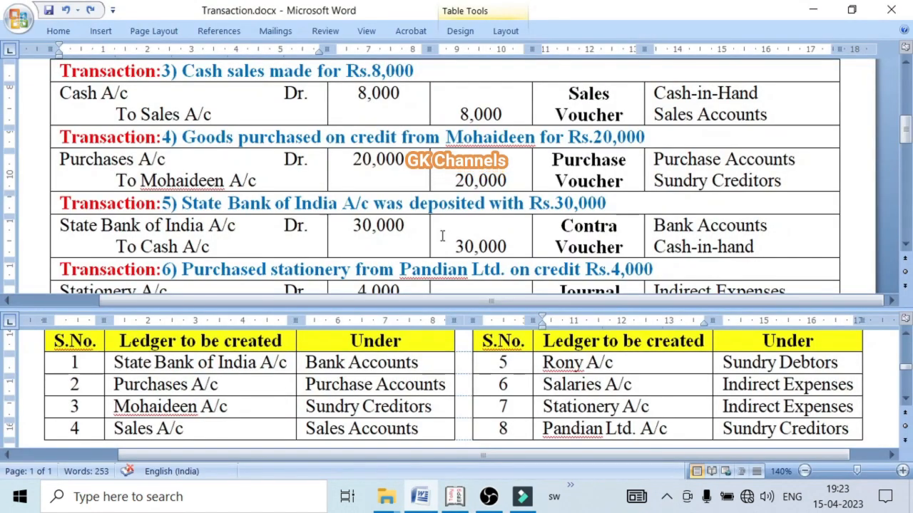
{"action": "key", "text": "alt+Tab"}
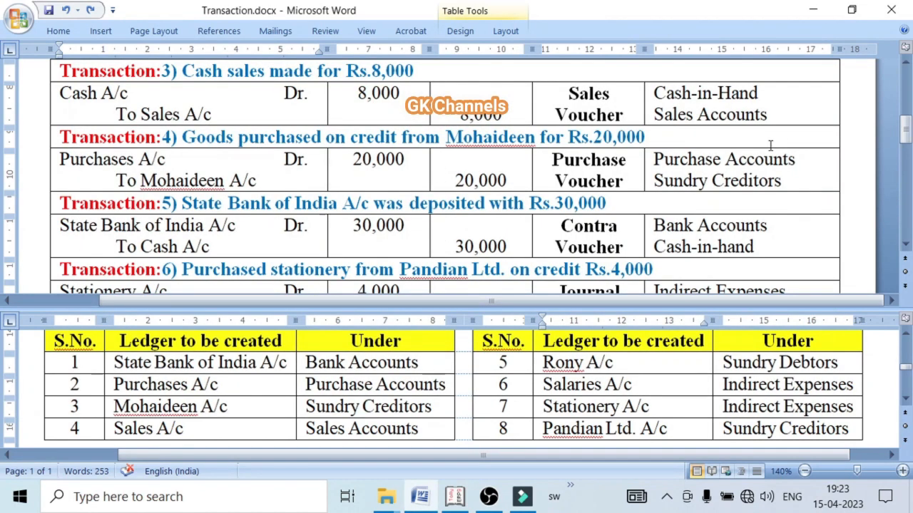
{"action": "key", "text": "alt+Tab"}
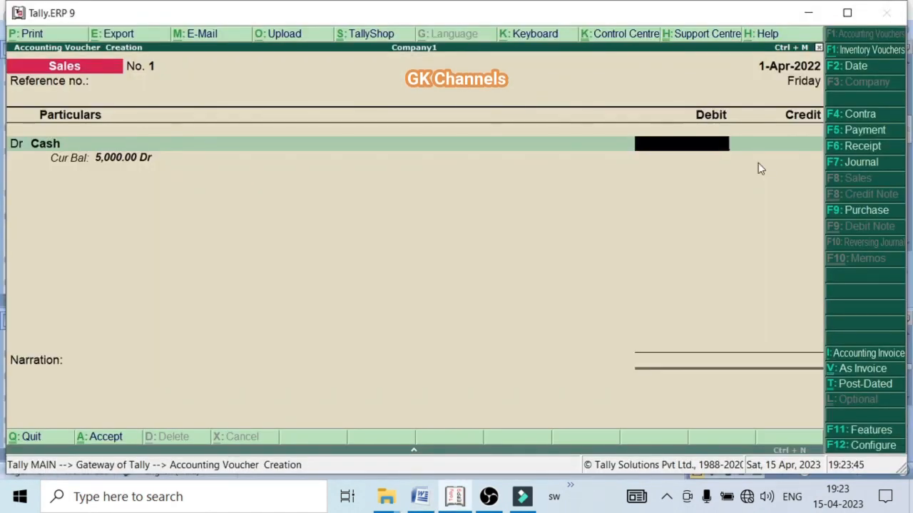
{"action": "type", "text": "8000"}
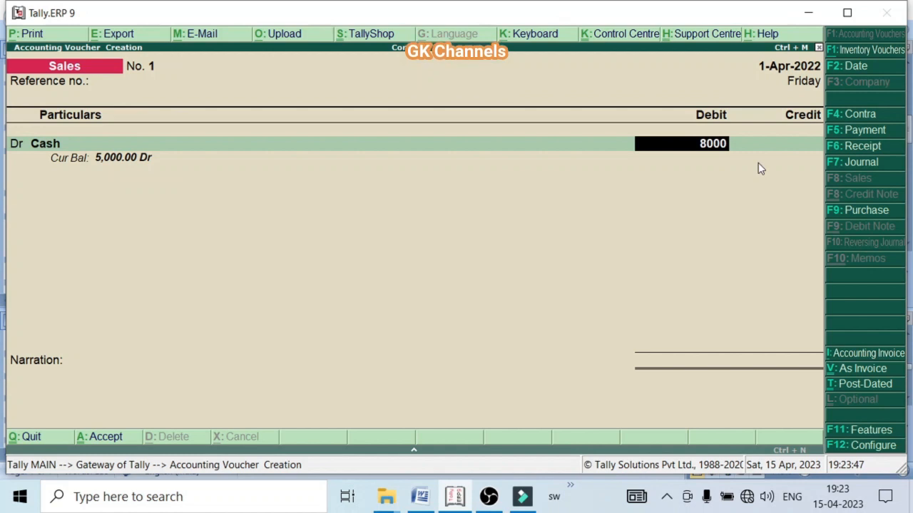
{"action": "key", "text": "Return"}
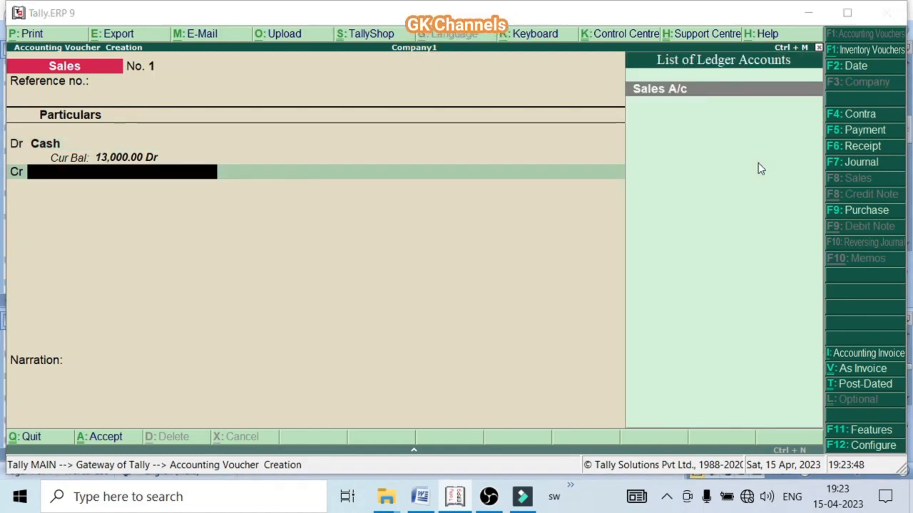
Check the credit entry in Word, credit Sales A/c with 8,000.00 without inventory allocations, and save the sales voucher.
{"action": "key", "text": "alt+Tab"}
{"action": "key", "text": "alt+Tab"}
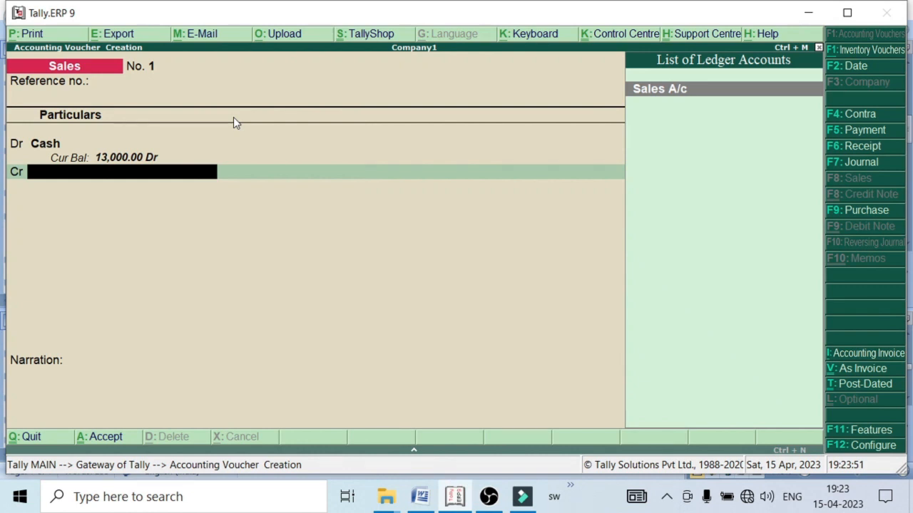
{"action": "key", "text": "Return"}
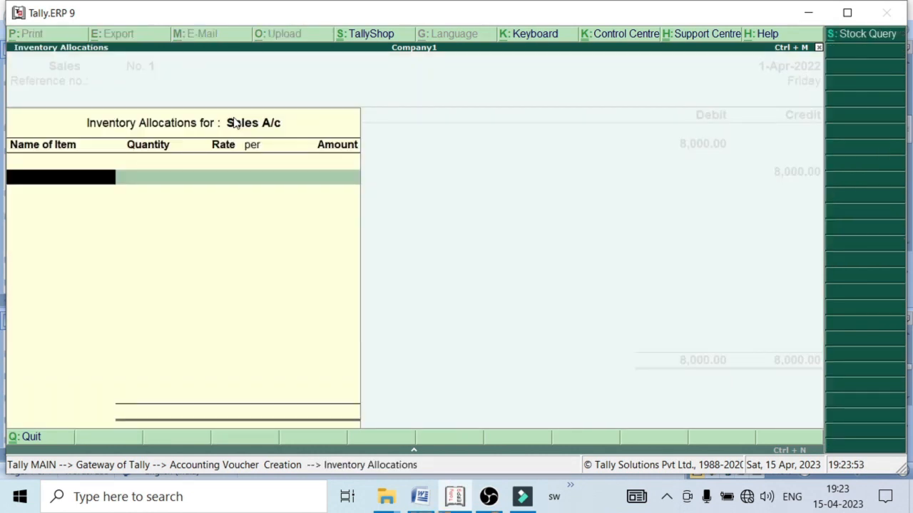
{"action": "key", "text": "Return"}
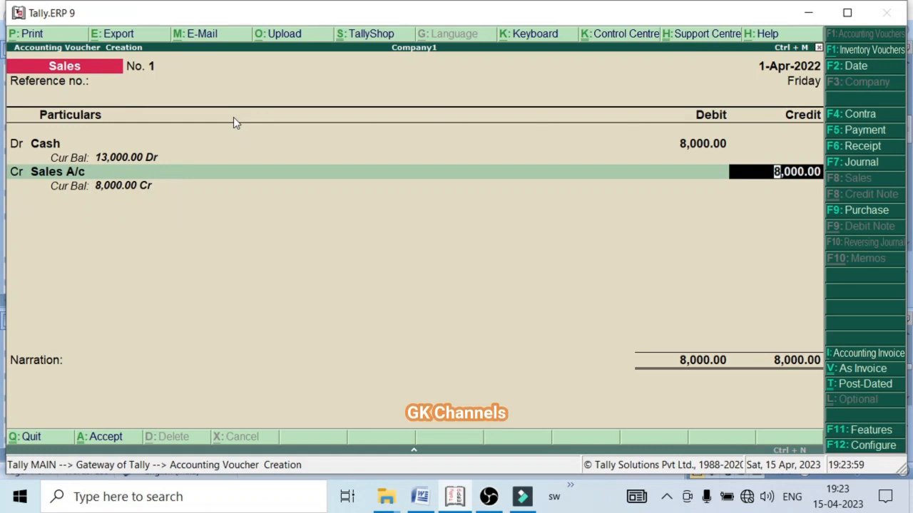
{"action": "key", "text": "ctrl+a"}
Check the fourth transaction and its voucher type in Word, then change the voucher being created in Tally to Purchase in voucher mode.
{"action": "key", "text": "alt+Tab"}
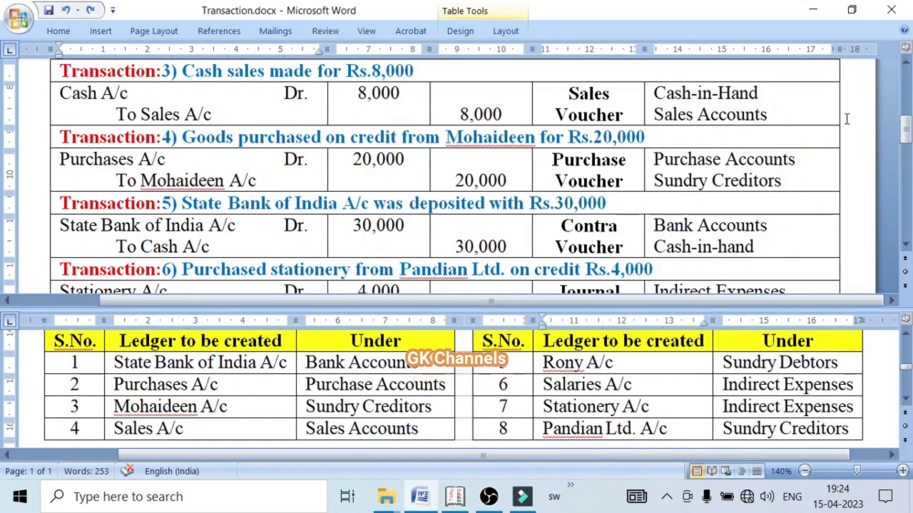
{"action": "left_click", "coordinate": [904, 244]}
{"action": "left_click", "coordinate": [904, 244]}
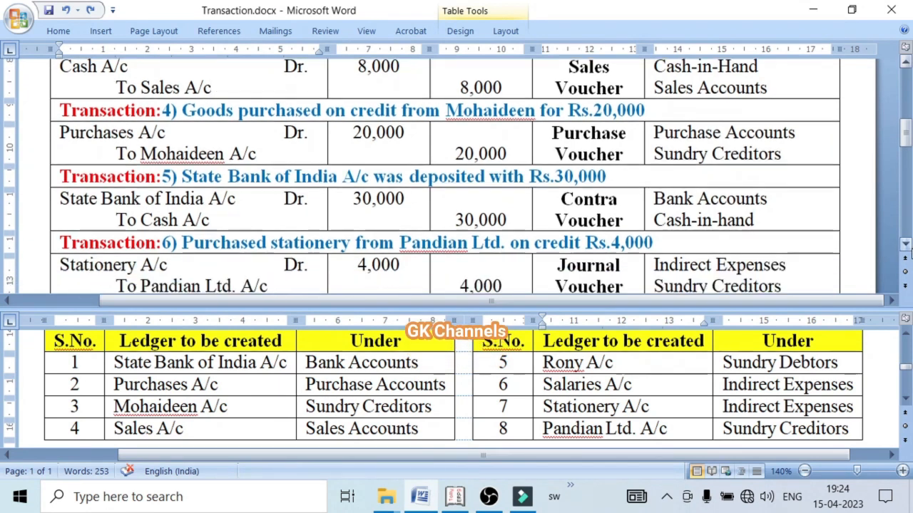
{"action": "left_click", "coordinate": [904, 244]}
{"action": "left_click", "coordinate": [904, 244]}
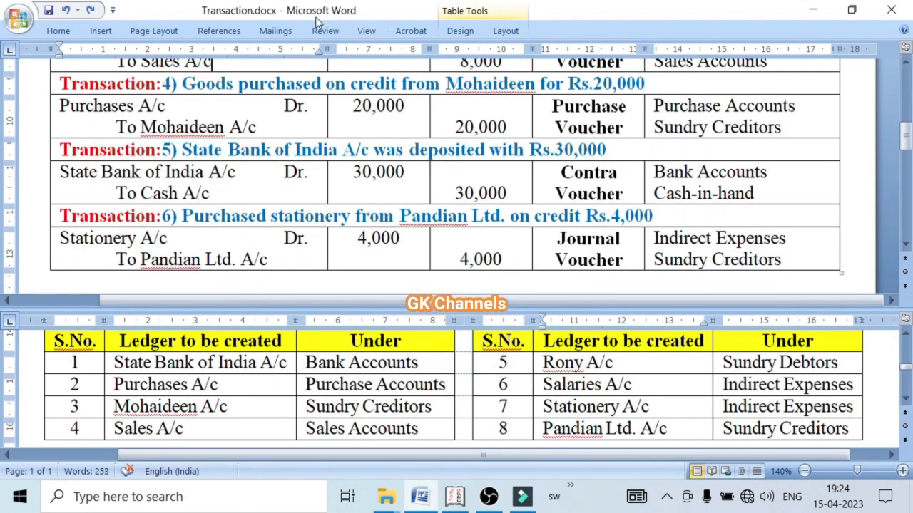
{"action": "left_click_drag", "start_coordinate": [217, 83], "coordinate": [644, 84]}
{"action": "left_click_drag", "start_coordinate": [553, 105], "coordinate": [623, 127]}
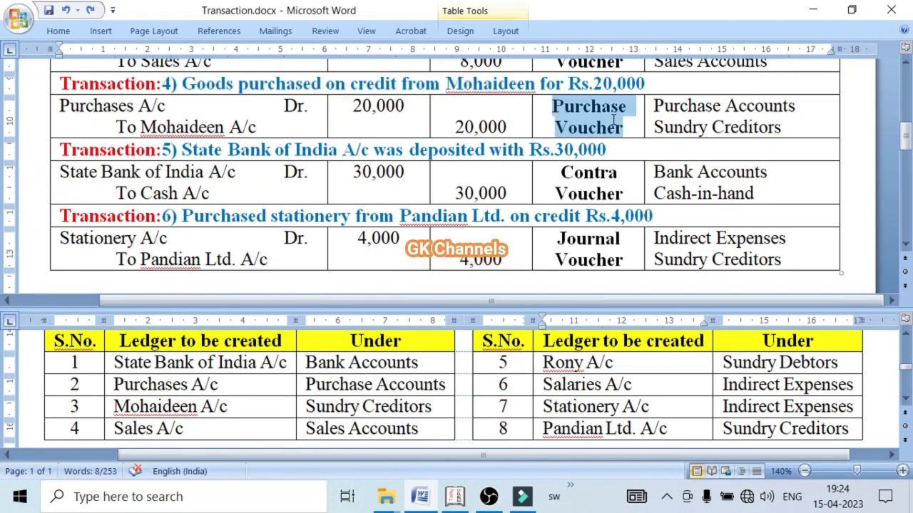
{"action": "key", "text": "alt+Tab"}
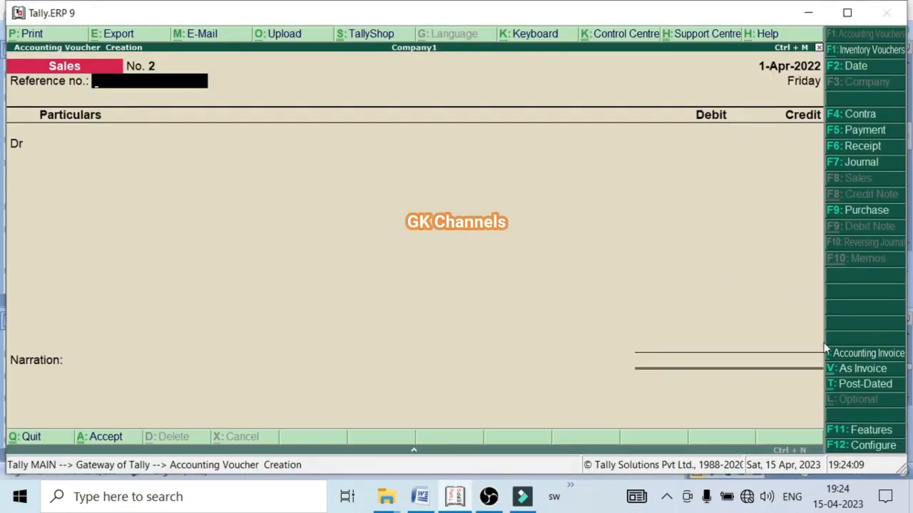
{"action": "left_click", "coordinate": [856, 214]}
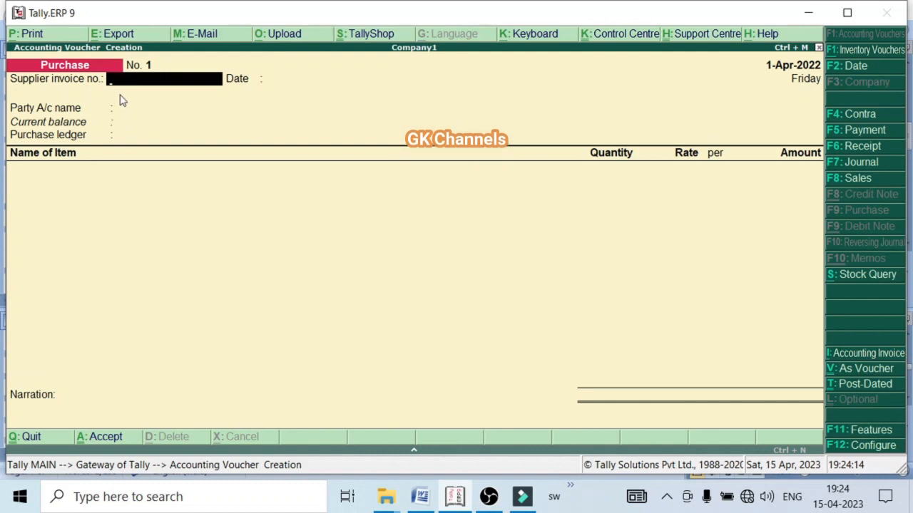
{"action": "left_click", "coordinate": [868, 369]}
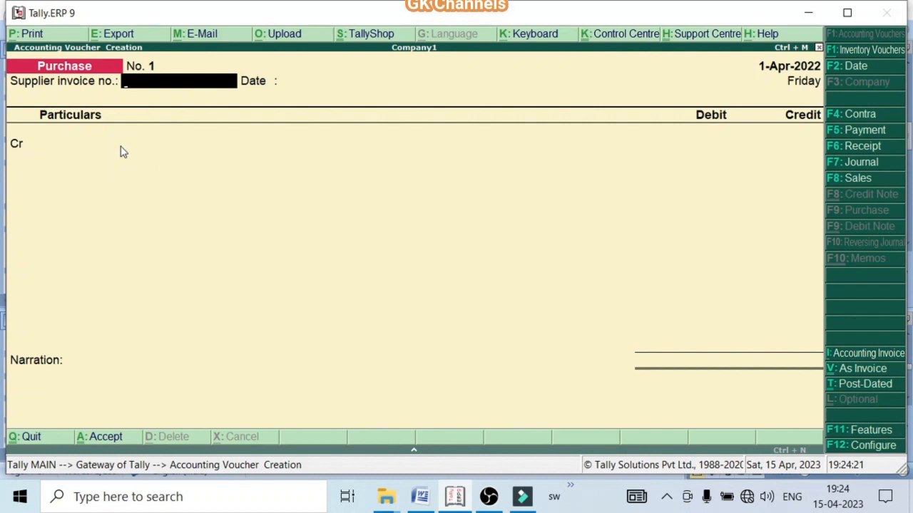
Leave the supplier invoice details blank, check the fourth transaction's credit entry in Word and select that creditor's ledger for the Cr line, keeping default party details.
{"action": "key", "text": "Return"}
{"action": "key", "text": "Return"}
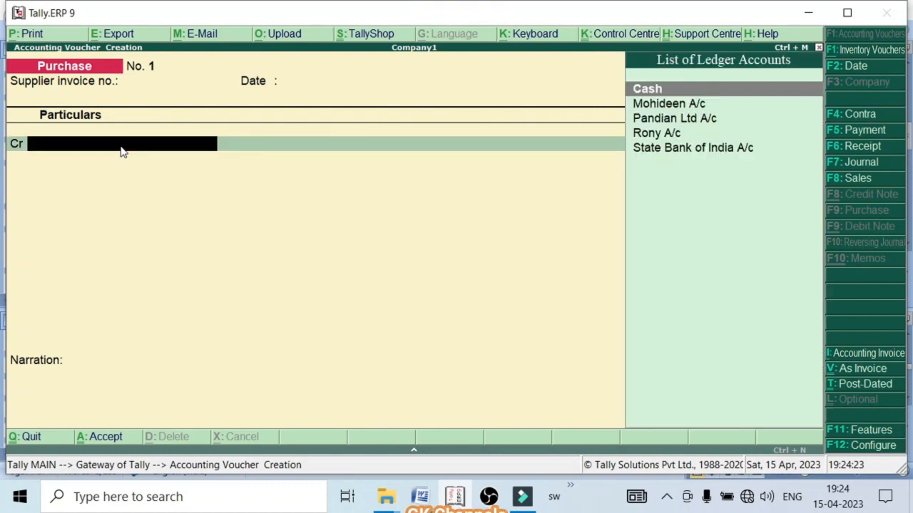
{"action": "key", "text": "alt+Tab"}
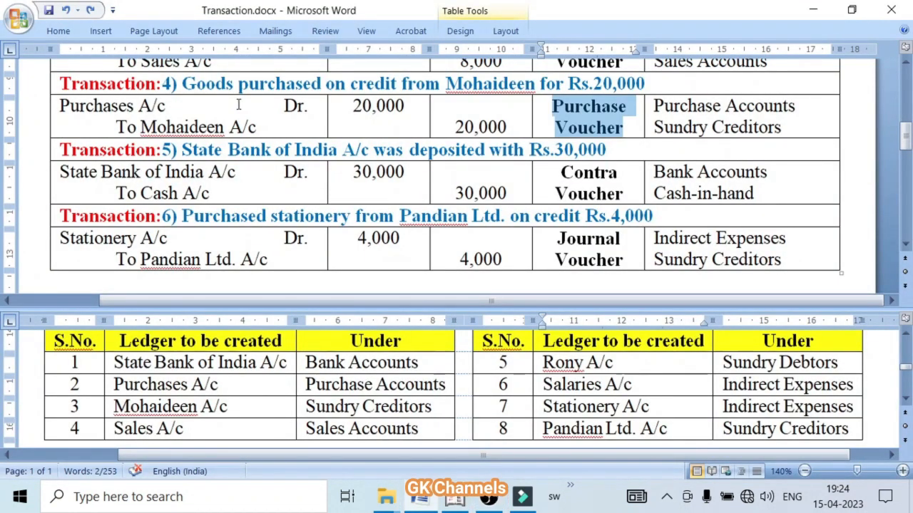
{"action": "left_click", "coordinate": [282, 126]}
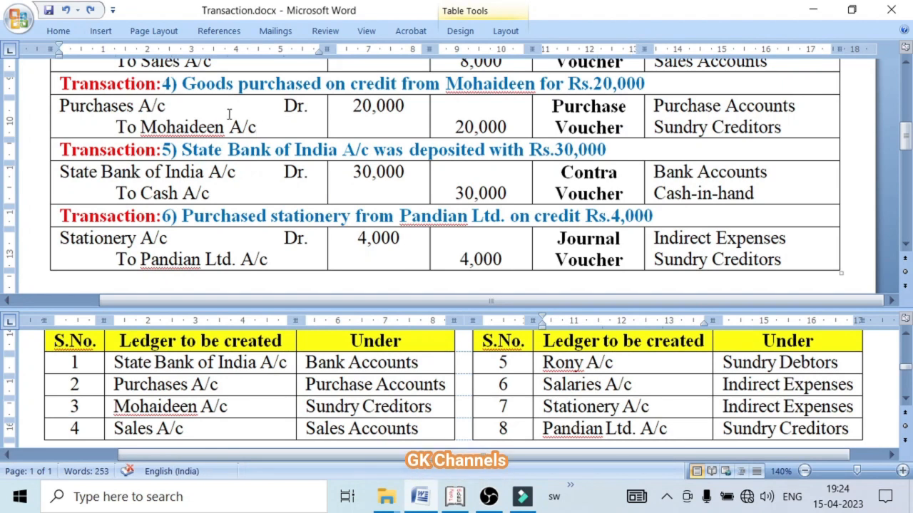
{"action": "key", "text": "alt+Tab"}
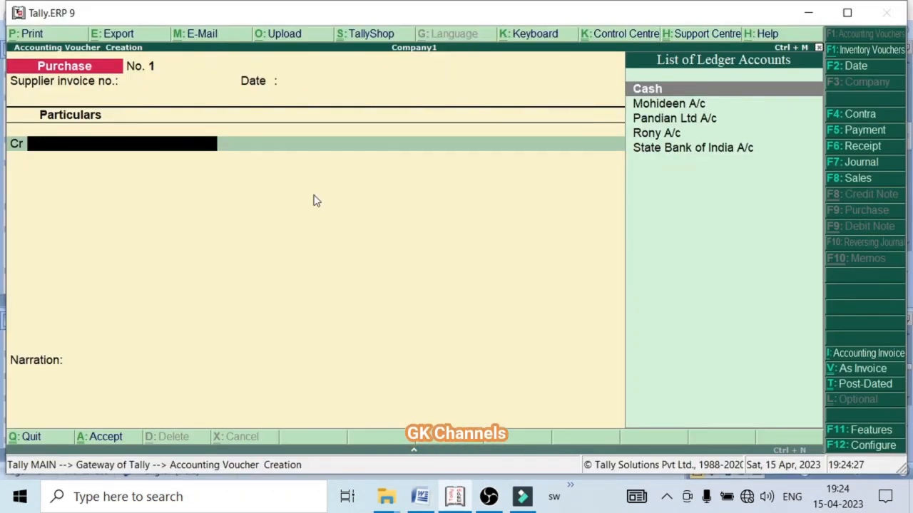
{"action": "key", "text": "Down"}
{"action": "key", "text": "Return"}
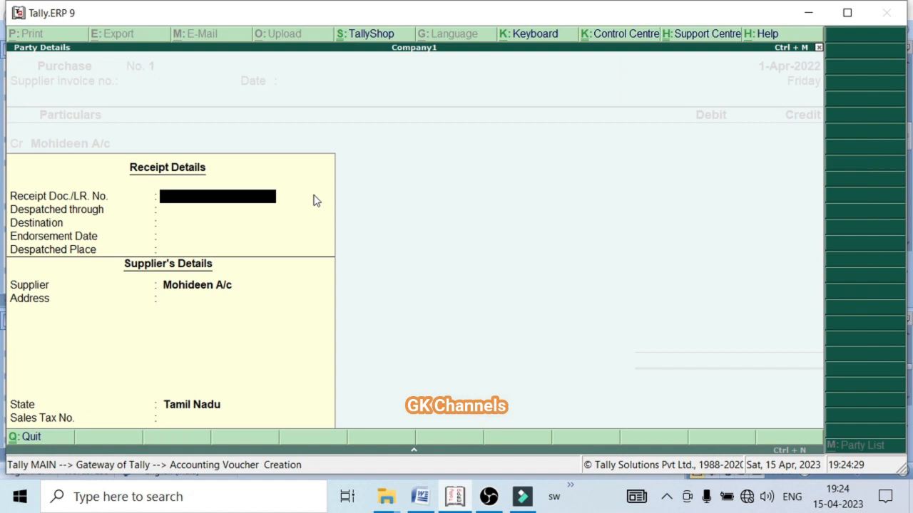
{"action": "key", "text": "ctrl+a"}
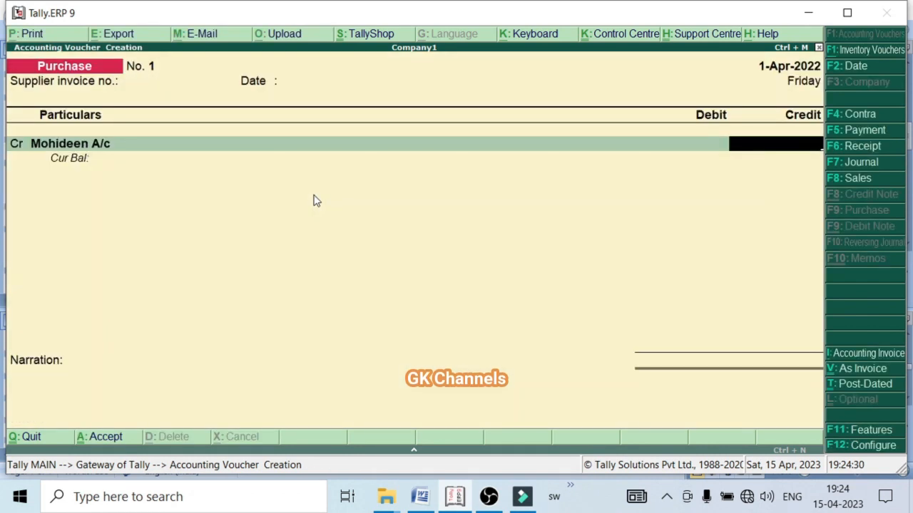
Check the fourth transaction's amount in Word and credit the supplier's ledger with 20000 in the purchase voucher.
{"action": "key", "text": "alt+Tab"}
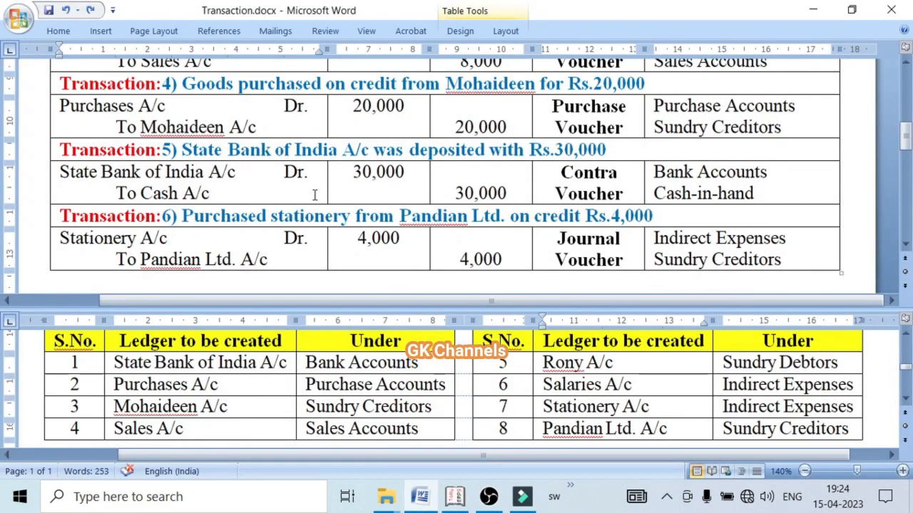
{"action": "key", "text": "alt+Tab"}
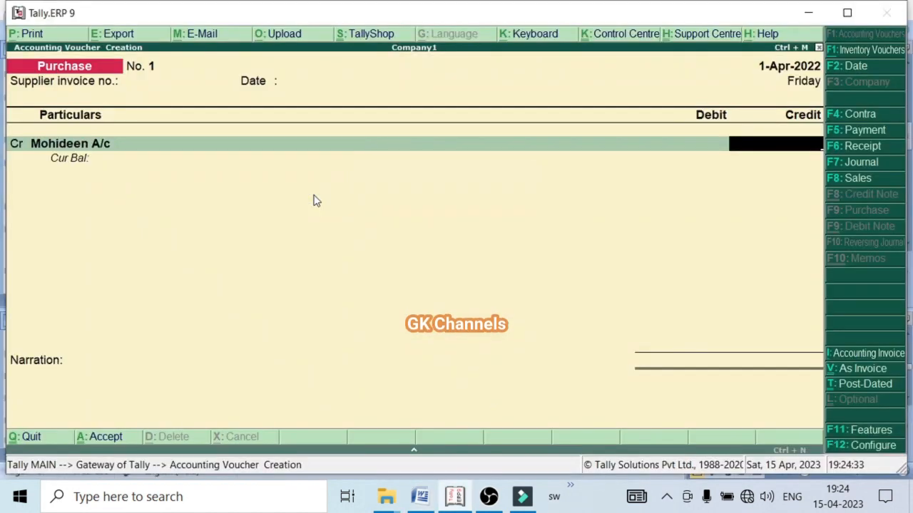
{"action": "type", "text": "20000"}
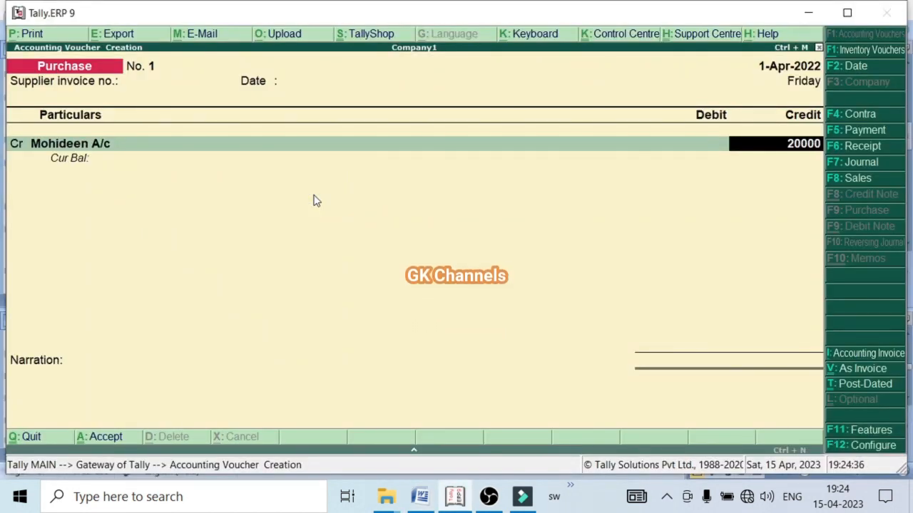
{"action": "key", "text": "Return"}
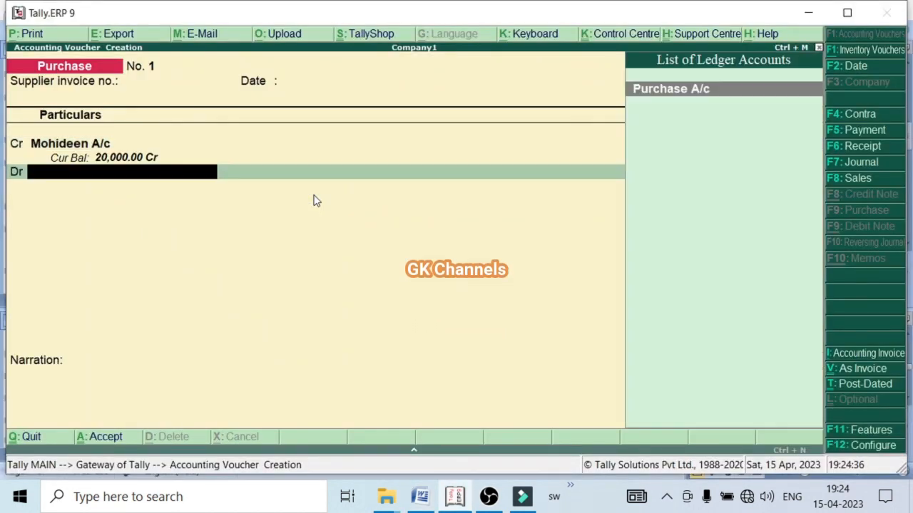
Check the debit entry in Word, debit Purchase A/c with 20,000.00 without inventory allocations, and save the purchase voucher.
{"action": "key", "text": "alt+Tab"}
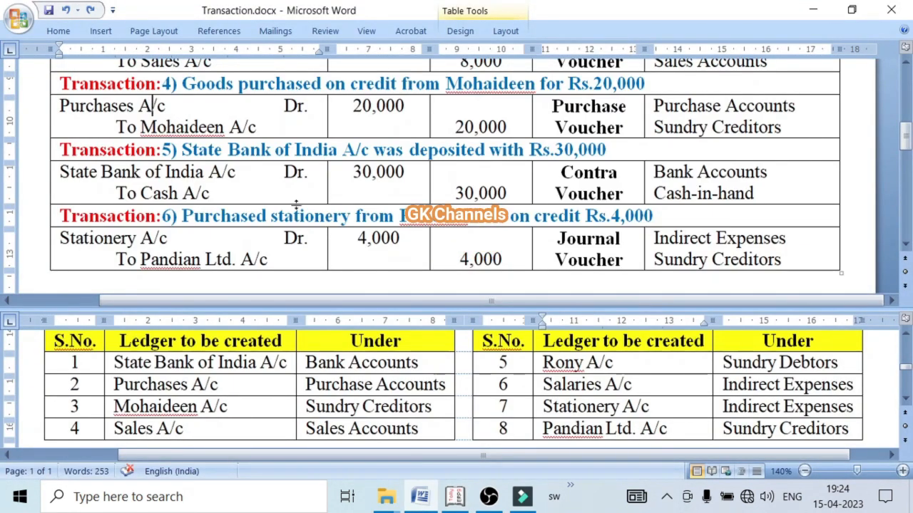
{"action": "key", "text": "alt+Tab"}
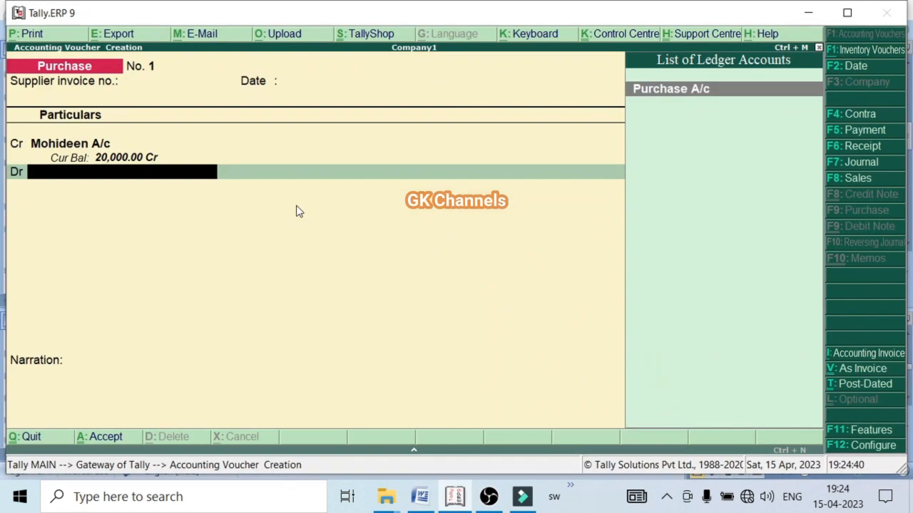
{"action": "left_click", "coordinate": [664, 91]}
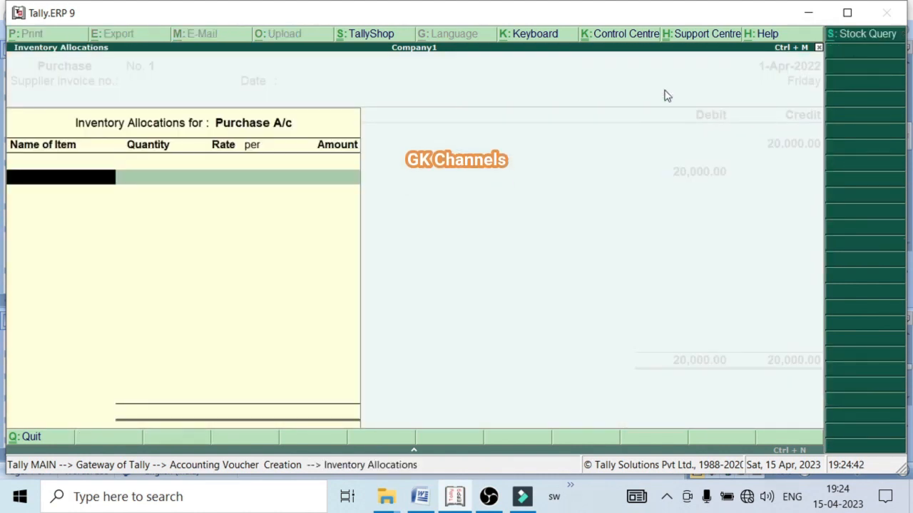
{"action": "key", "text": "Escape"}
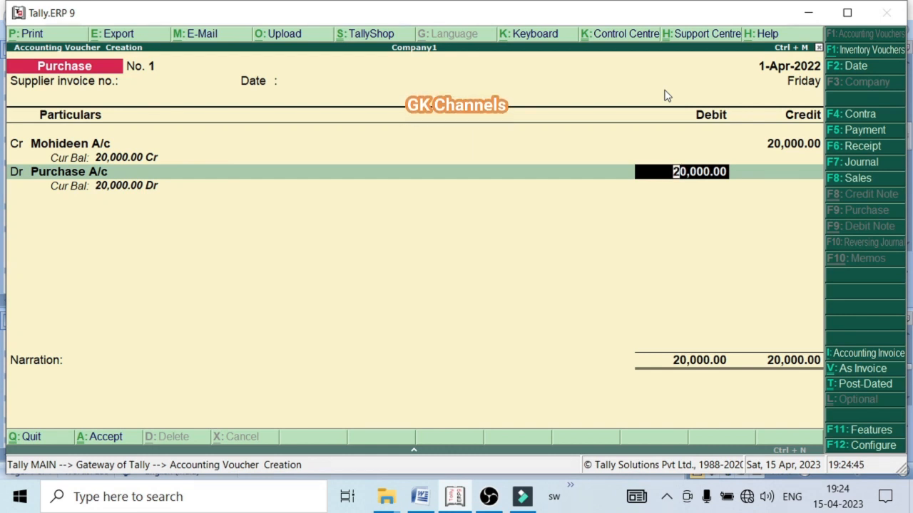
{"action": "key", "text": "ctrl+a"}
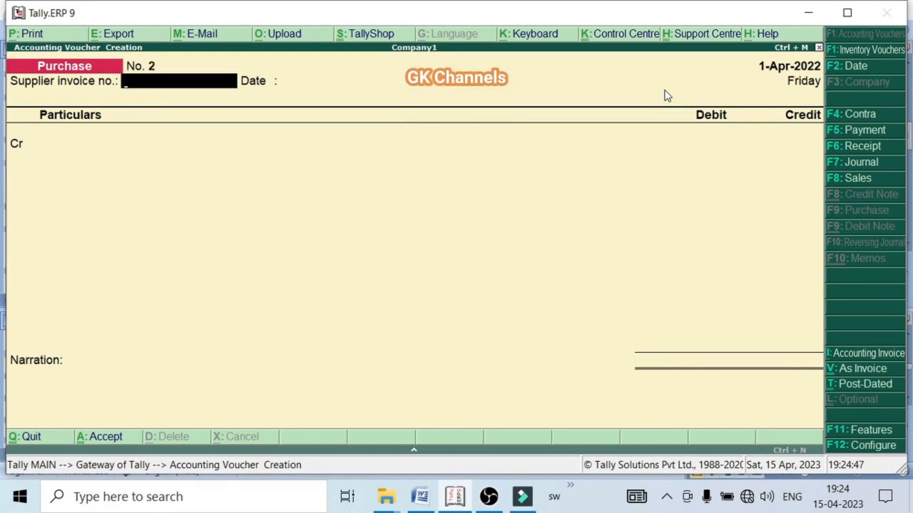
Check the fifth transaction and its voucher type in Word, then change the voucher being created in Tally to Contra.
{"action": "key", "text": "alt+Tab"}
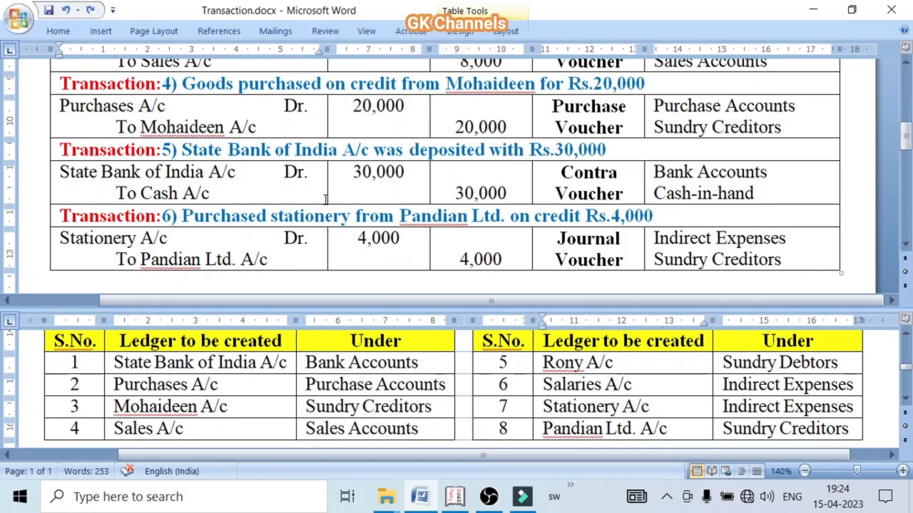
{"action": "left_click", "coordinate": [906, 245]}
{"action": "left_click", "coordinate": [905, 245]}
{"action": "left_click", "coordinate": [905, 245]}
{"action": "left_click", "coordinate": [906, 245]}
{"action": "left_click", "coordinate": [906, 245]}
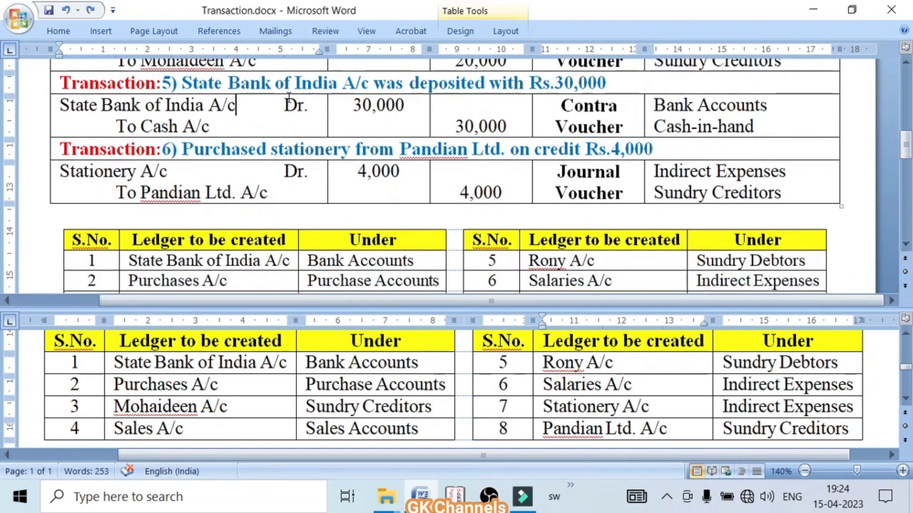
{"action": "left_click_drag", "start_coordinate": [181, 83], "coordinate": [590, 83]}
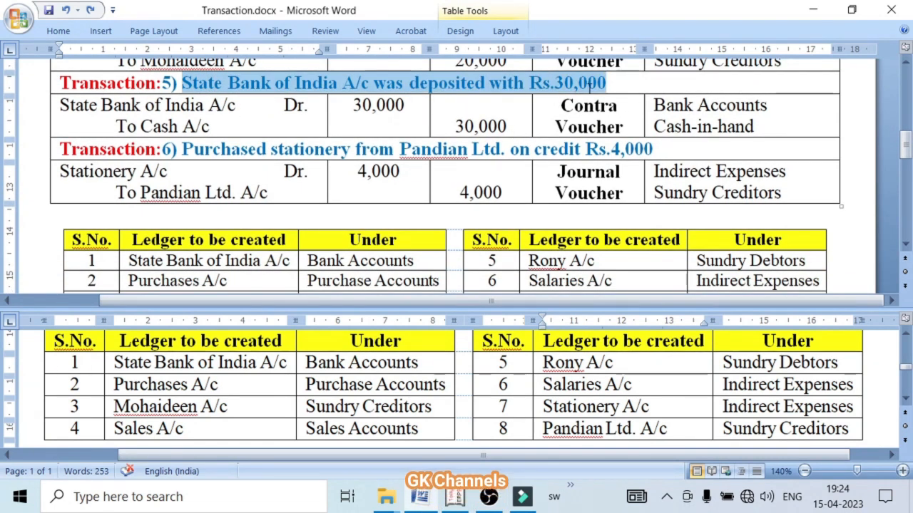
{"action": "left_click_drag", "start_coordinate": [588, 115], "coordinate": [623, 127]}
{"action": "key", "text": "alt+Tab"}
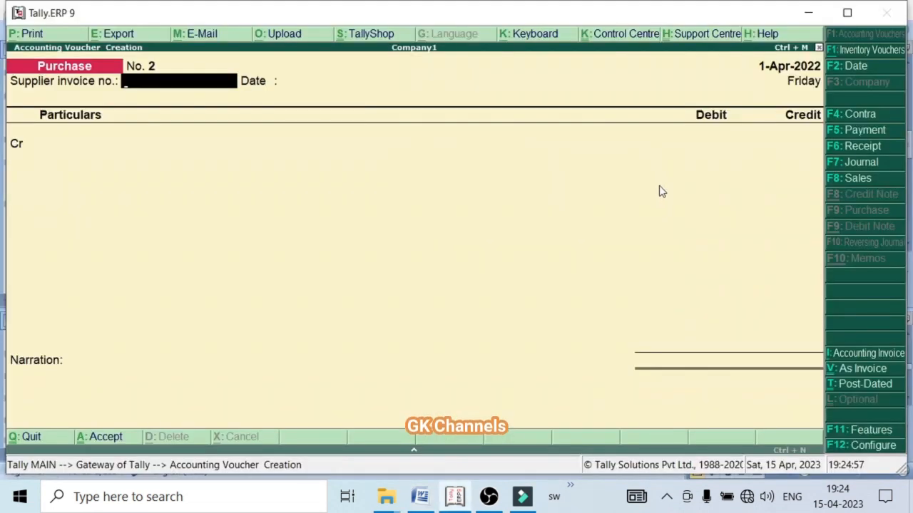
{"action": "left_click", "coordinate": [852, 115]}
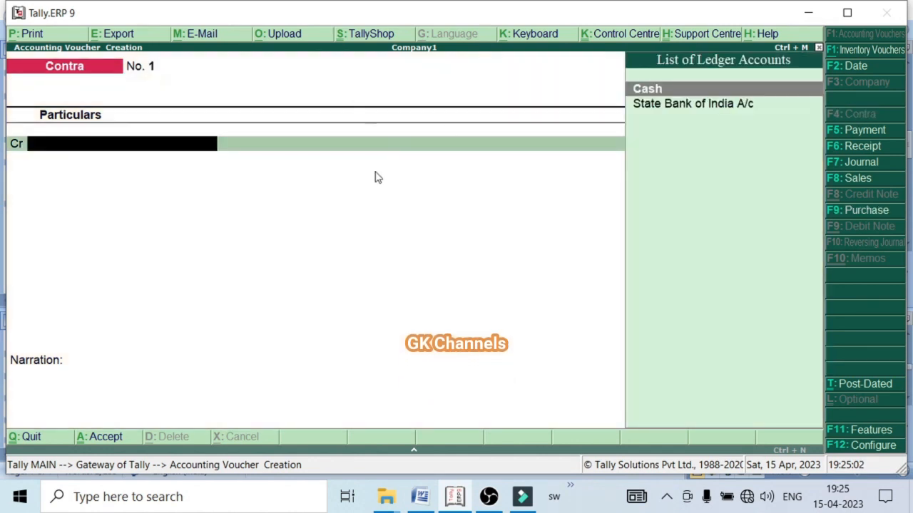
Check the fifth transaction's credit entry in Word and select Cash for the contra voucher's Cr line.
{"action": "key", "text": "alt+Tab"}
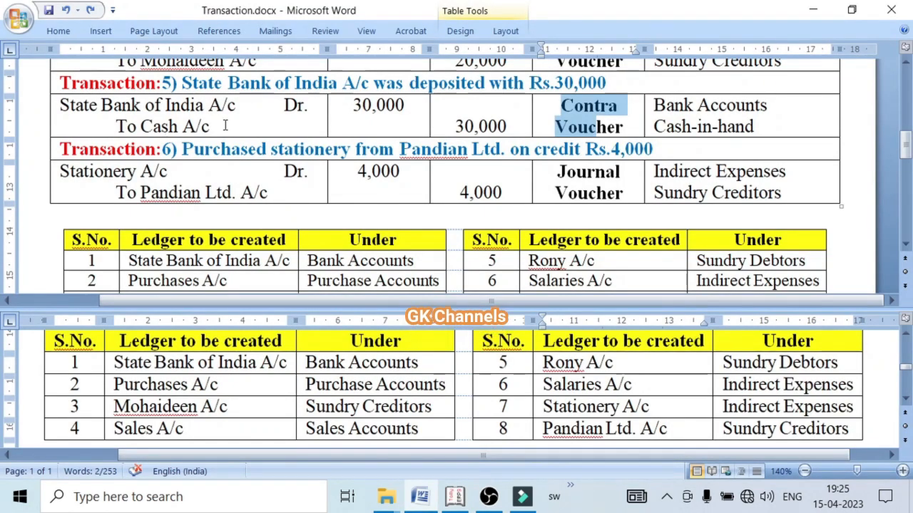
{"action": "left_click", "coordinate": [225, 126]}
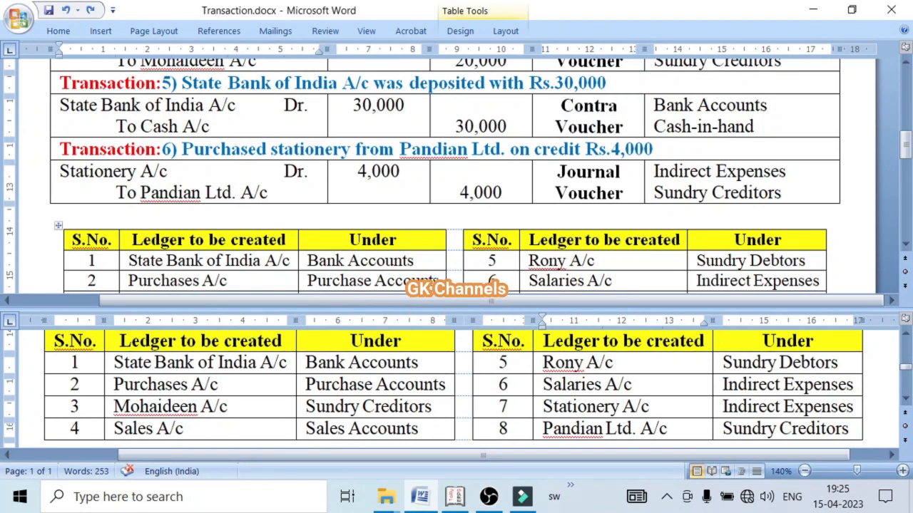
{"action": "key", "text": "alt+Tab"}
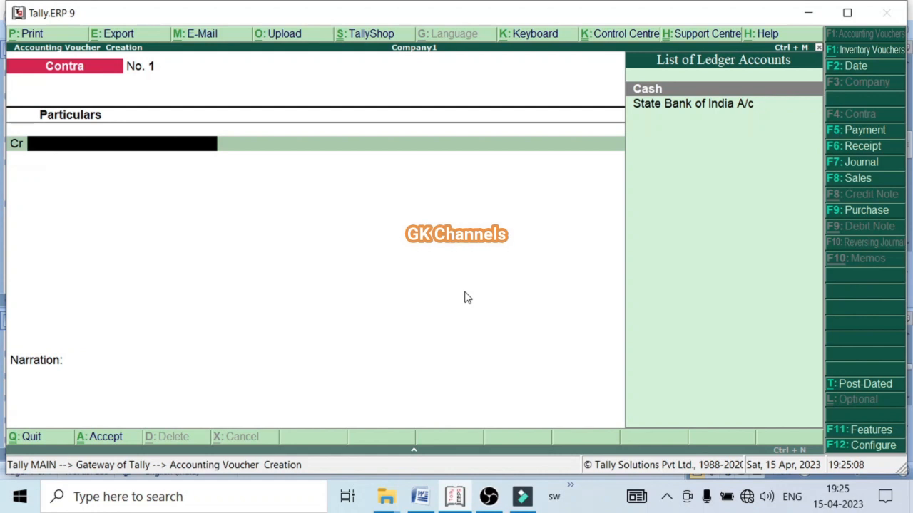
{"action": "key", "text": "Return"}
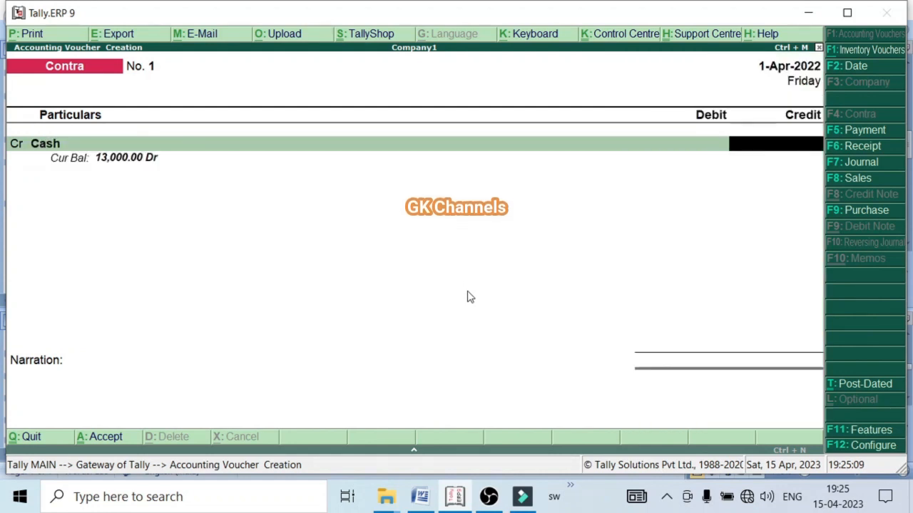
Check the fifth transaction's amount in Word and credit Cash with 30000 in the contra voucher, accepting the negative cash balance.
{"action": "key", "text": "alt+Tab"}
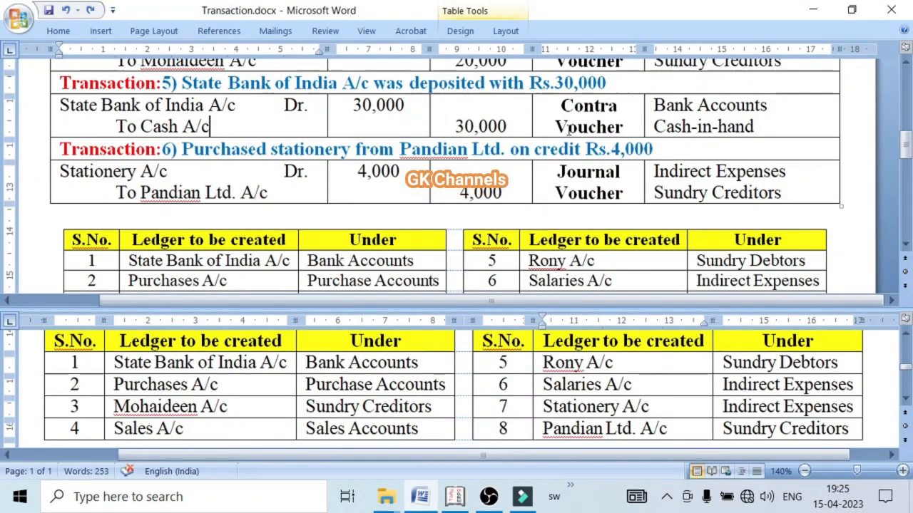
{"action": "key", "text": "alt+Tab"}
{"action": "type", "text": "30000"}
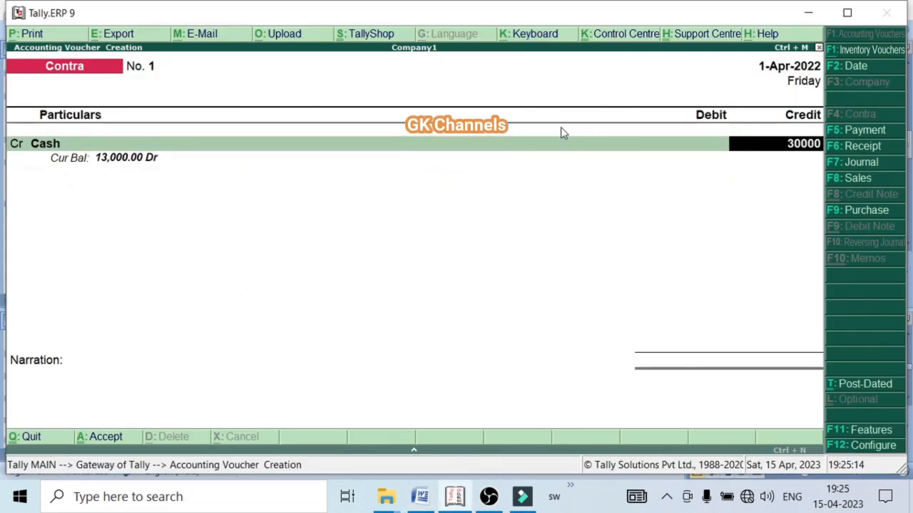
{"action": "key", "text": "Return"}
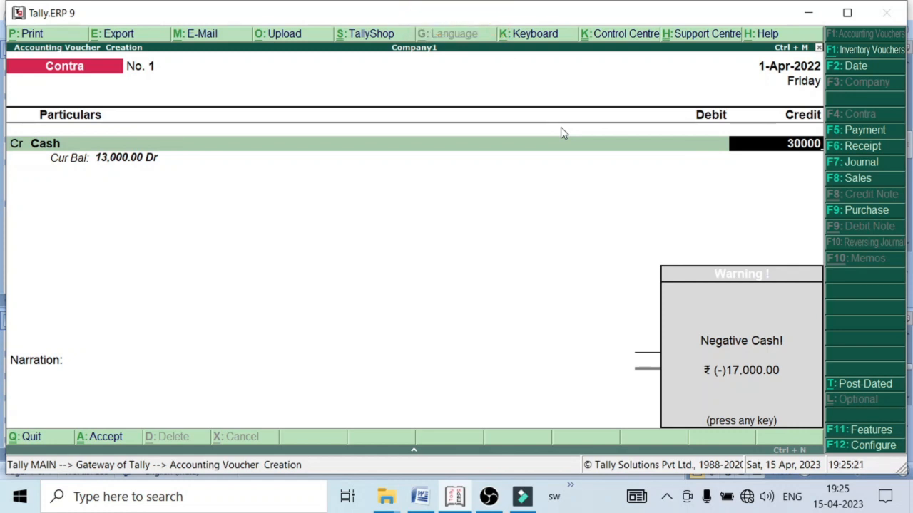
{"action": "key", "text": "Return"}
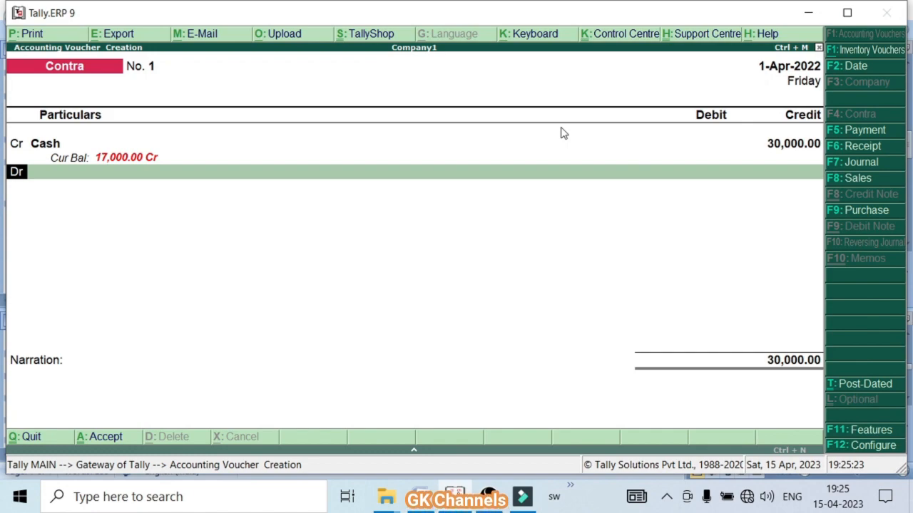
Check the fifth transaction's debit entry in Word, debit State Bank of India A/c with 30,000.00, and save the contra voucher.
{"action": "key", "text": "alt+Tab"}
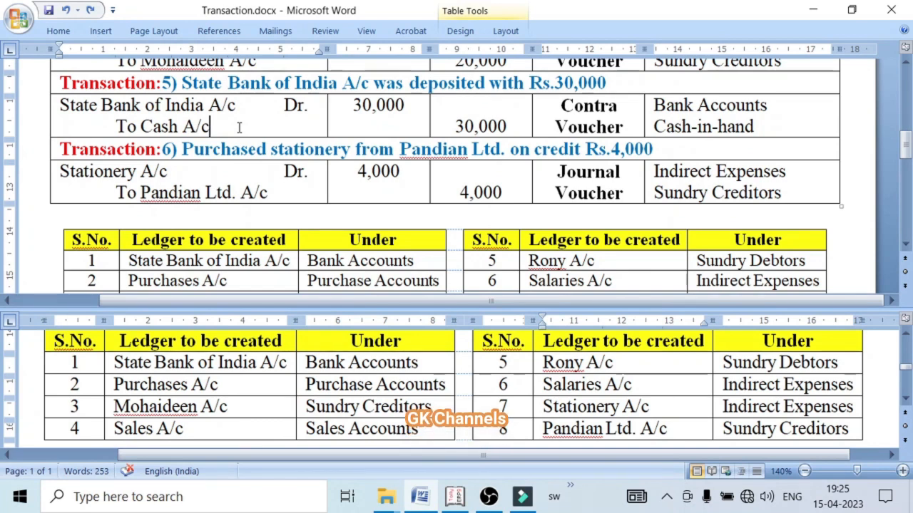
{"action": "key", "text": "alt+Tab"}
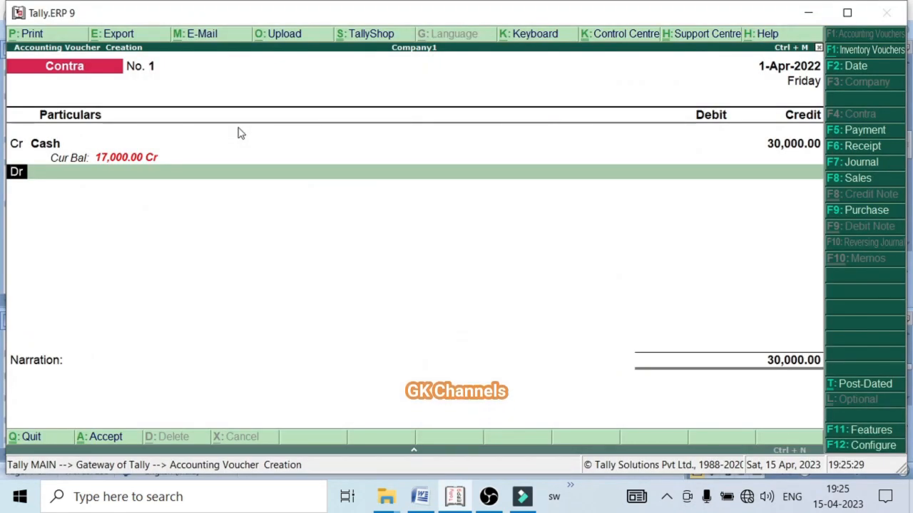
{"action": "key", "text": "Return"}
{"action": "key", "text": "Down"}
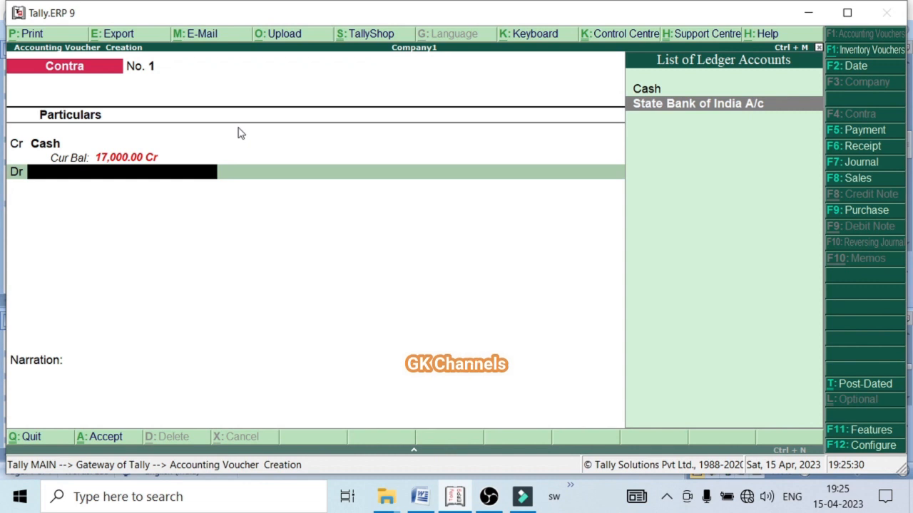
{"action": "key", "text": "Return"}
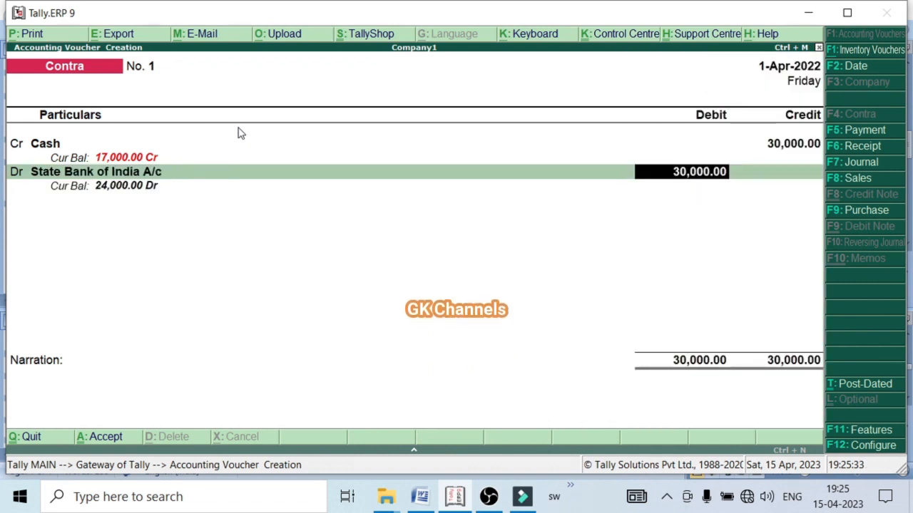
{"action": "key", "text": "ctrl+a"}
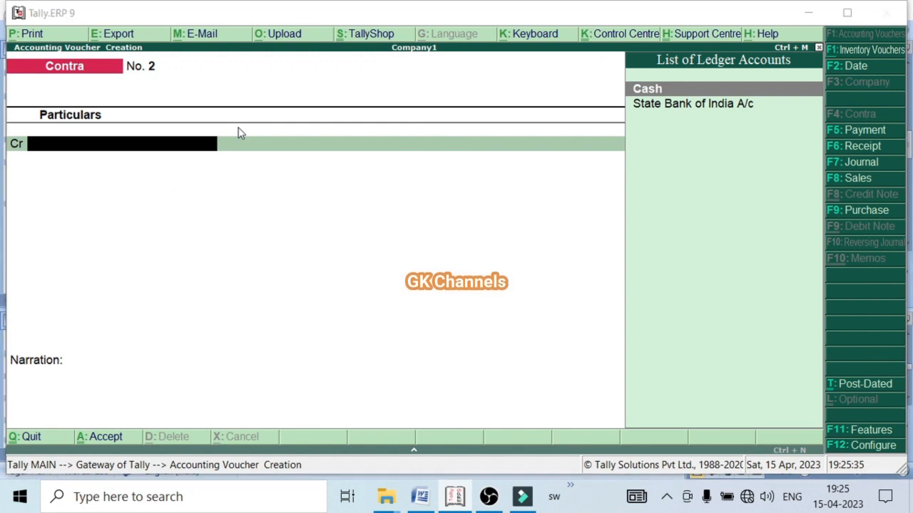
Check the sixth transaction and its voucher type in Word, then change the voucher being created in Tally to Journal.
{"action": "key", "text": "alt+Tab"}
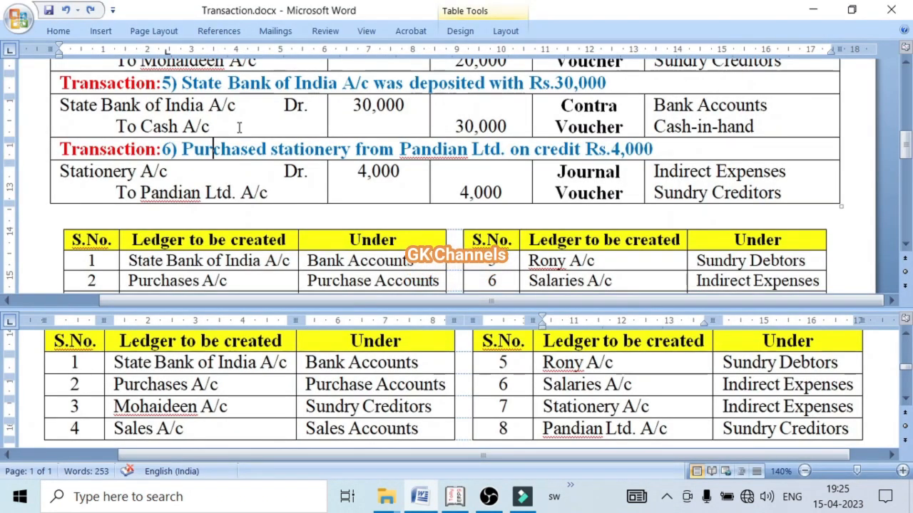
{"action": "left_click", "coordinate": [906, 244]}
{"action": "left_click", "coordinate": [906, 244]}
{"action": "left_click", "coordinate": [905, 244]}
{"action": "left_click", "coordinate": [905, 244]}
{"action": "left_click", "coordinate": [905, 243]}
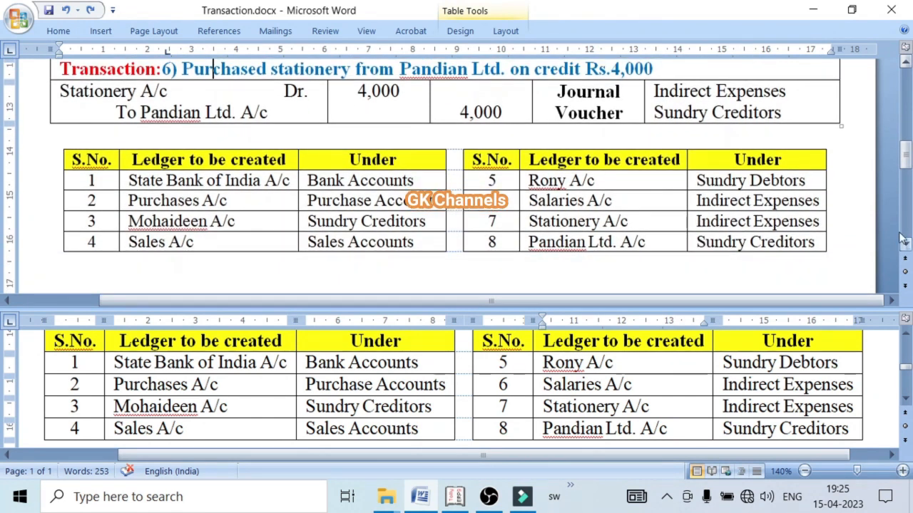
{"action": "left_click_drag", "start_coordinate": [579, 86], "coordinate": [591, 111]}
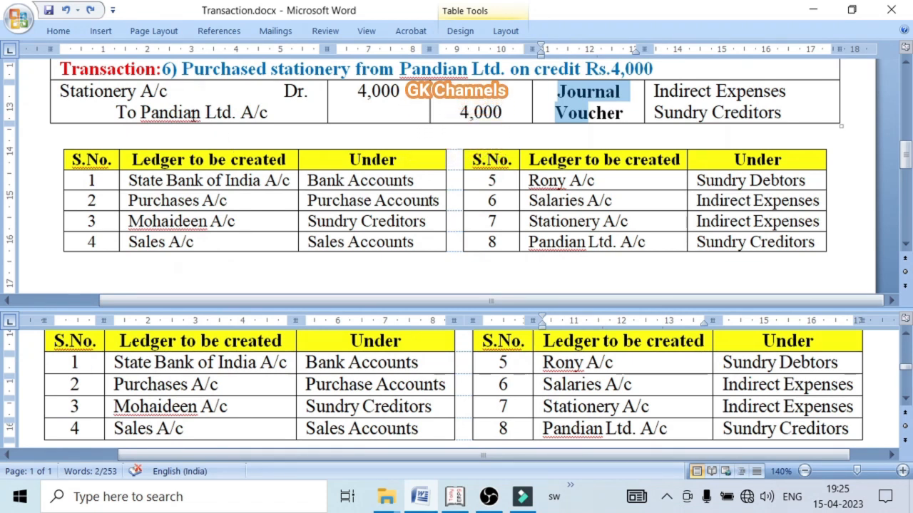
{"action": "key", "text": "alt+Tab"}
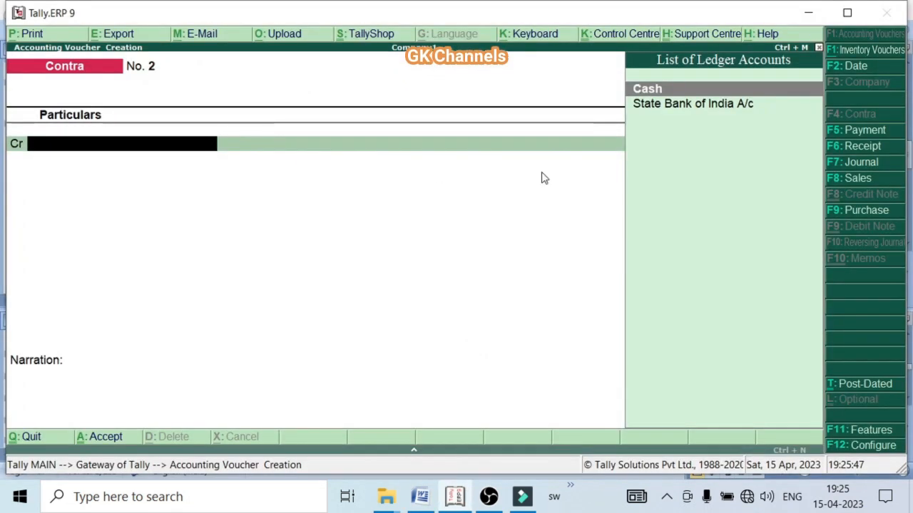
{"action": "left_click", "coordinate": [848, 165]}
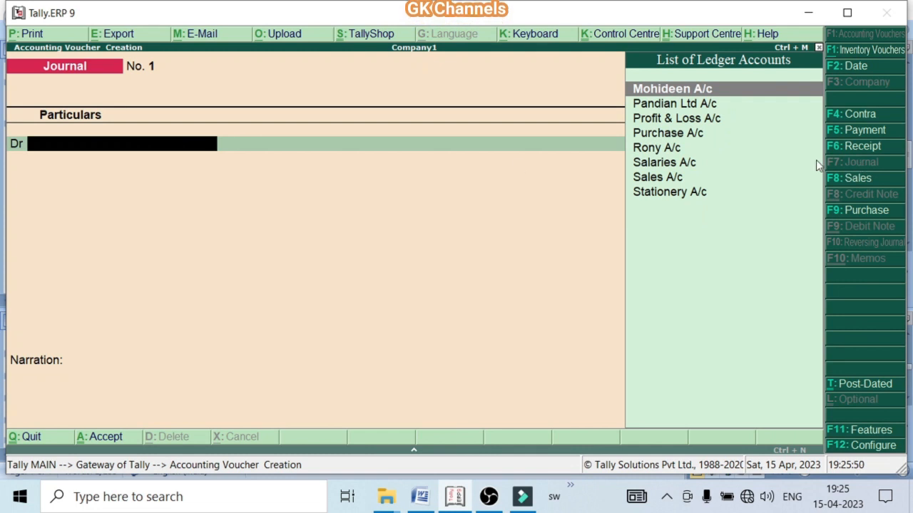
Check the sixth transaction's debit entry and amount in Word and debit Stationery A/c with 4000 in the journal voucher.
{"action": "key", "text": "alt+Tab"}
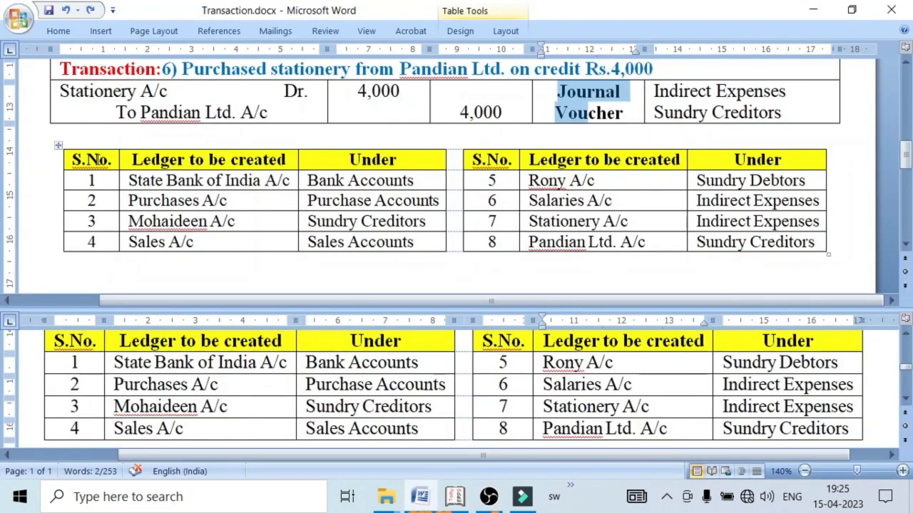
{"action": "left_click", "coordinate": [389, 158]}
{"action": "key", "text": "alt+Tab"}
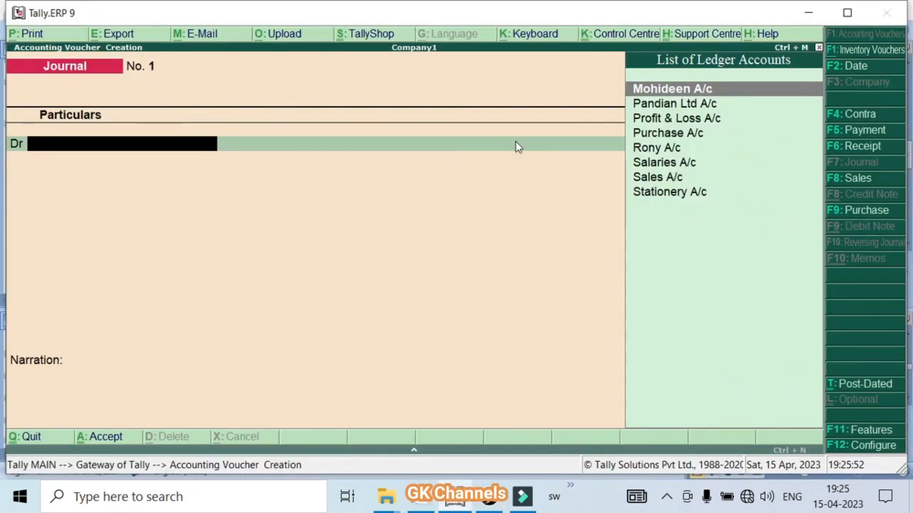
{"action": "left_click", "coordinate": [664, 193]}
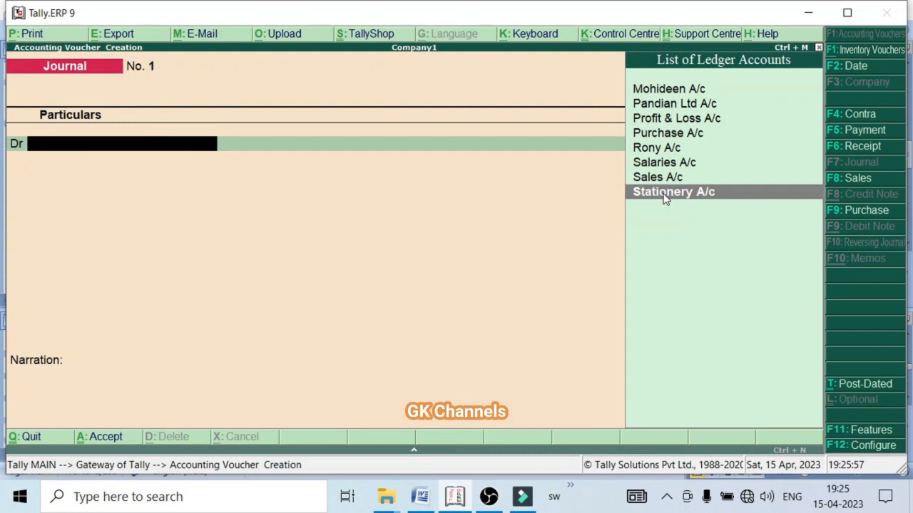
{"action": "key", "text": "Return"}
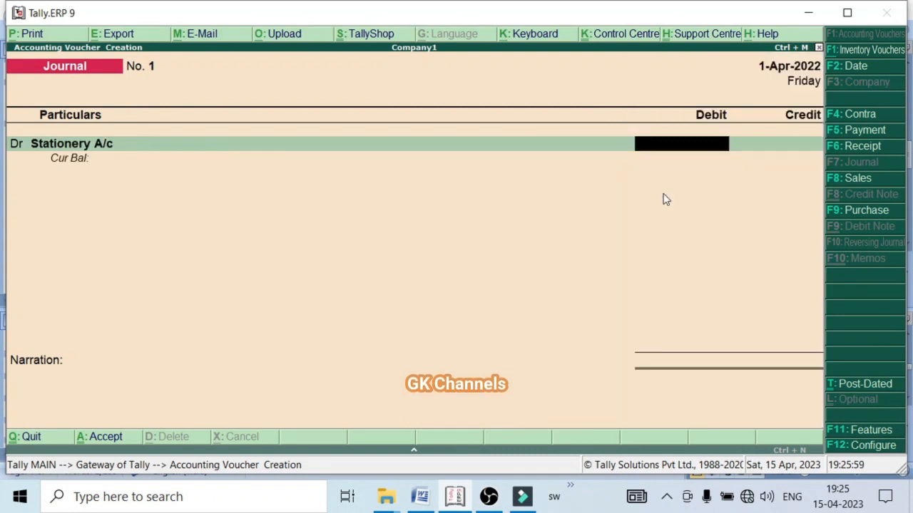
{"action": "key", "text": "alt+Tab"}
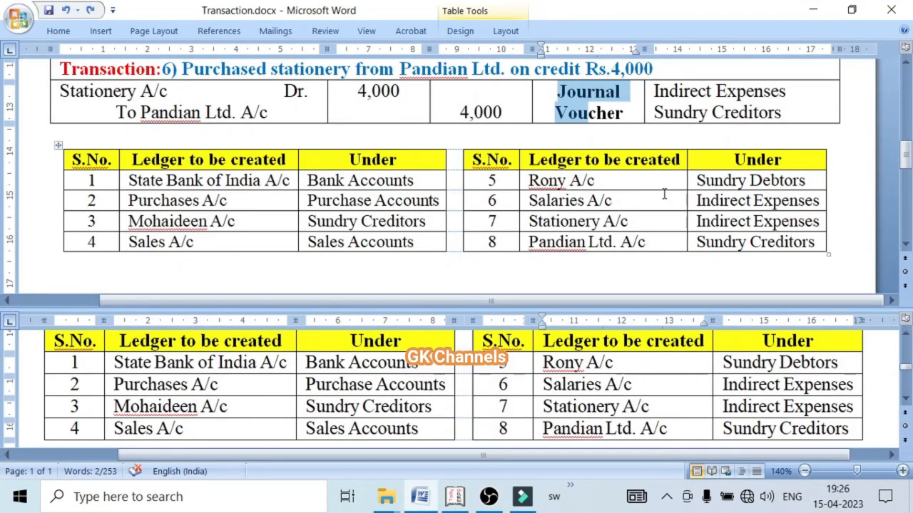
{"action": "key", "text": "alt+Tab"}
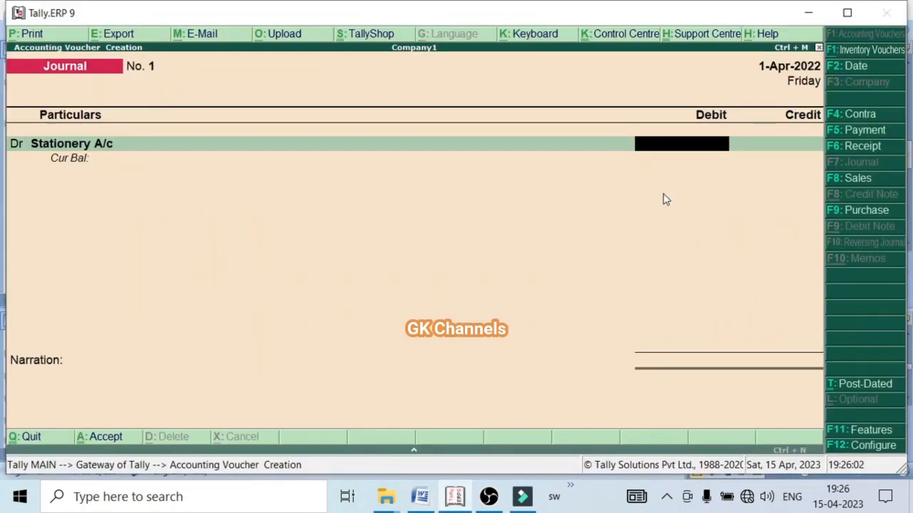
{"action": "type", "text": "4000"}
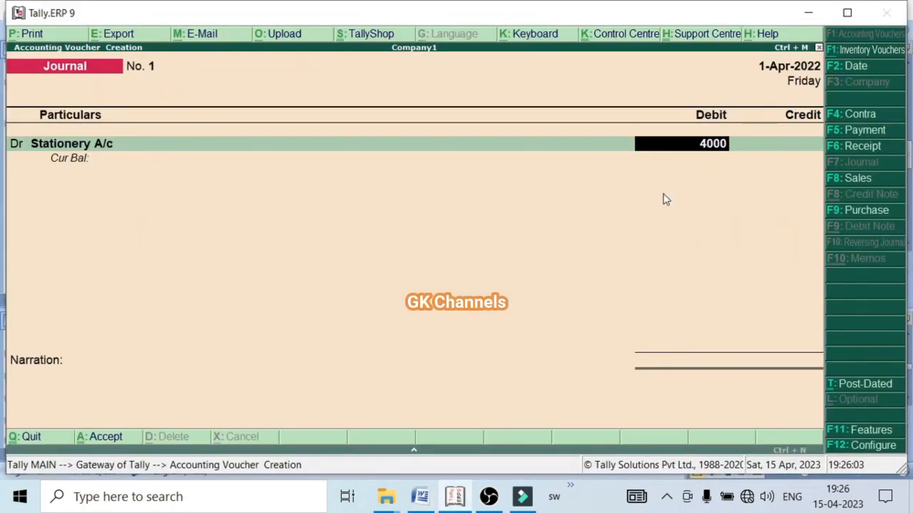
{"action": "key", "text": "Return"}
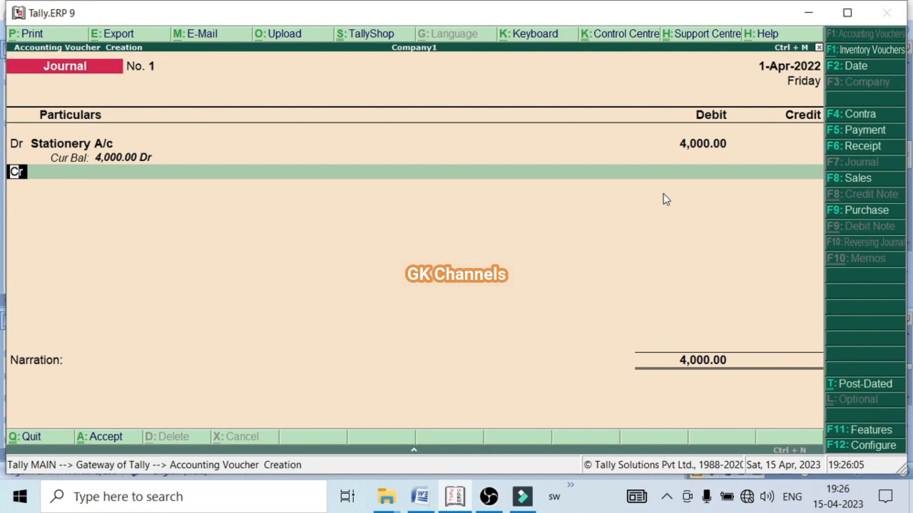
Check the credit entry in Word, credit Pandian Ltd A/c with 4,000.00, save the journal voucher, and quit voucher creation.
{"action": "key", "text": "alt+Tab"}
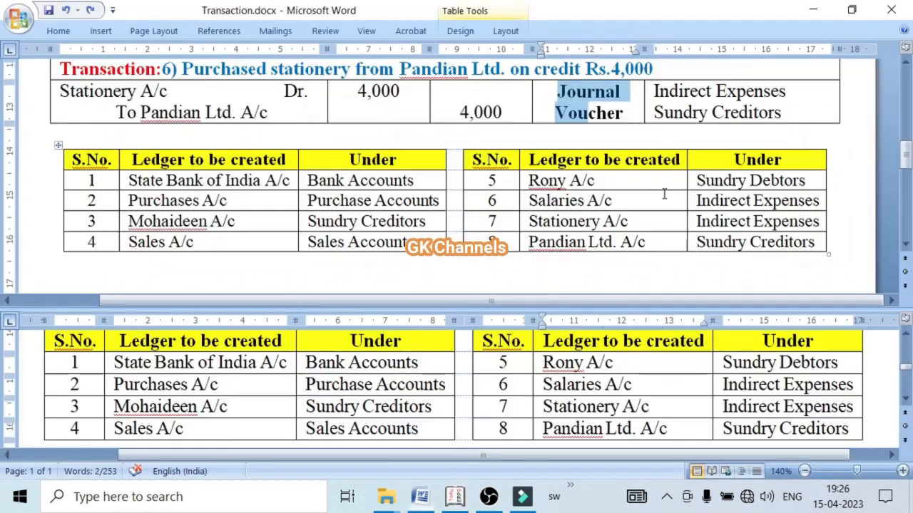
{"action": "key", "text": "alt+Tab"}
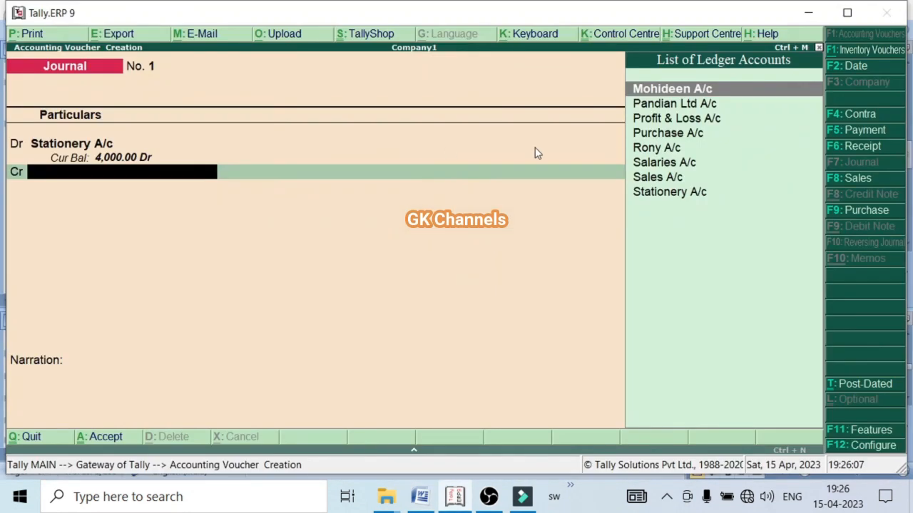
{"action": "left_click", "coordinate": [684, 107]}
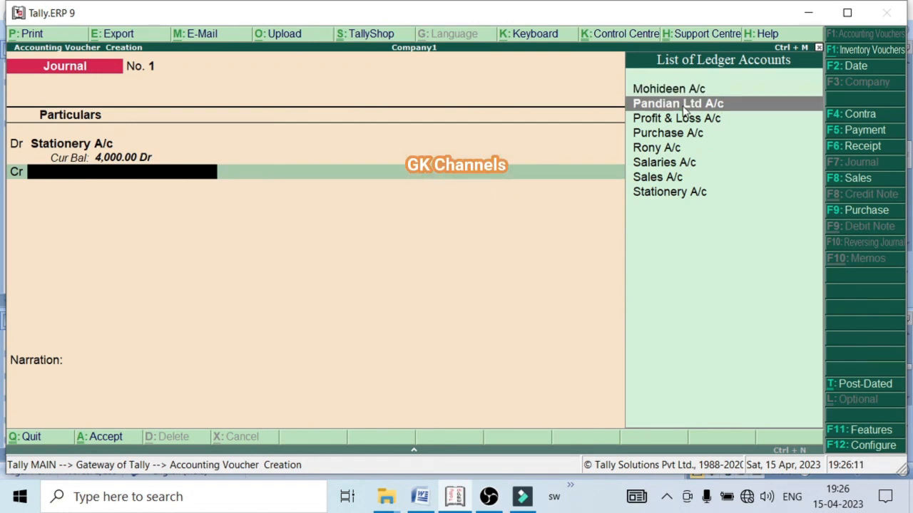
{"action": "key", "text": "Return"}
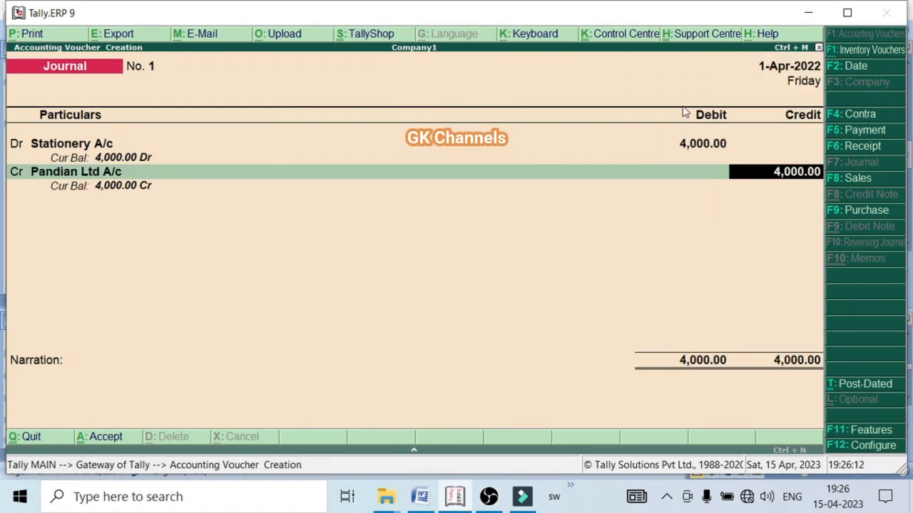
{"action": "key", "text": "ctrl+a"}
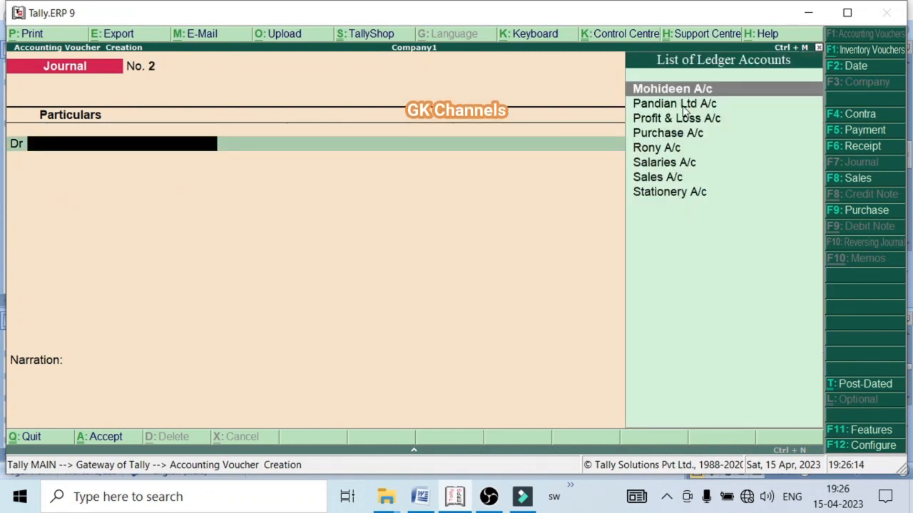
{"action": "key", "text": "Escape"}
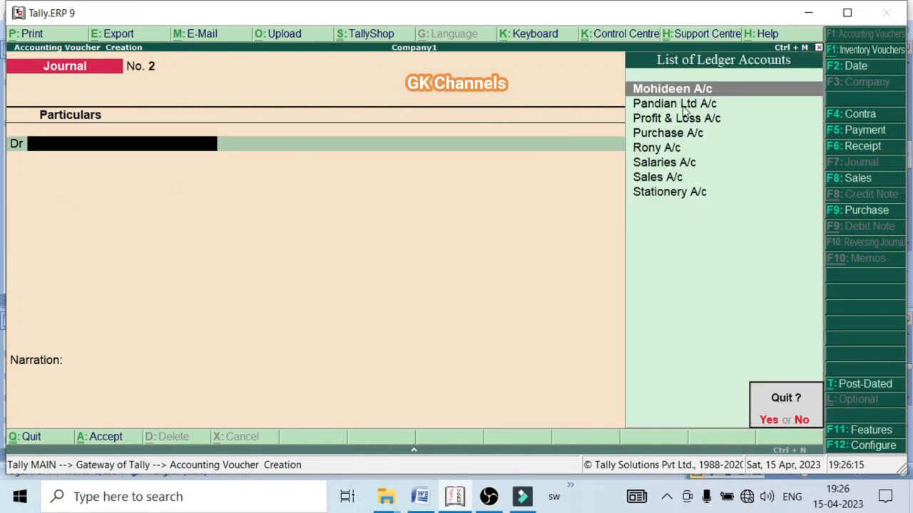
{"action": "key", "text": "y"}
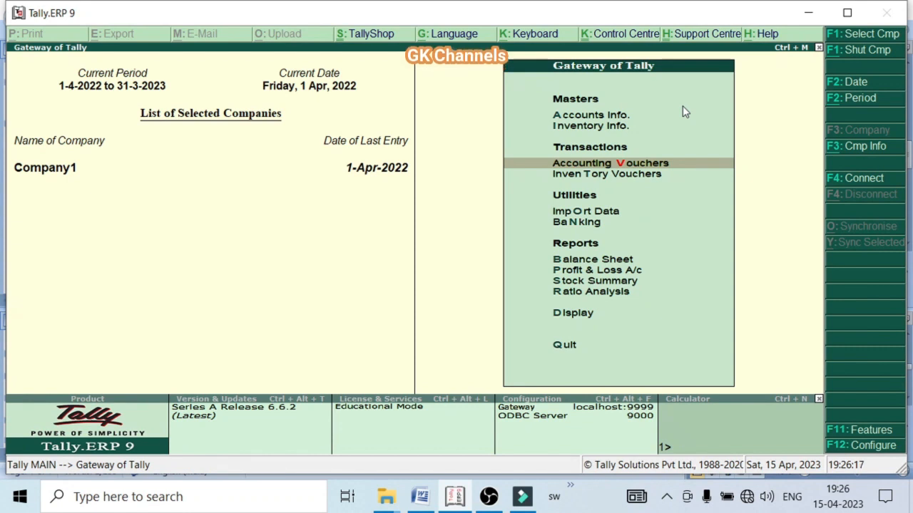
Review the listed transactions and their voucher types in the Word document, and return to Tally.
{"action": "key", "text": "alt+Tab"}
{"action": "scroll", "coordinate": [610, 162], "scroll_direction": "up", "scroll_amount": 5}
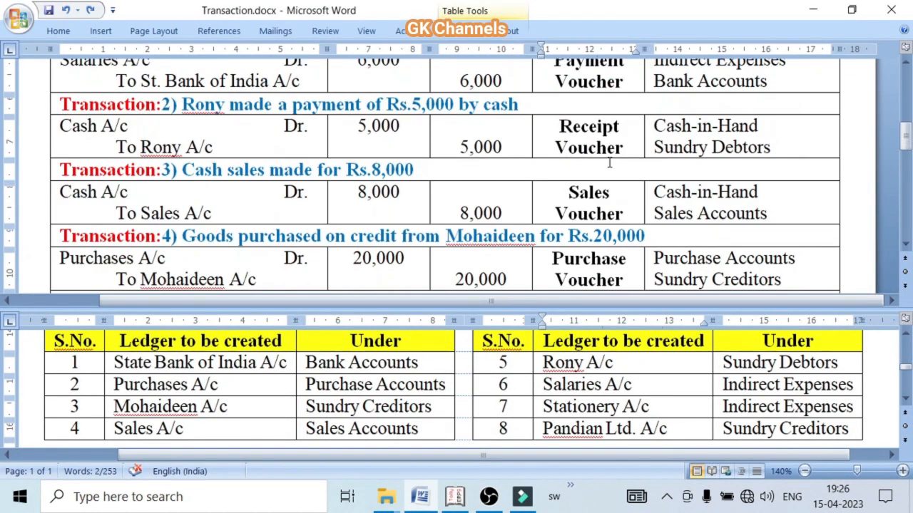
{"action": "scroll", "coordinate": [610, 162], "scroll_direction": "down", "scroll_amount": 3}
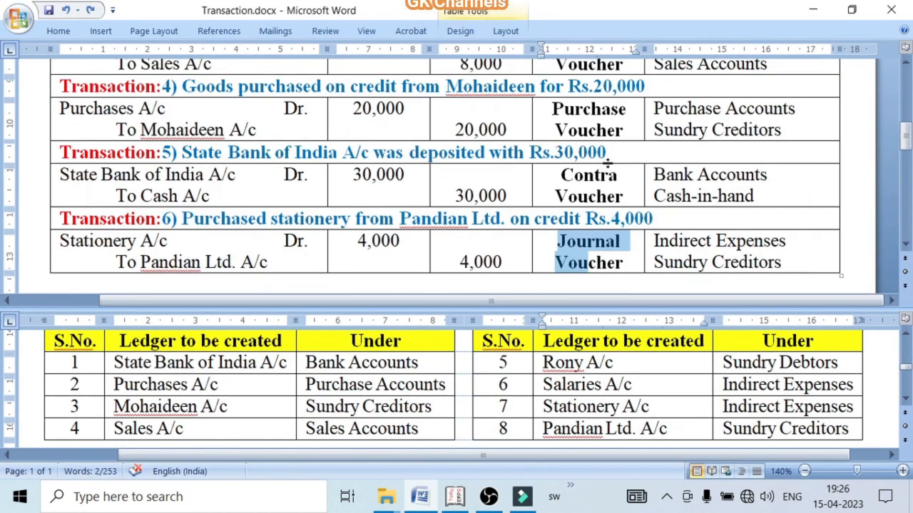
{"action": "key", "text": "alt+Tab"}
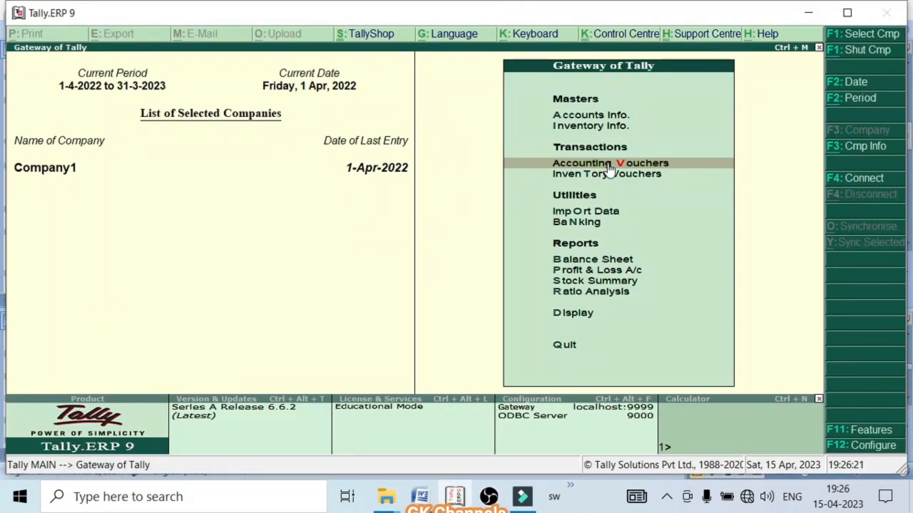
Open the Day Book report to check the recorded vouchers.
{"action": "key", "text": "Down"}
{"action": "key", "text": "Down"}
{"action": "key", "text": "Down"}
{"action": "key", "text": "Down"}
{"action": "key", "text": "Down"}
{"action": "key", "text": "Down"}
{"action": "key", "text": "Down"}
{"action": "key", "text": "Down"}
{"action": "key", "text": "Return"}
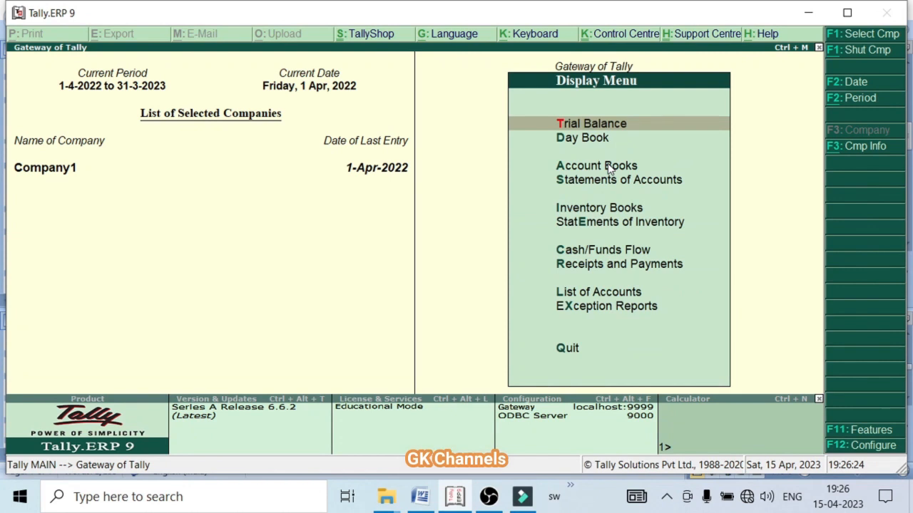
{"action": "key", "text": "Down"}
{"action": "key", "text": "Return"}
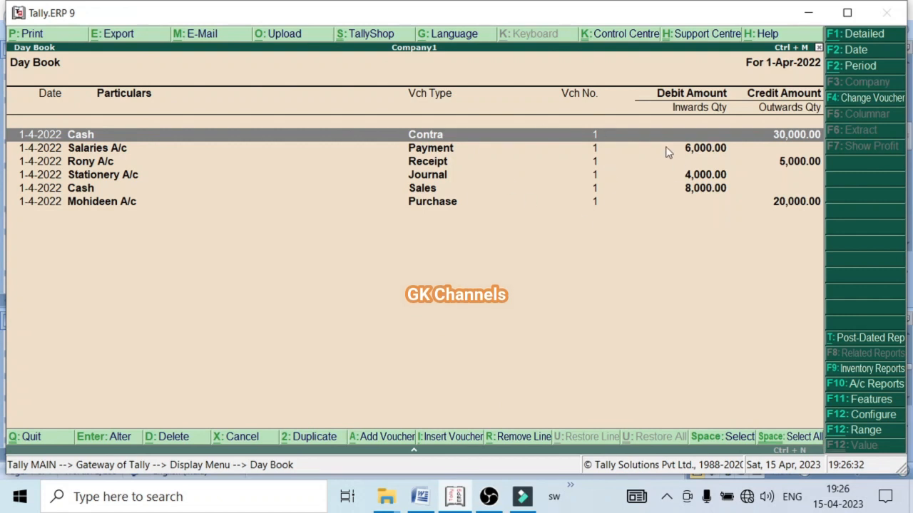
Show the Day Book in detailed form, examine both ledger entries of each voucher, and close the report.
{"action": "left_click", "coordinate": [883, 41]}
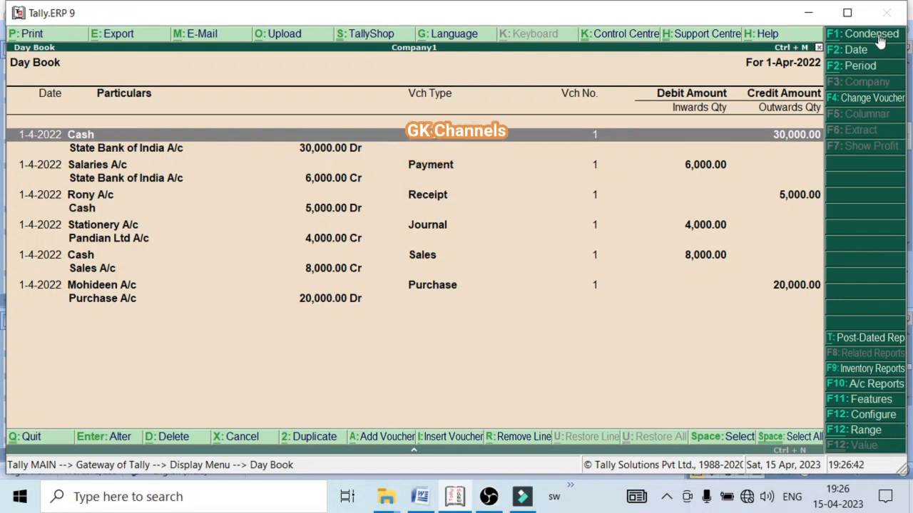
{"action": "left_click", "coordinate": [880, 41]}
{"action": "left_click", "coordinate": [880, 41]}
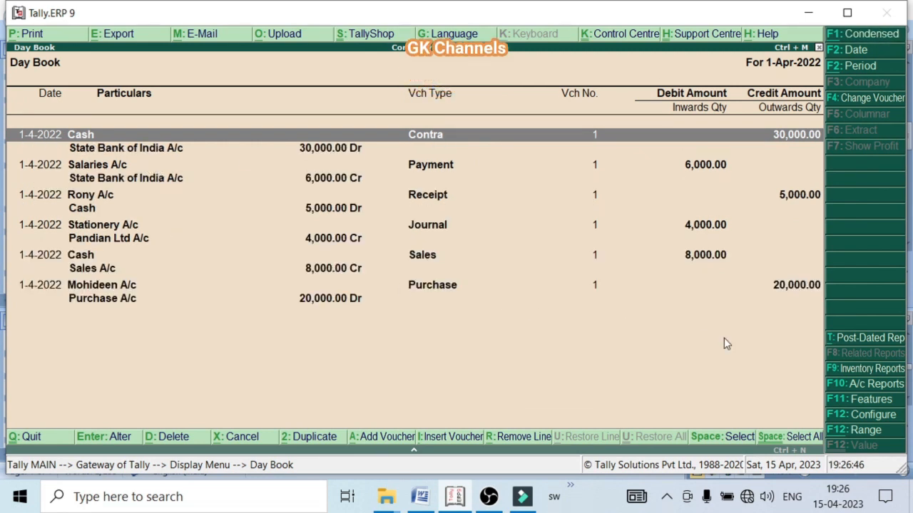
{"action": "key", "text": "Escape"}
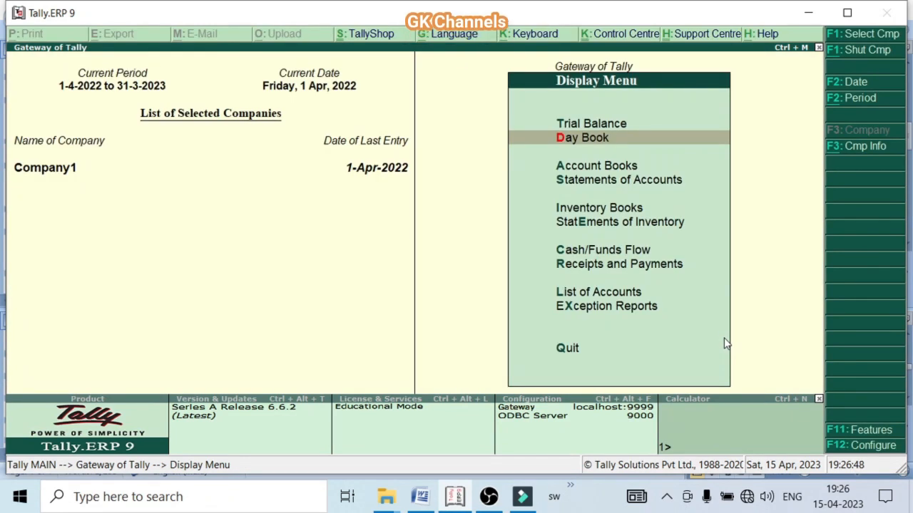